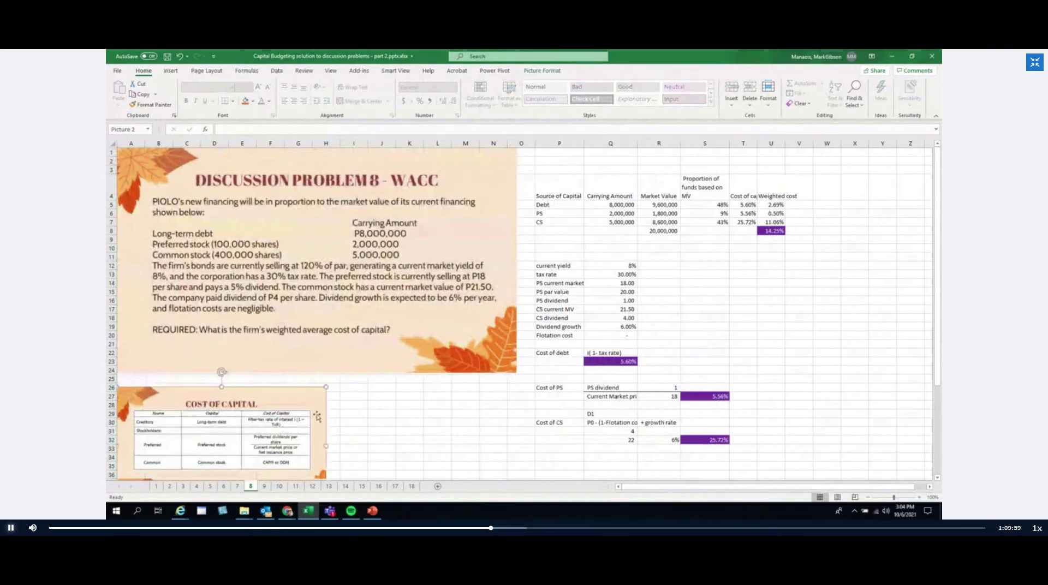
Enlarge the upper Cost of Capital picture beneath the problem slide to about the width of that slide
scroll(317, 417, "down", 1)
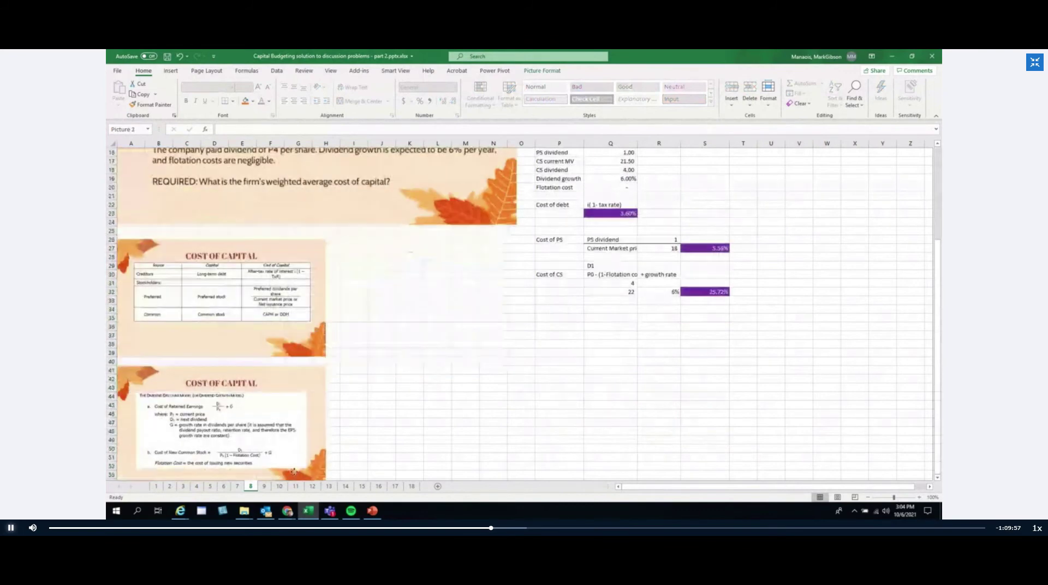
left_click_drag(326, 357, 518, 468)
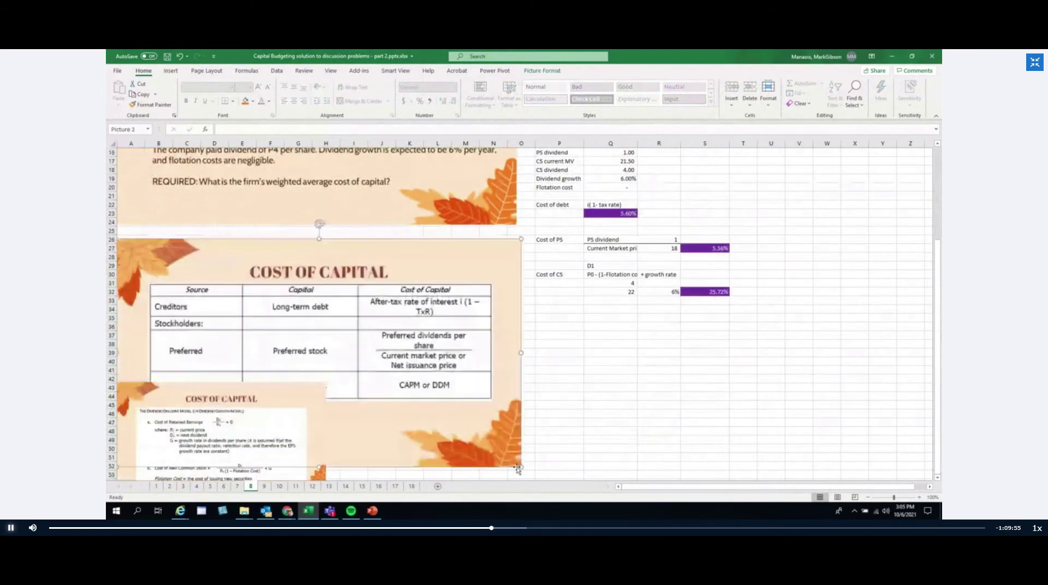
key("Escape")
scroll(505, 356, "up", 5)
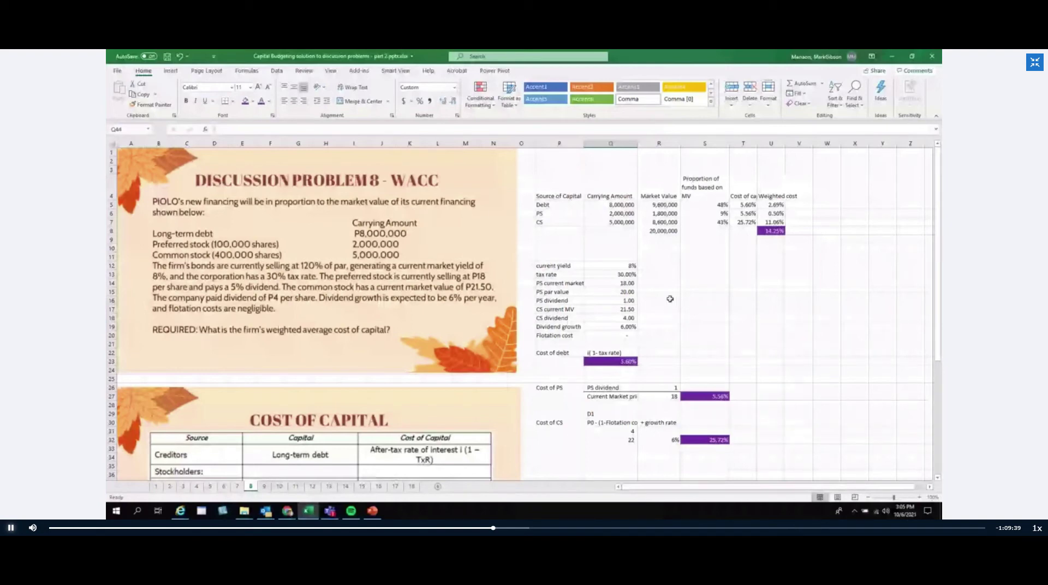
Wrap the text of headers P4:U4 and rename the capital sources as Long term debt, Preferred stock and Common stock
left_click_drag(557, 196, 771, 196)
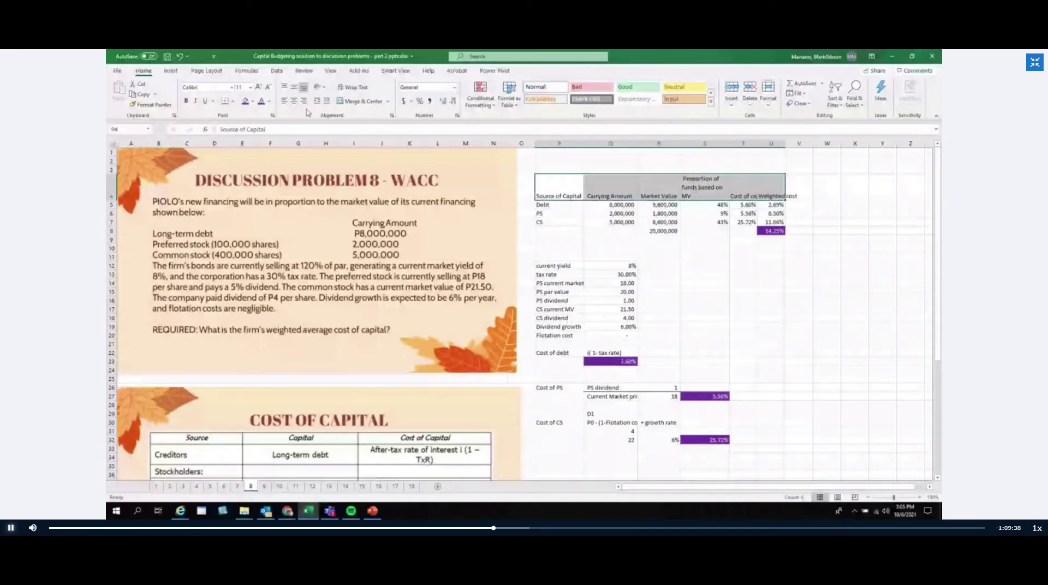
left_click(353, 87)
left_click(560, 205)
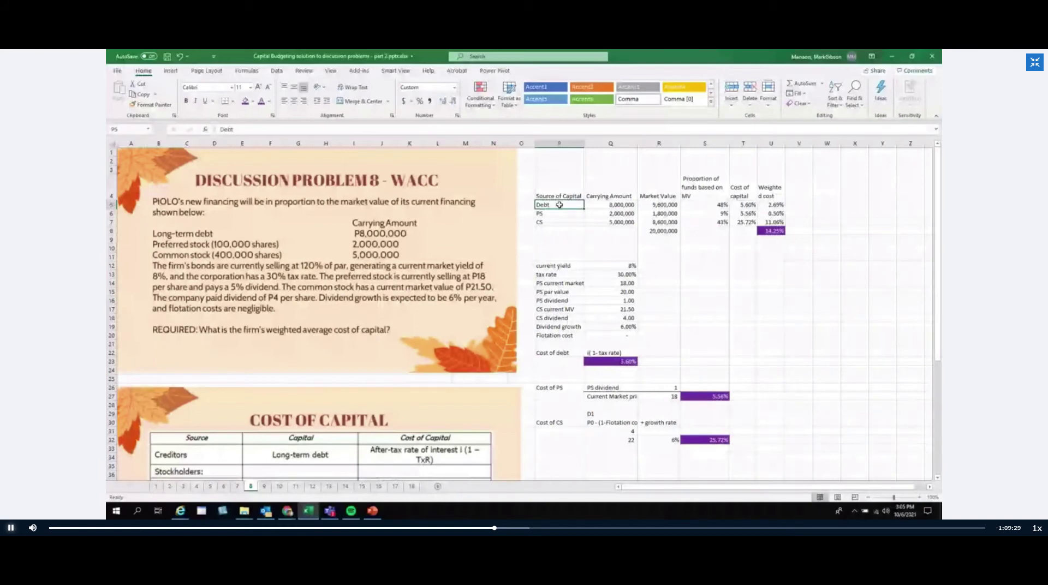
type("Long term")
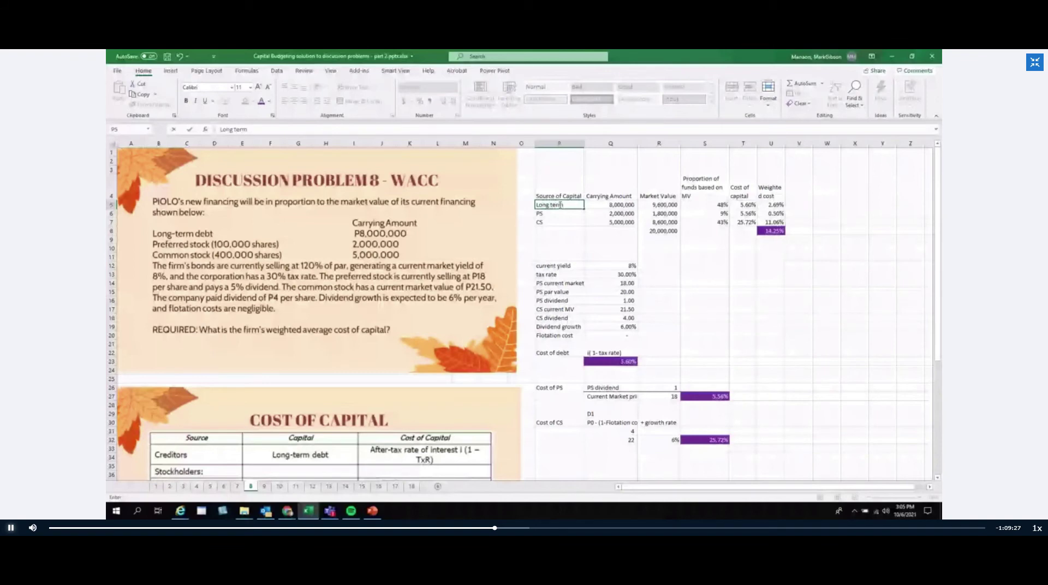
type(" debt")
key("Return")
type("Prefer")
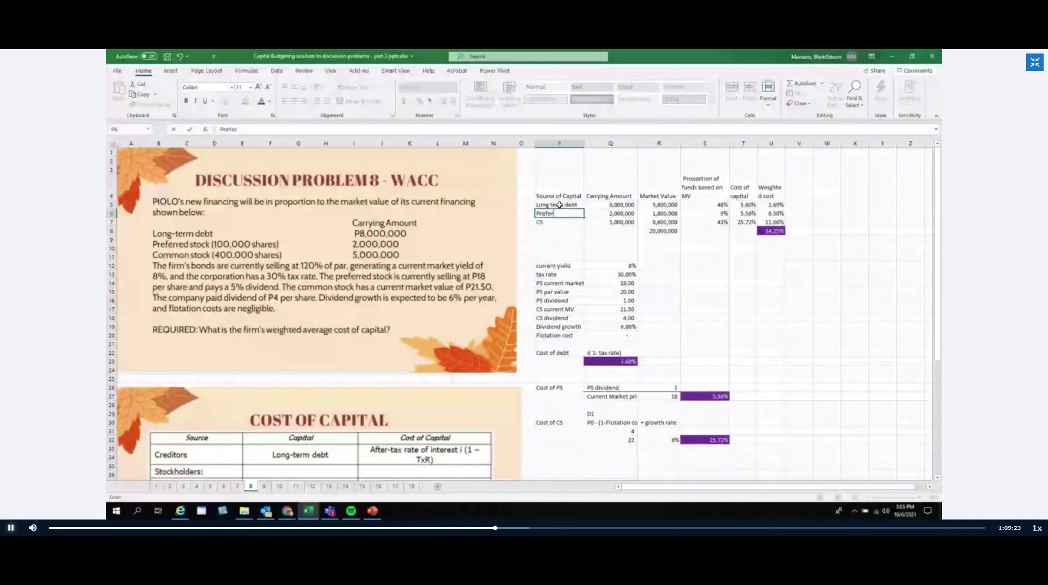
type("red stock")
key("Return")
type("P")
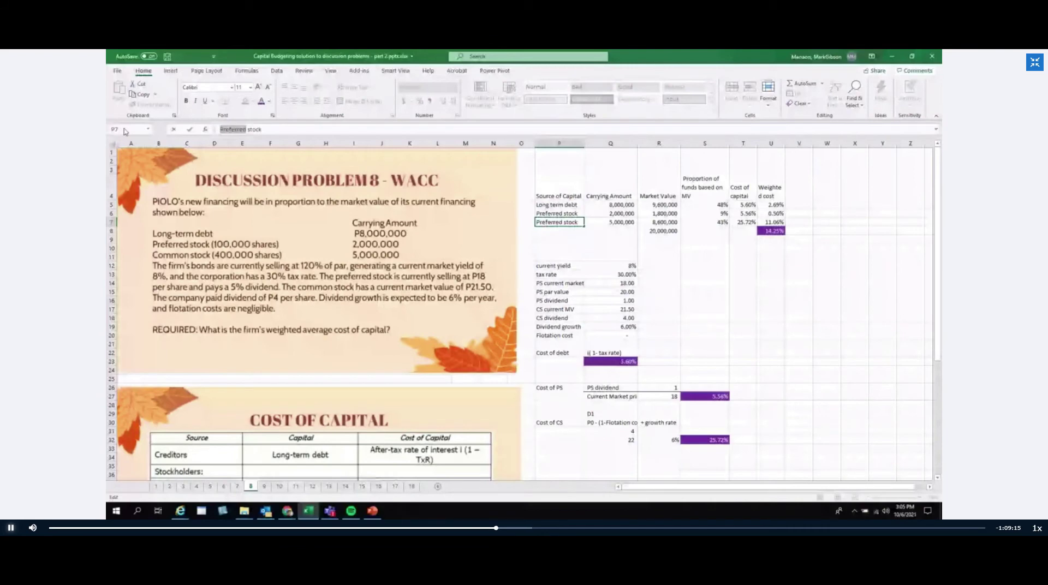
type("Common")
key("Return")
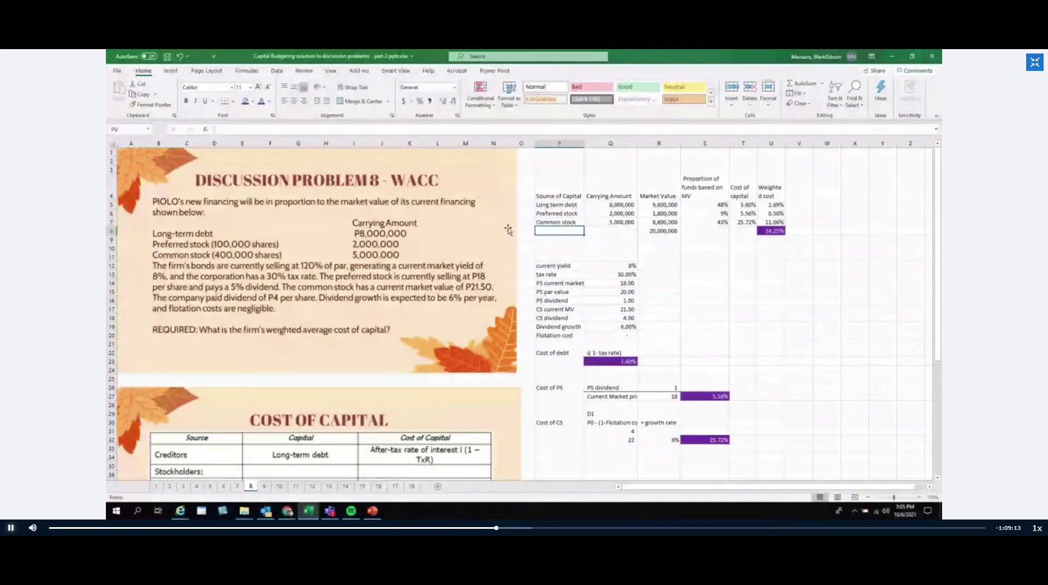
Apply a purple font colour to the three carrying amounts in Q5:Q7
left_click(605, 204)
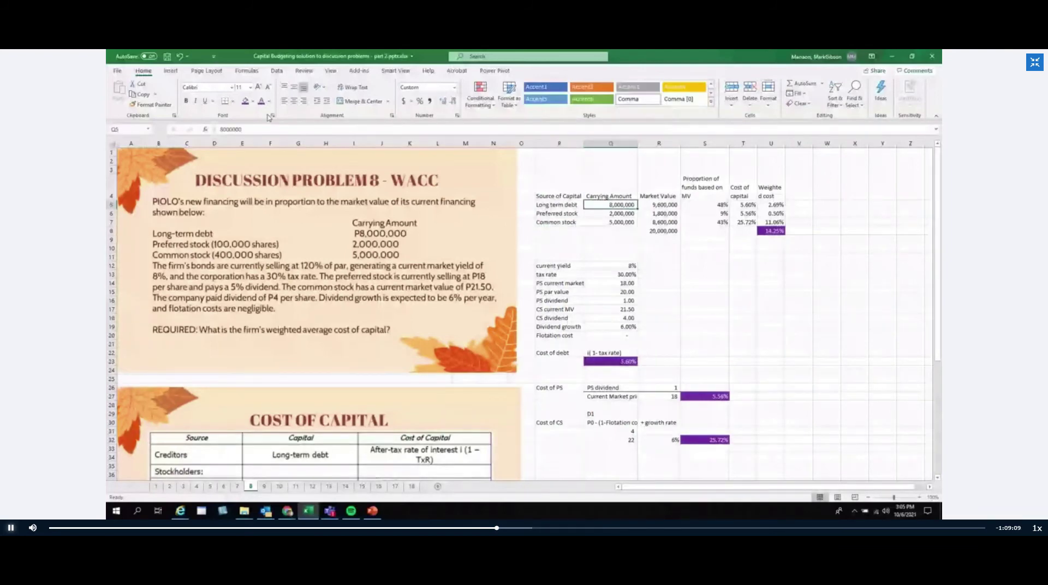
key("shift+Down")
key("shift+Down")
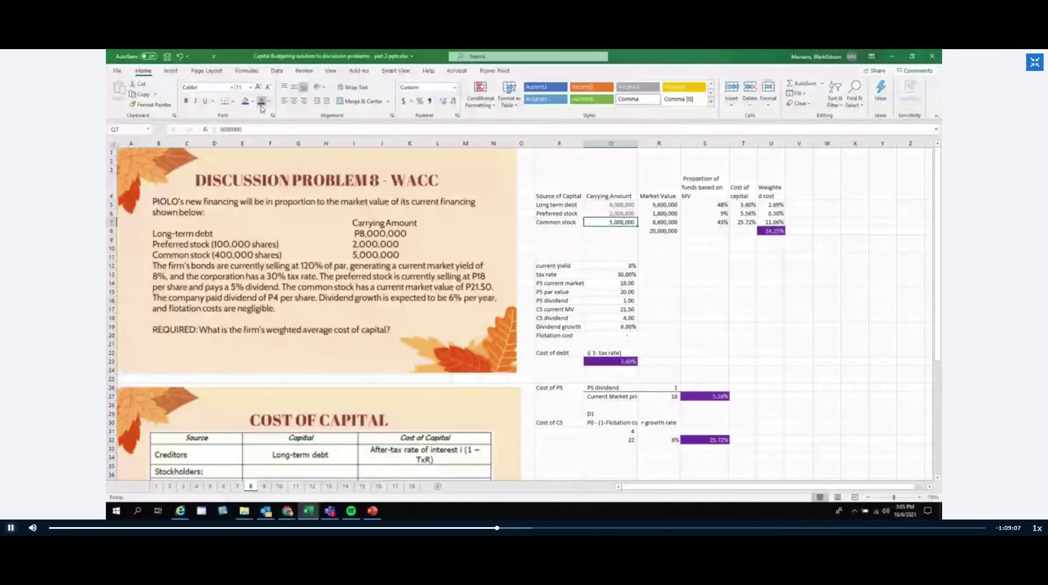
Check the long-term debt market value formula and apply a purple font colour to market values R5:R8, including the total
left_click(658, 205)
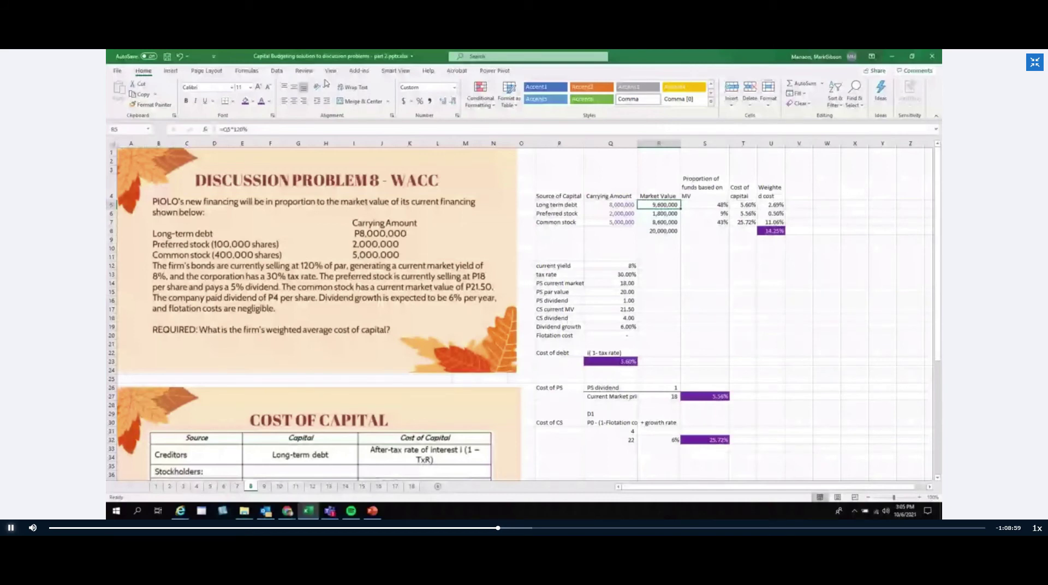
key("F2")
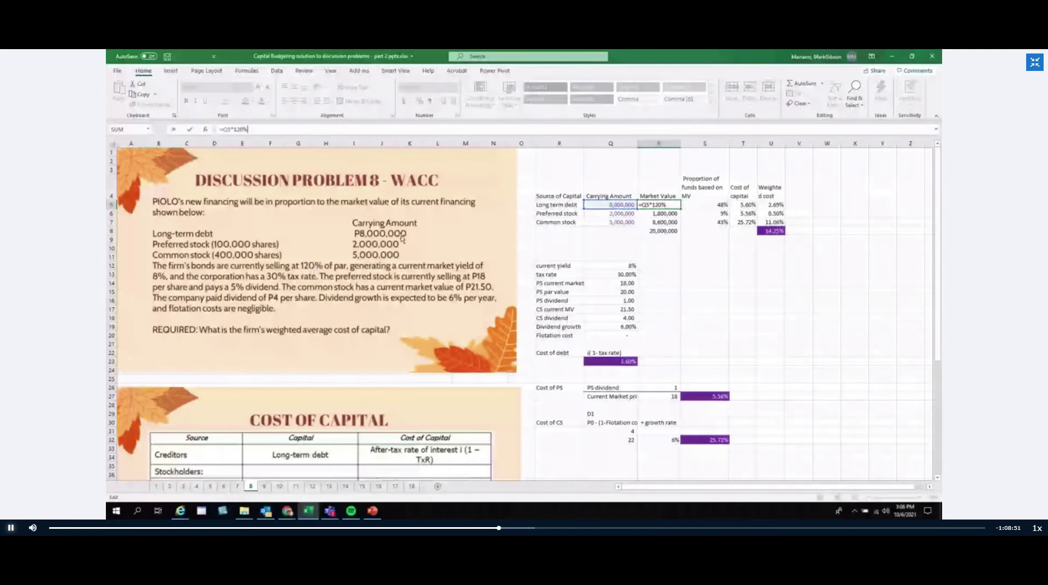
left_click(659, 257)
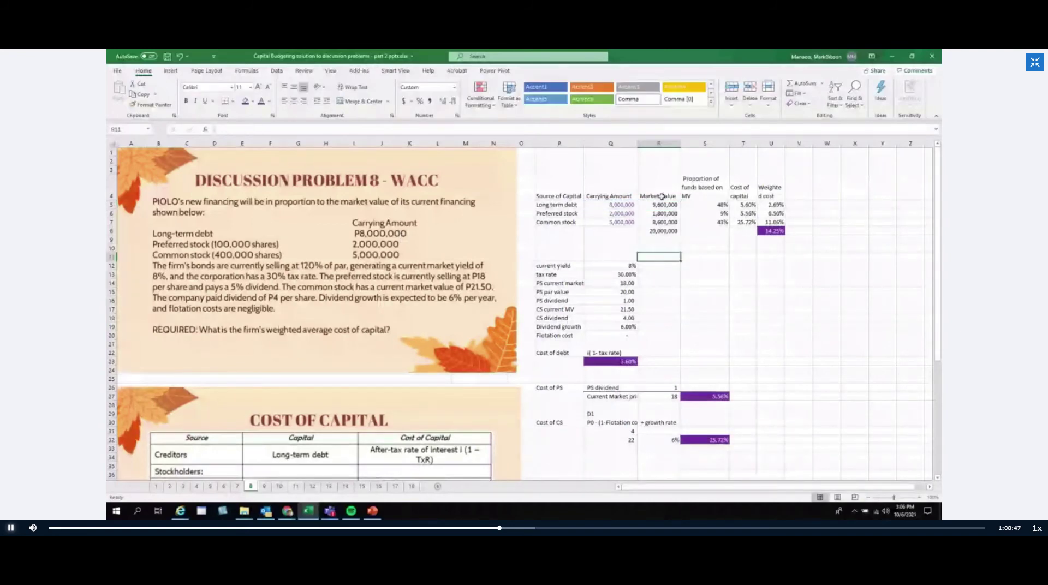
left_click(659, 213)
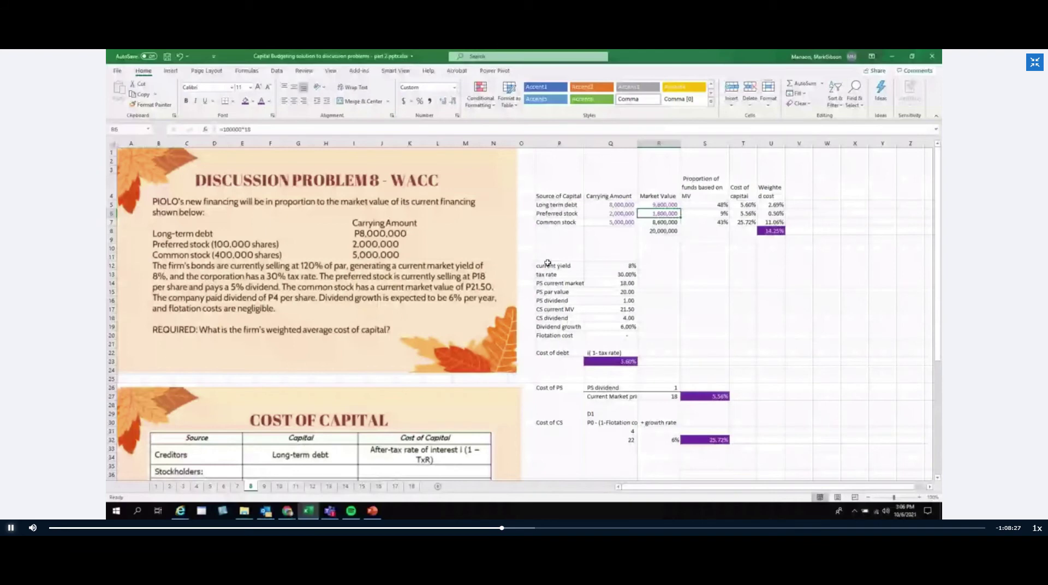
key("Down")
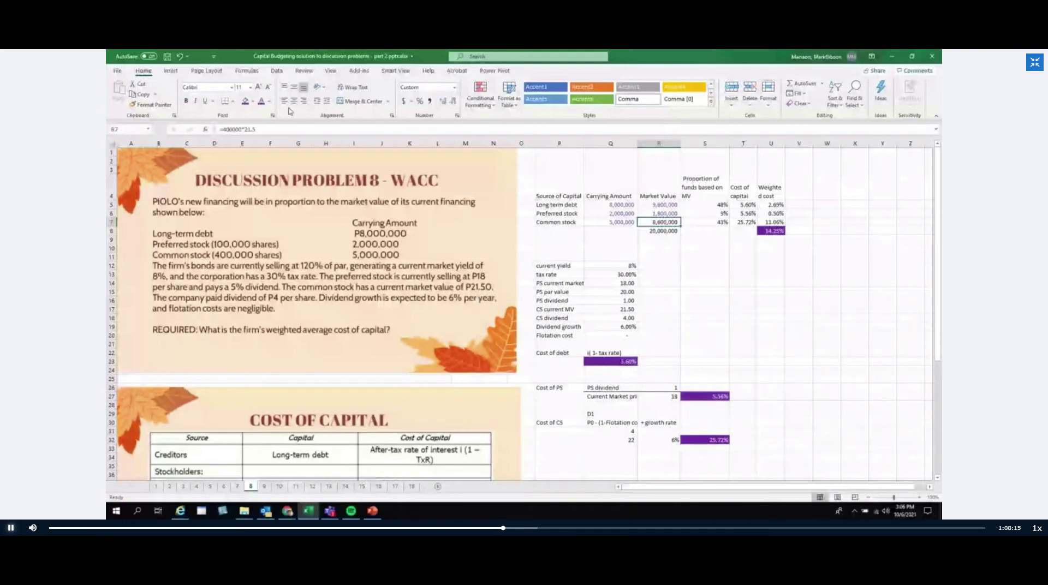
key("Down")
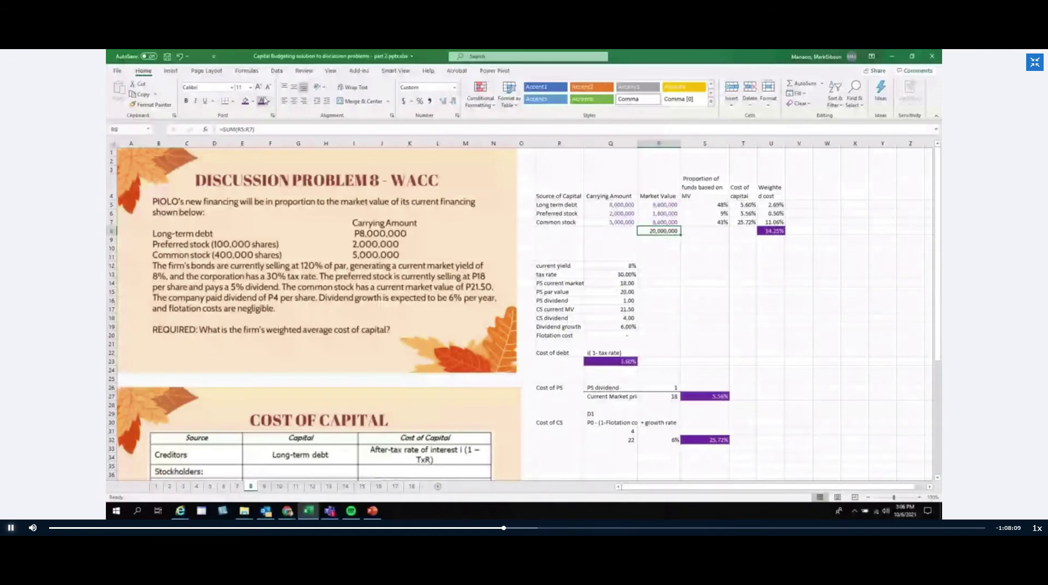
Change the S4 header to "Proportion of funds based on Market value" and centre the header row, widening the Weighted cost column
left_click(718, 187)
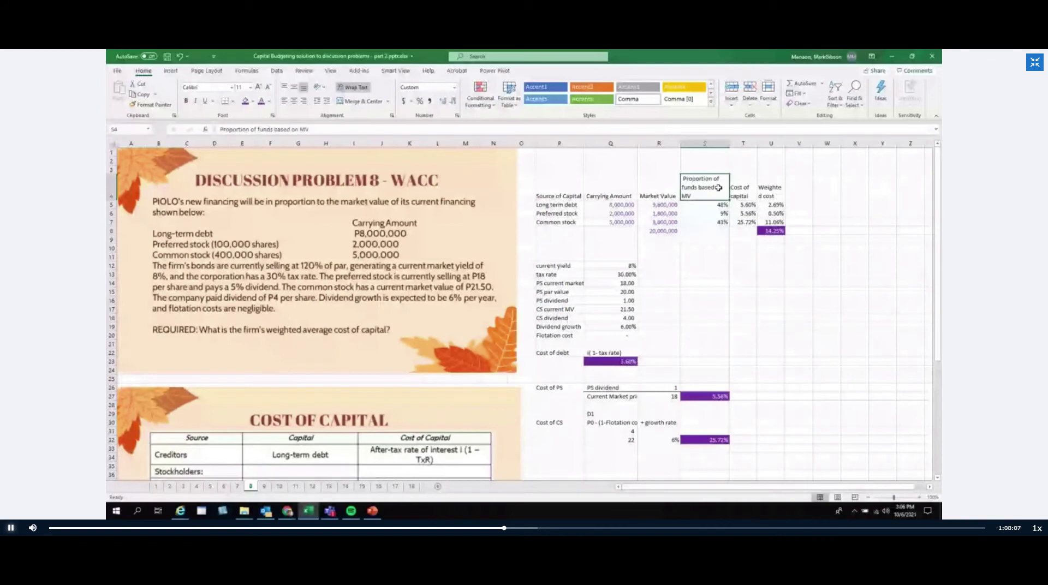
double_click(699, 195)
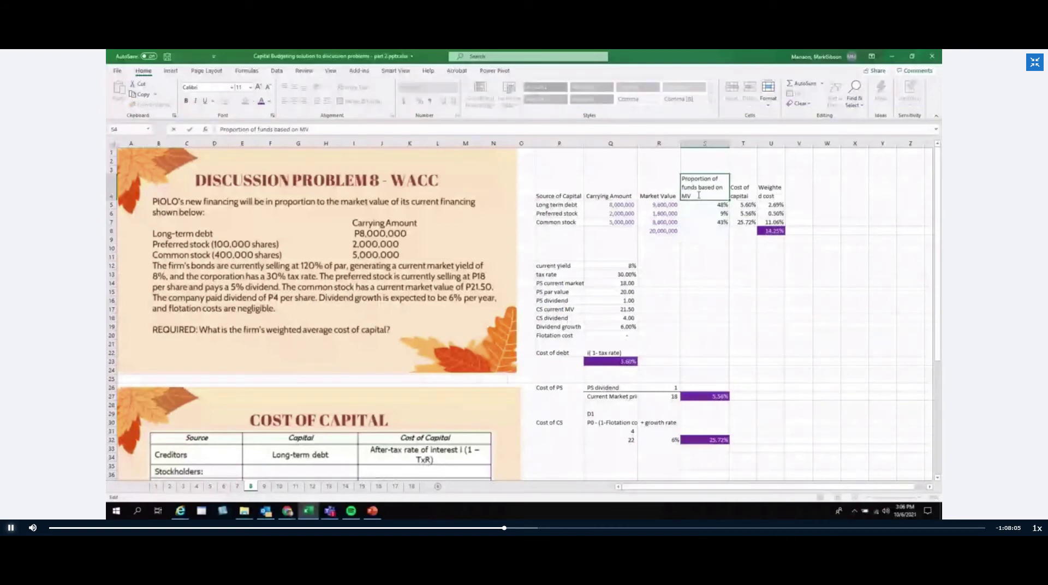
key("BackSpace")
key("BackSpace")
type("Market value")
key("Return")
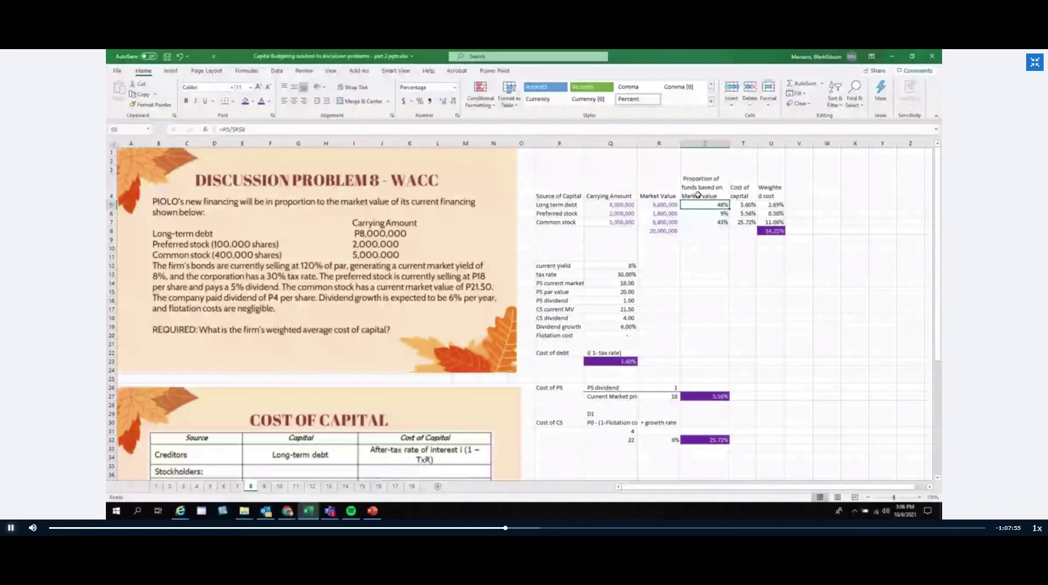
left_click_drag(556, 196, 770, 196)
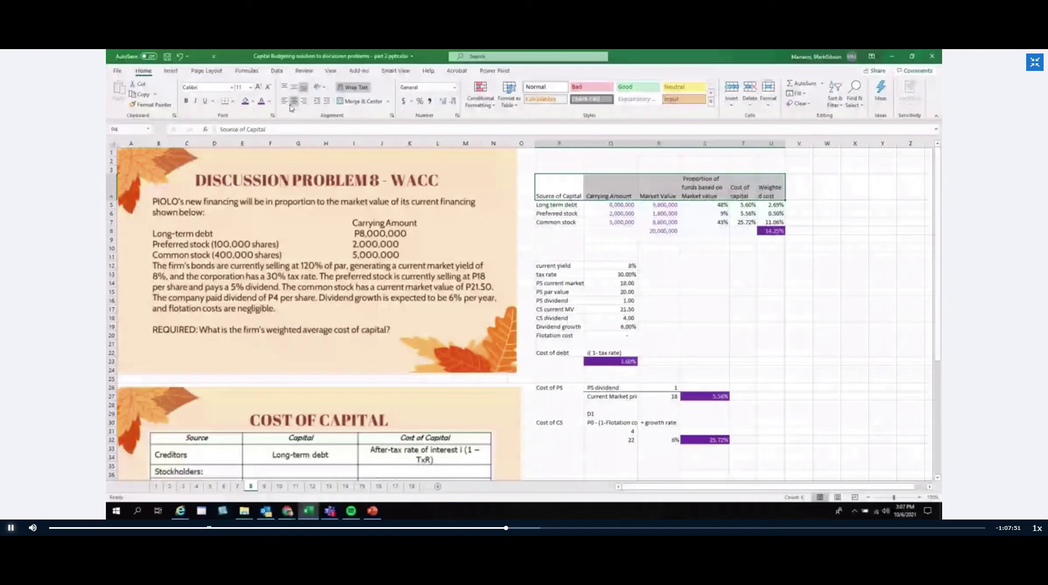
Examine the market-value proportions, the total market value and the cost of capital for each source
left_click(705, 204)
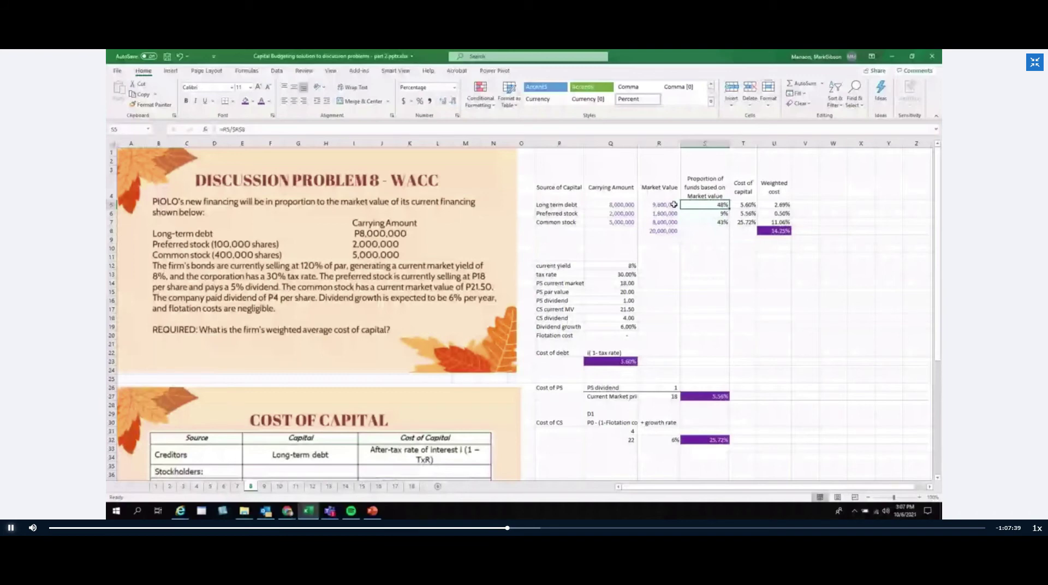
key("Left")
key("Down")
key("Down")
key("Down")
key("Down")
key("Down")
key("Down")
key("Down")
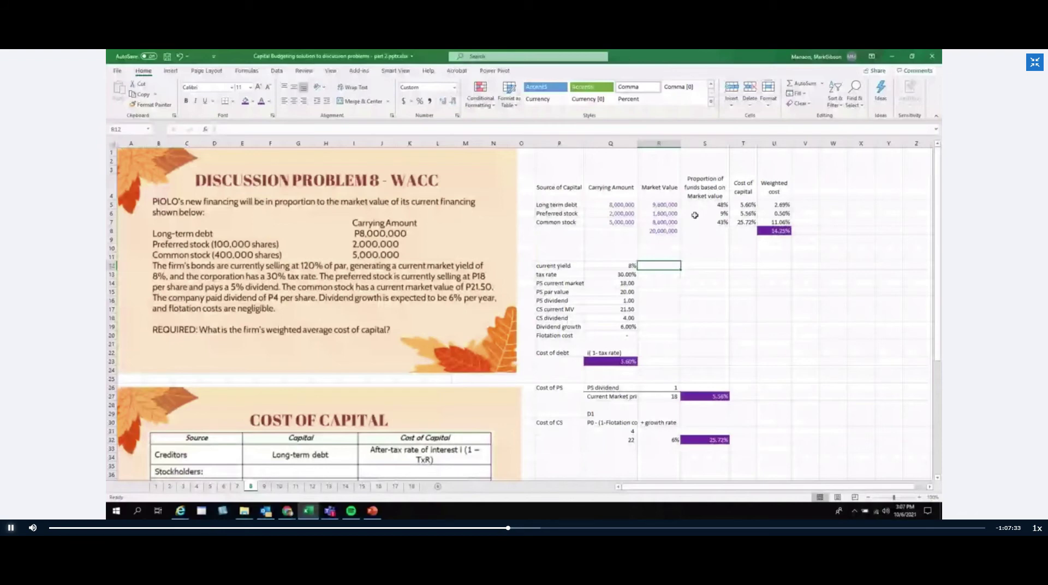
left_click(661, 232)
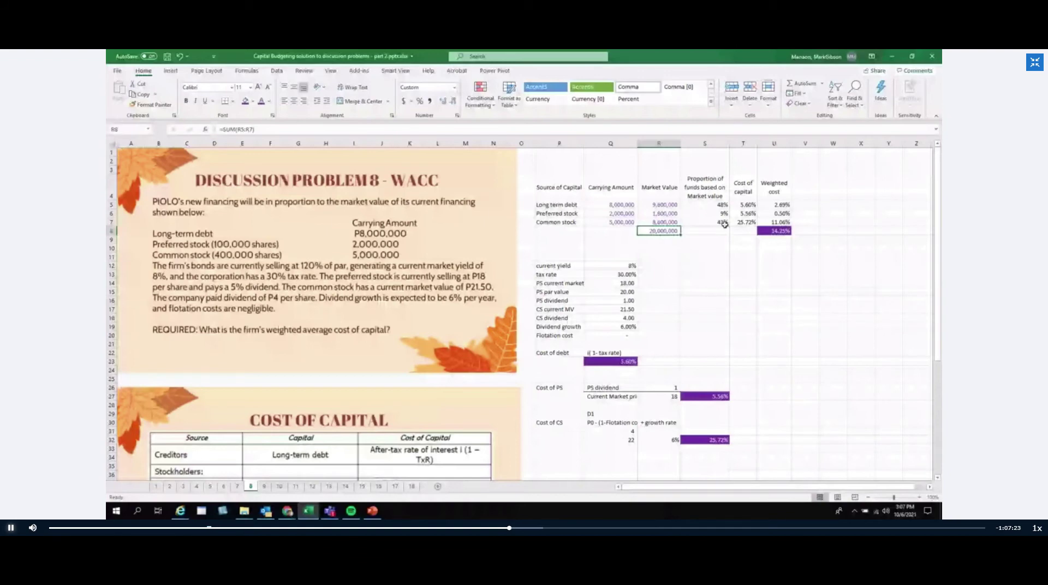
left_click_drag(710, 204, 710, 222)
left_click(802, 378)
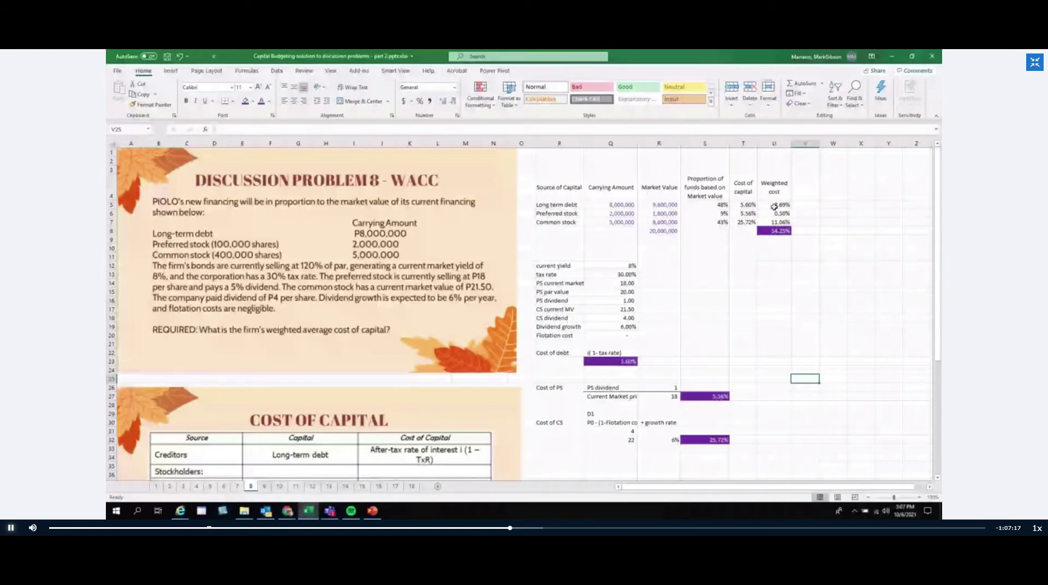
left_click_drag(744, 205, 744, 223)
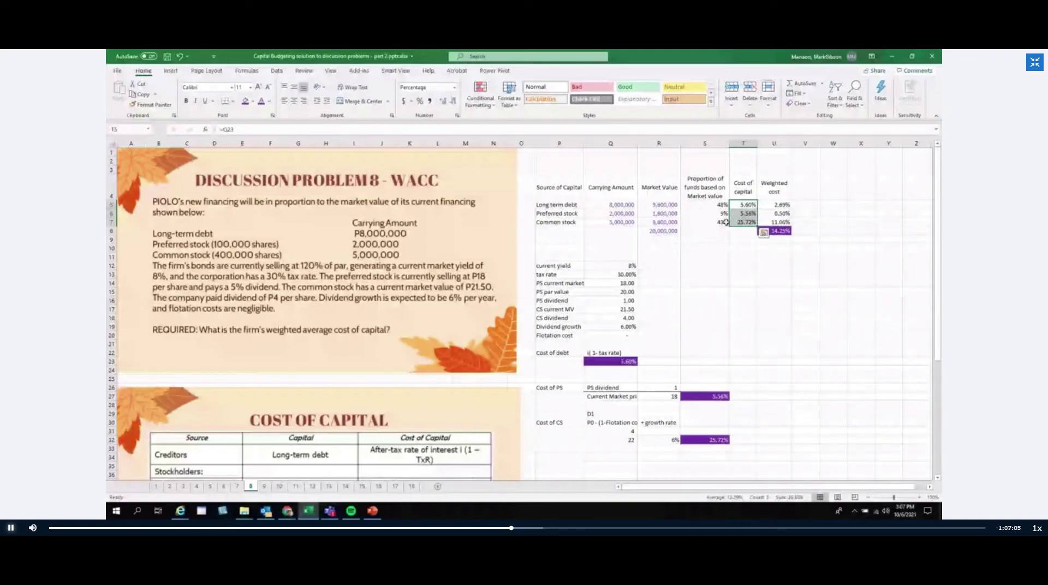
left_click(561, 206)
left_click(564, 215)
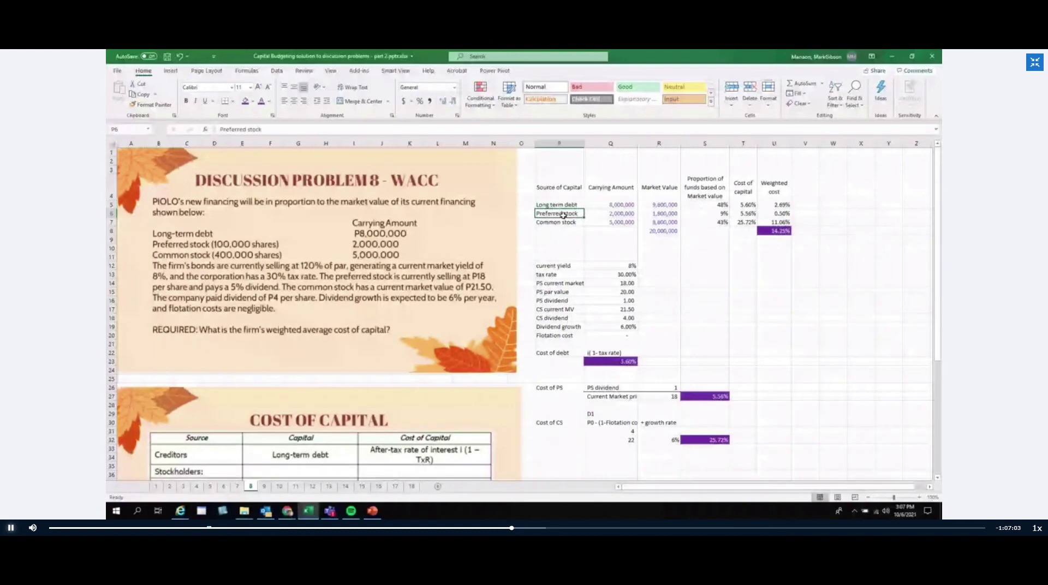
left_click(561, 223)
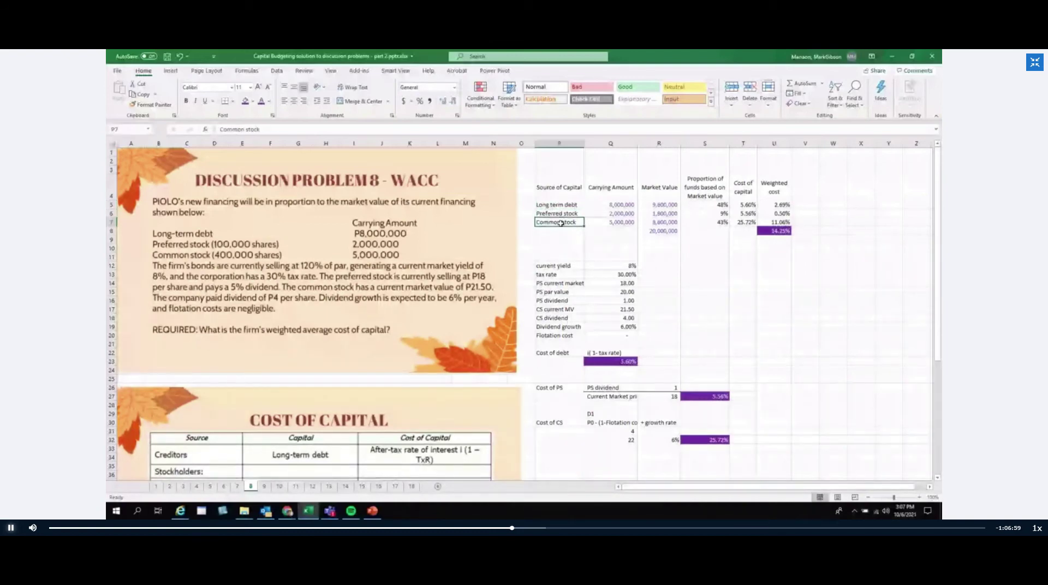
Examine the after-tax cost of debt formula in Q23 and the current yield and tax rate cells it references
scroll(663, 275, "down", 3)
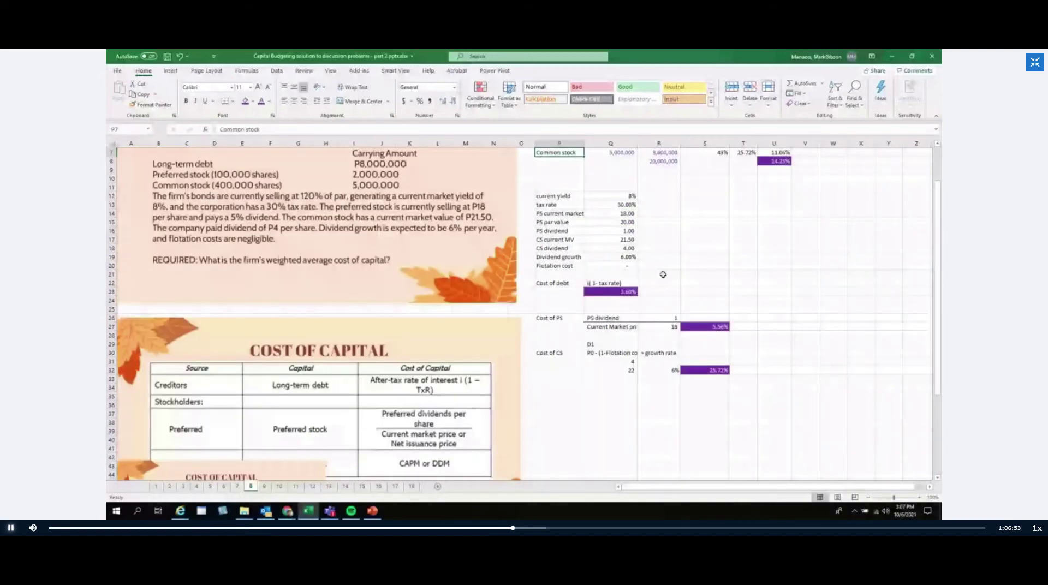
scroll(663, 275, "down", 2)
left_click(601, 232)
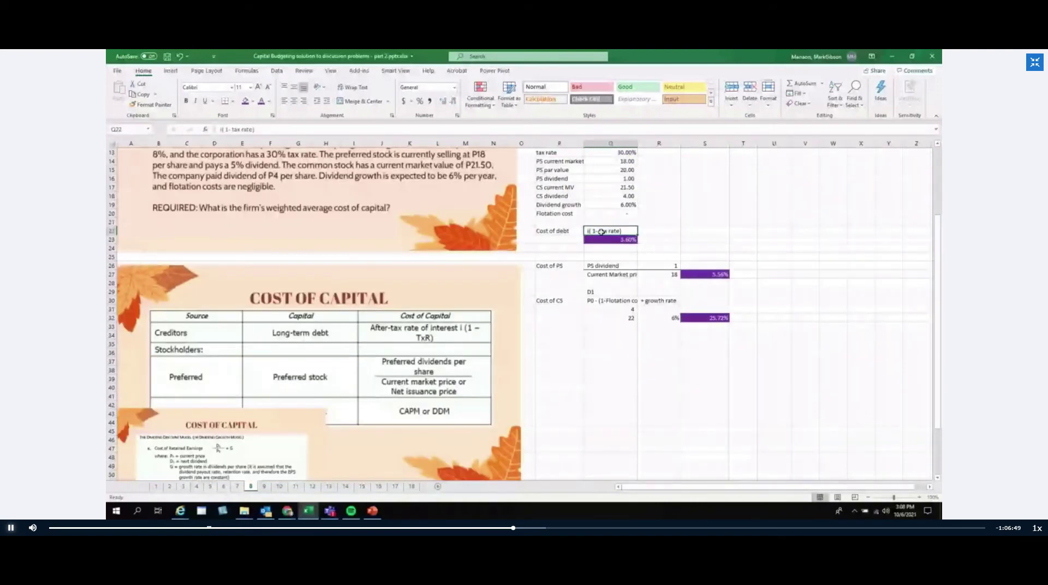
double_click(601, 239)
scroll(572, 297, "up", 4)
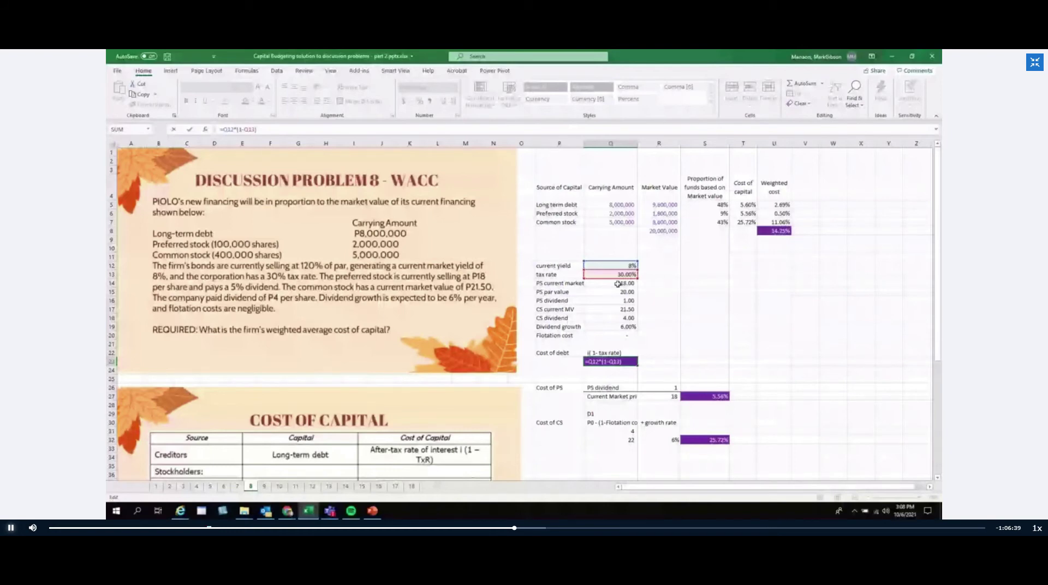
key("ctrl+Return")
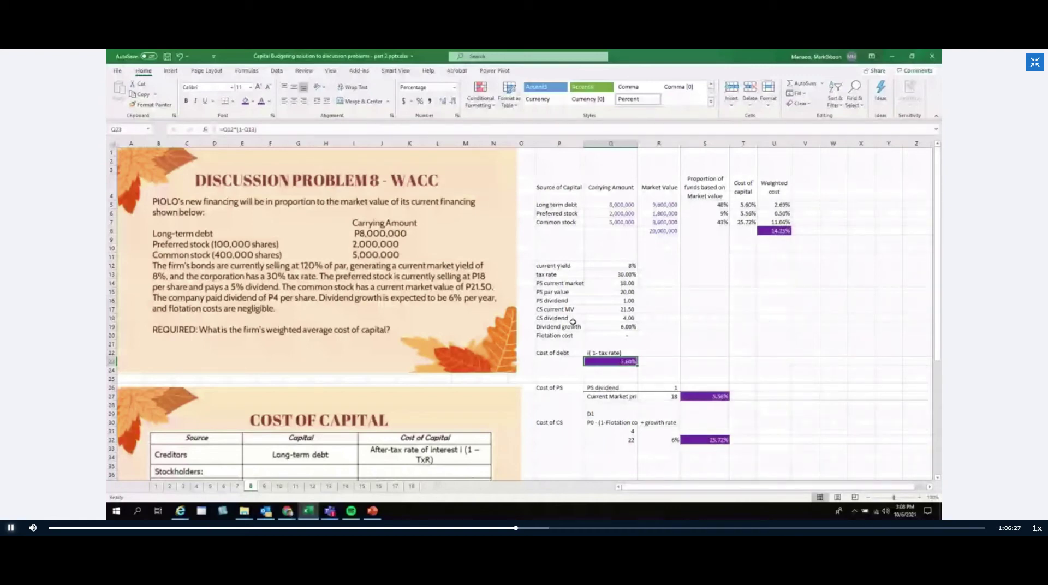
Move the enlarged Cost of Capital picture over the problem slide and back to just below it
left_click_drag(328, 459, 328, 219)
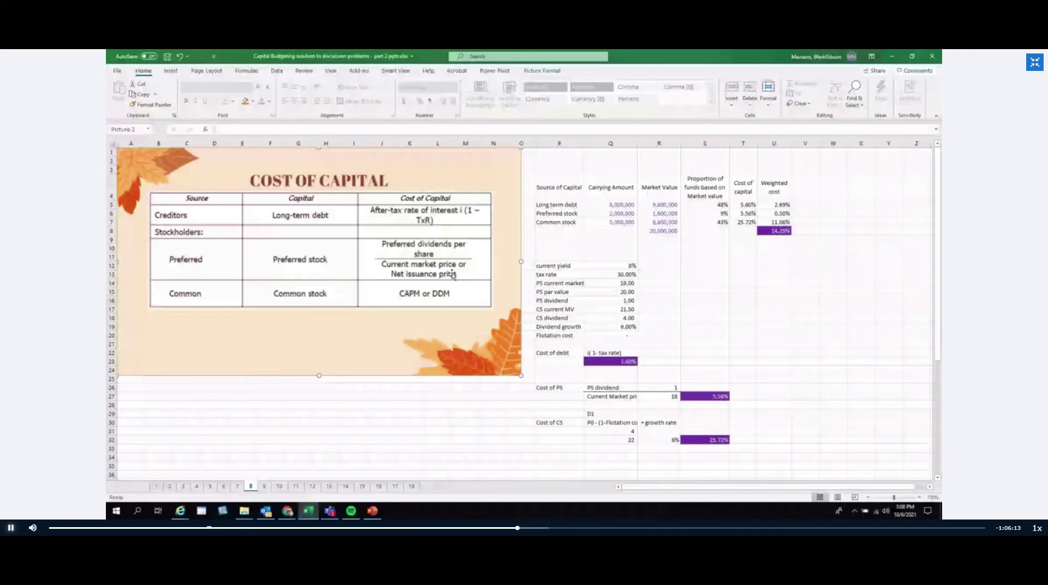
left_click_drag(453, 275, 497, 381)
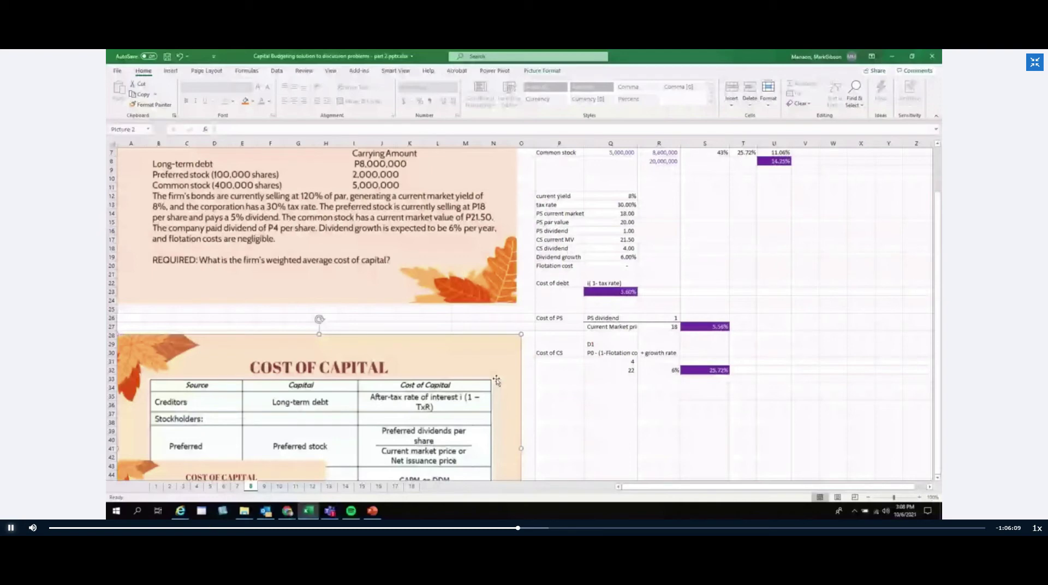
Link R26 to the PS dividend with =Q16 and compute the PS dividend in Q16 as =Q15*5%
left_click(659, 318)
type("=")
left_click(627, 235)
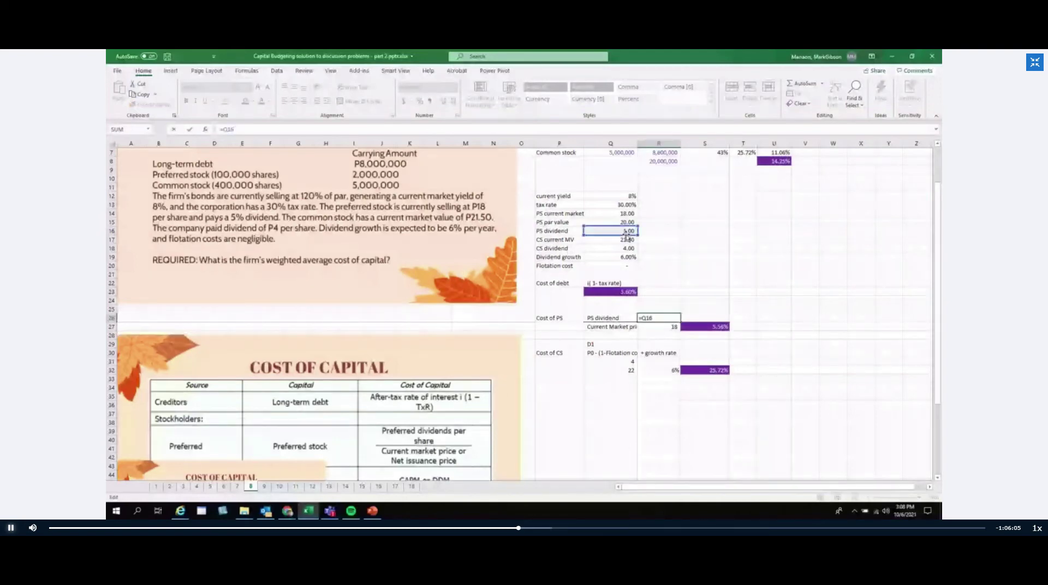
key("Return")
left_click(626, 232)
type("=")
left_click(611, 222)
type("*5%")
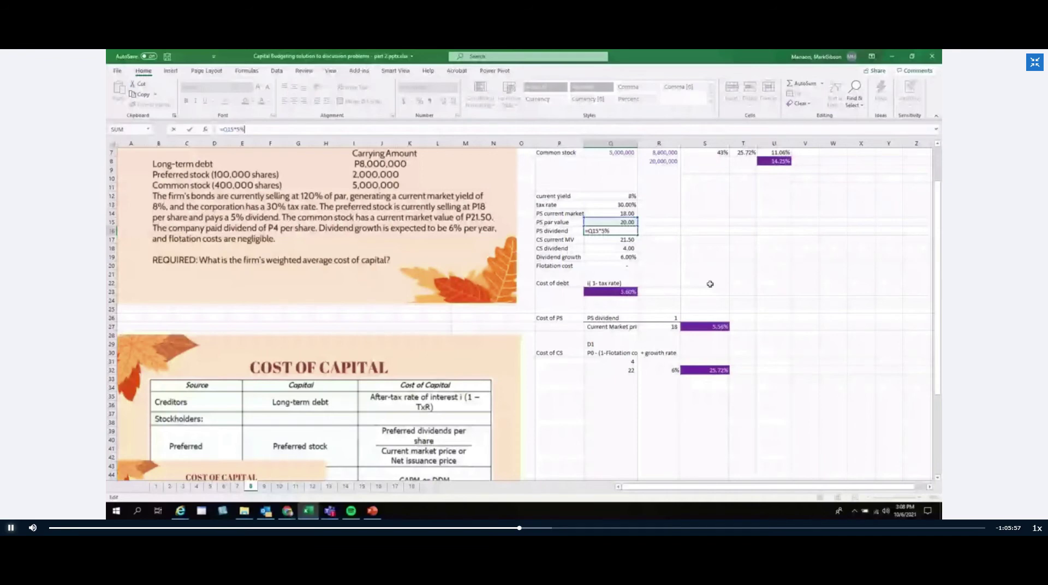
key("shift+Return")
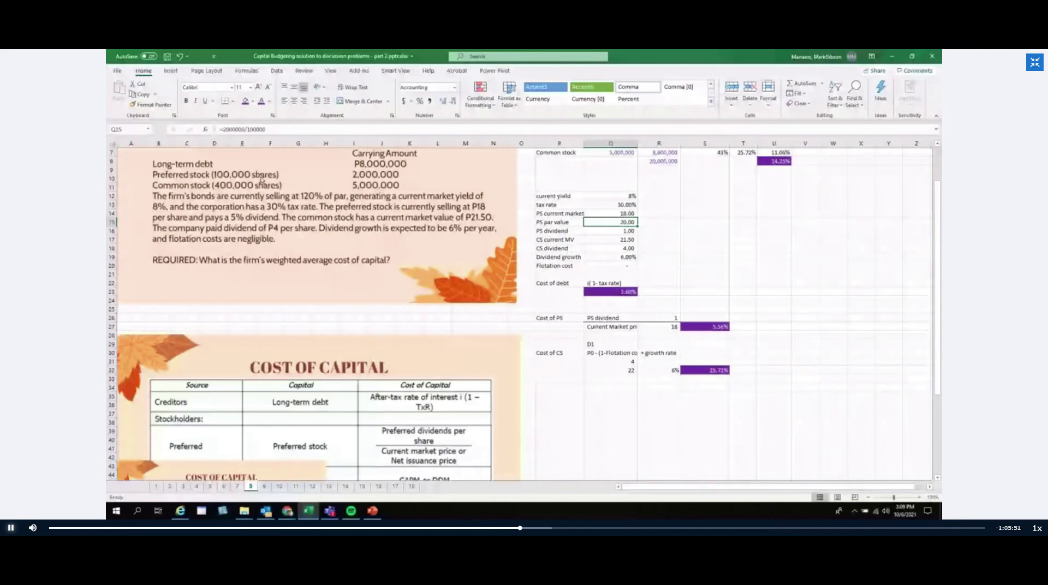
Color the text of the PS par value and PS dividend rows, P15:Q16, purple
left_click_drag(552, 222, 613, 226)
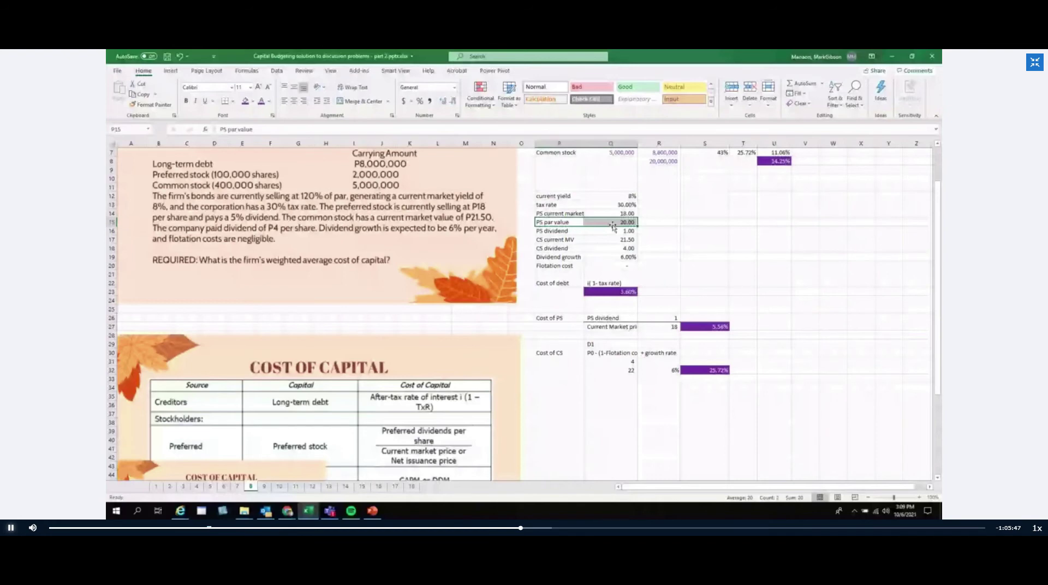
left_click(571, 231)
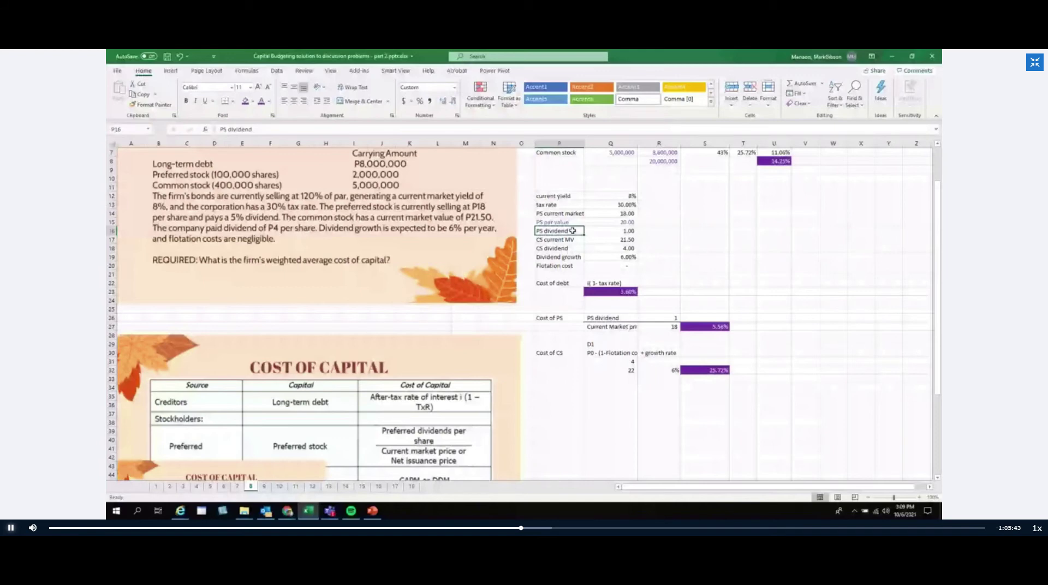
left_click_drag(573, 230, 623, 234)
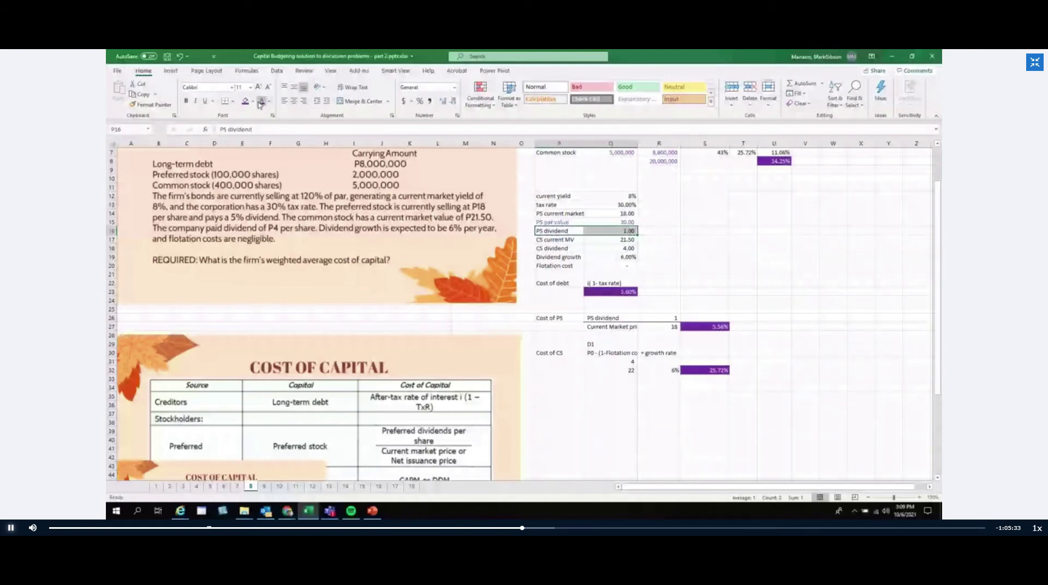
Examine the dividend, market price and result cells for the cost of preferred stock, and the formula labels for the cost of common stock
left_click(672, 318)
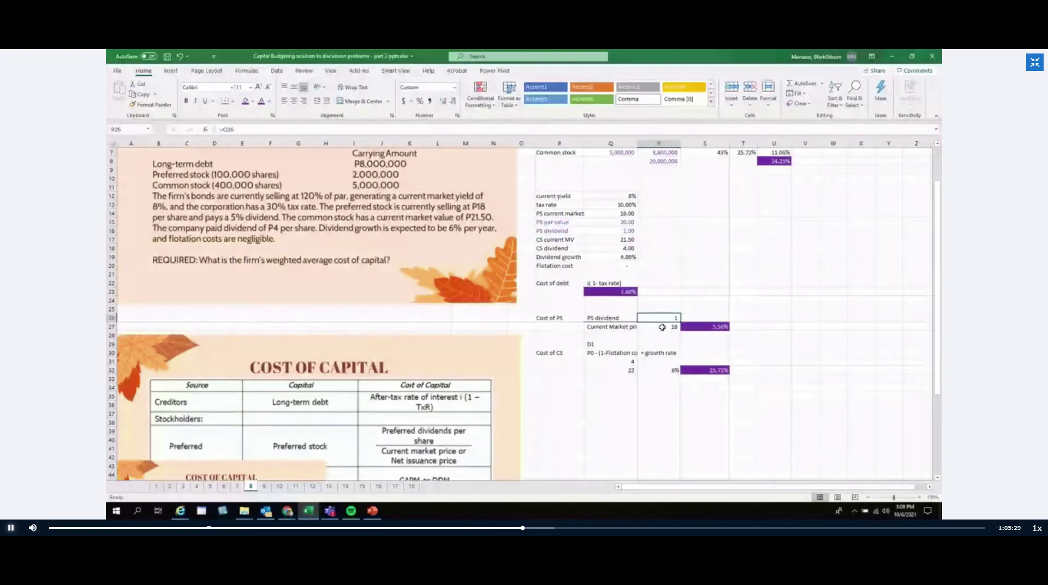
left_click(662, 327)
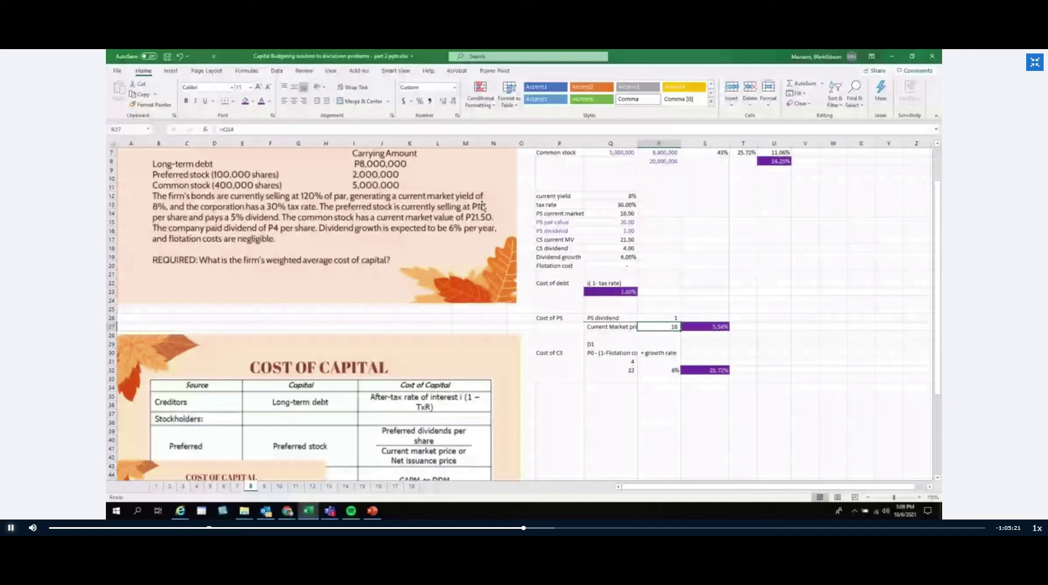
left_click(687, 328)
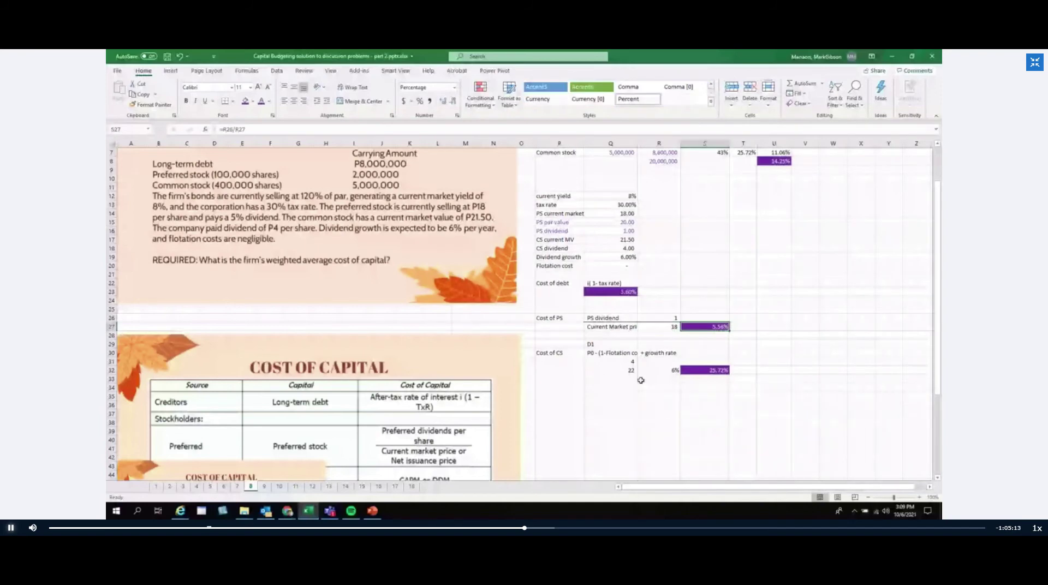
left_click(598, 353)
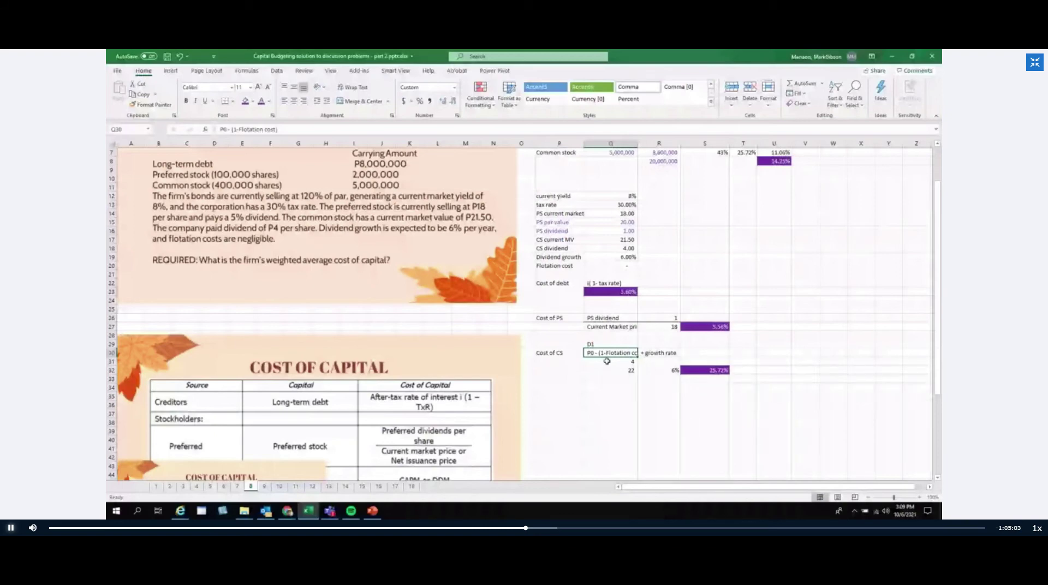
left_click(650, 354)
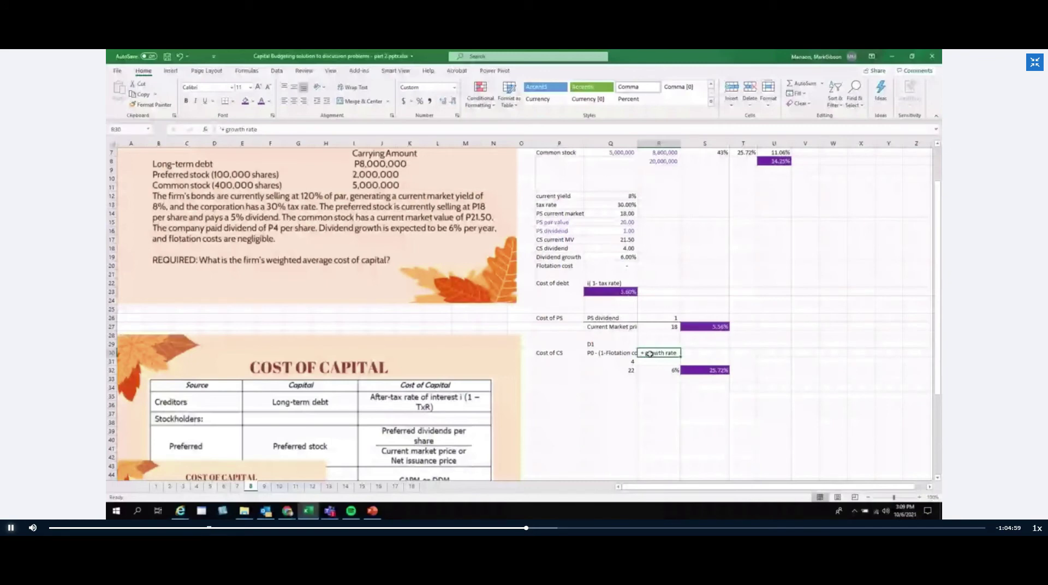
Compute D1 in Q31 as =Q18*(1+Q19), using the CS dividend and dividend growth, and show it with two decimals
left_click(611, 362)
type("=Q18*(1+Q19)")
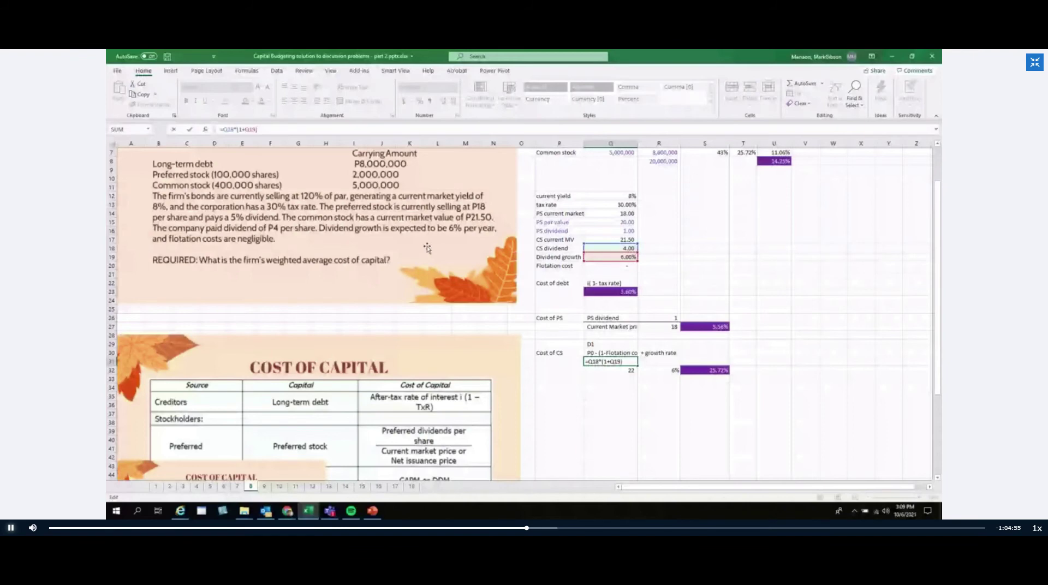
left_click(593, 396)
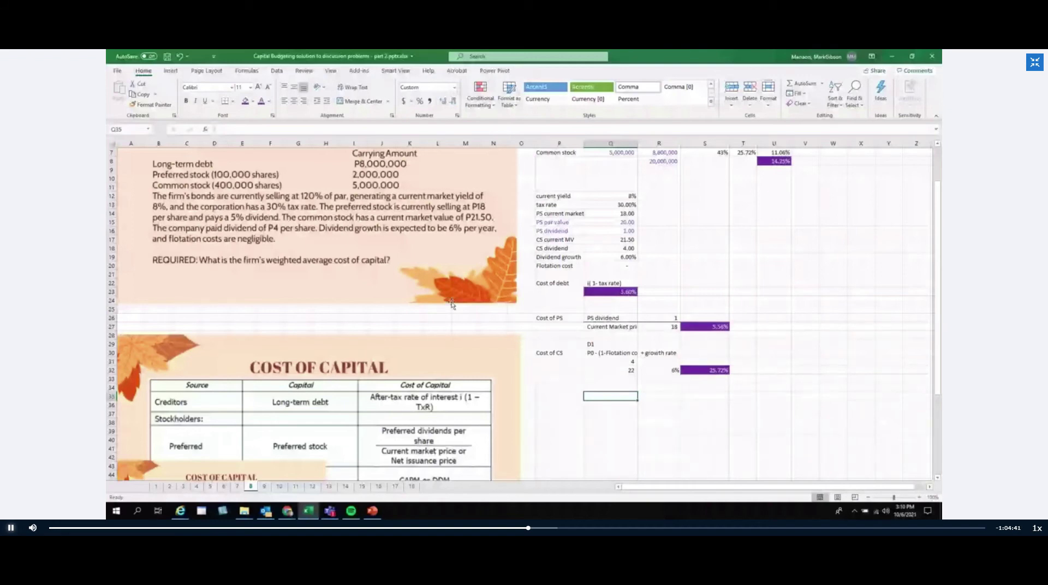
left_click(631, 362)
type("=")
left_click(603, 249)
type("*(1+Q19)")
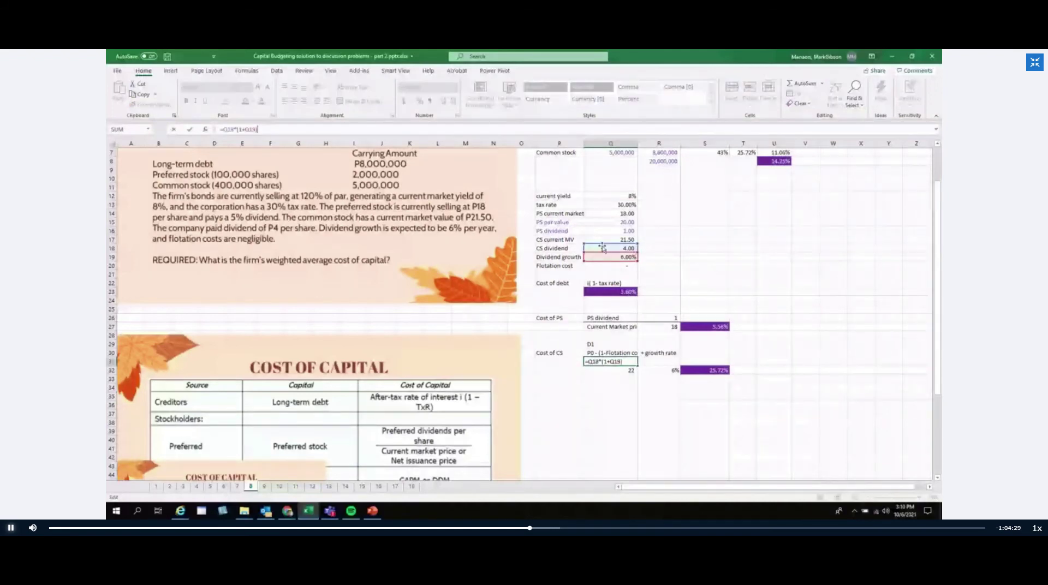
key("ctrl+Return")
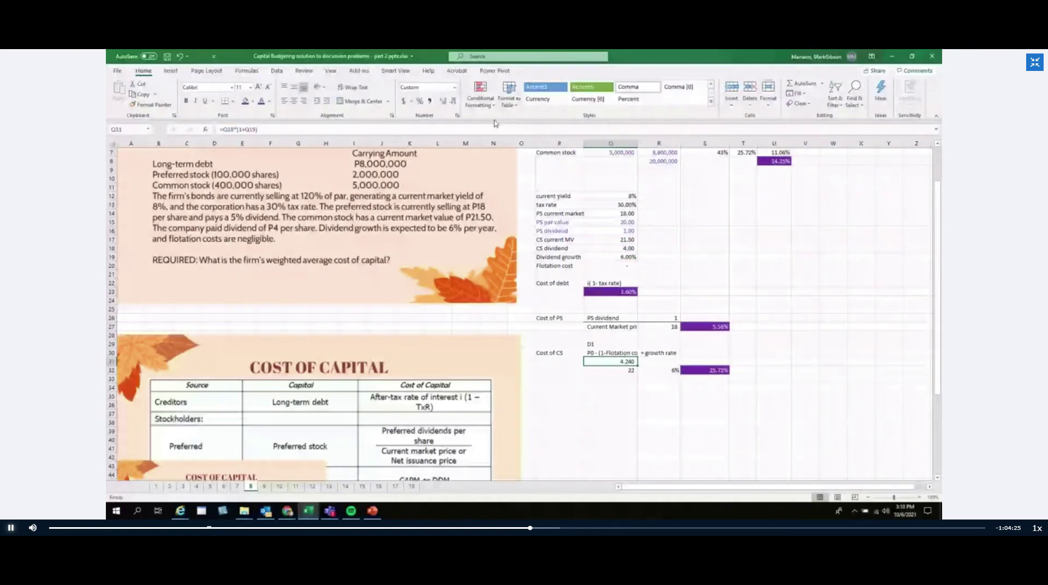
Set Q32 to =Q17 for the CS current market value with two decimals, and add a border line beneath Q31
key("Down")
type("=")
left_click(617, 240)
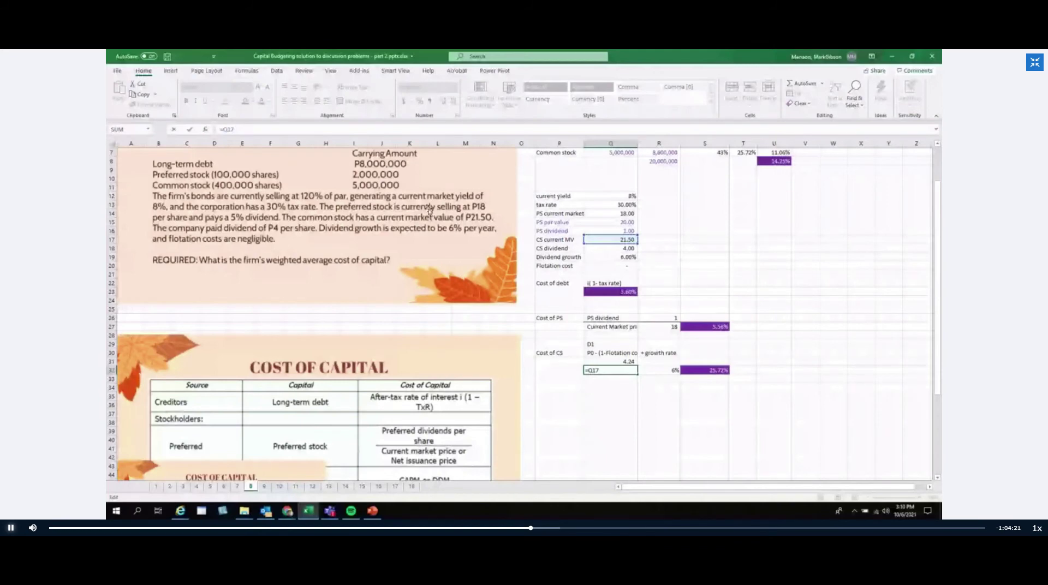
key("ctrl+Return")
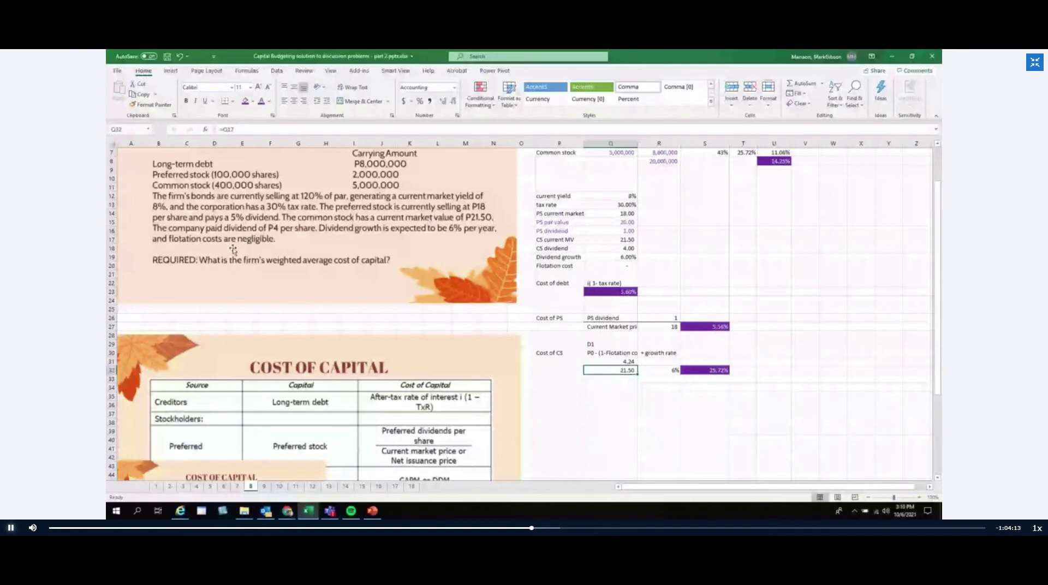
left_click(674, 372)
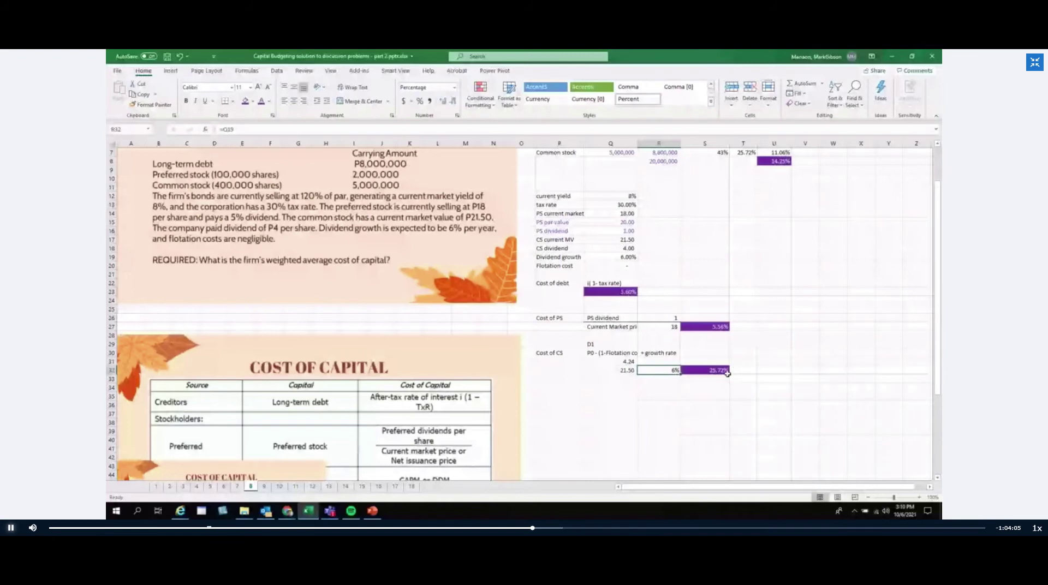
left_click(612, 362)
left_click(607, 405)
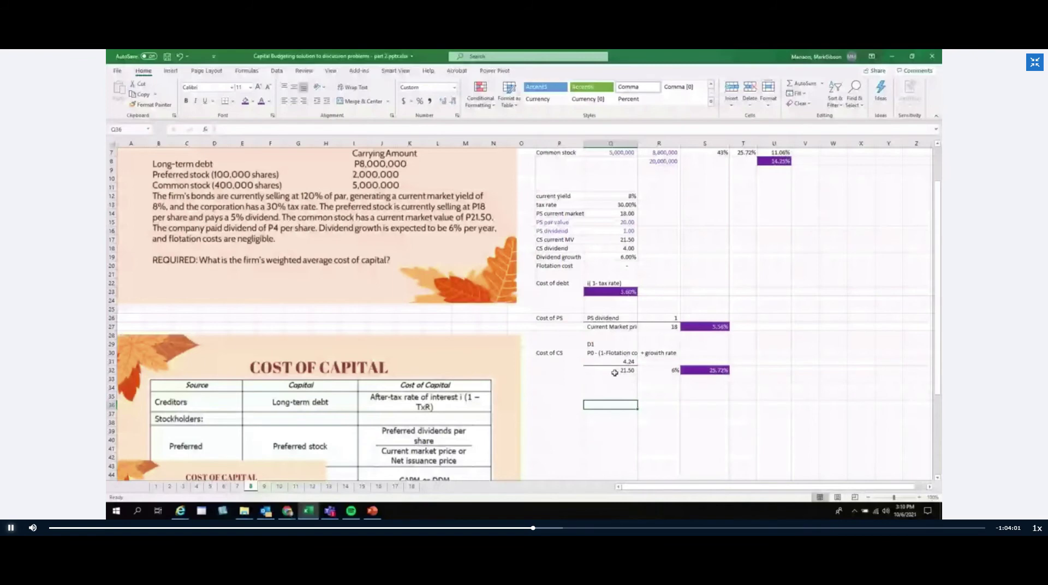
Check the growth rate and cost of common stock formulas in R32 and S32, and color the figures in S5:T7 purple
left_click(662, 371)
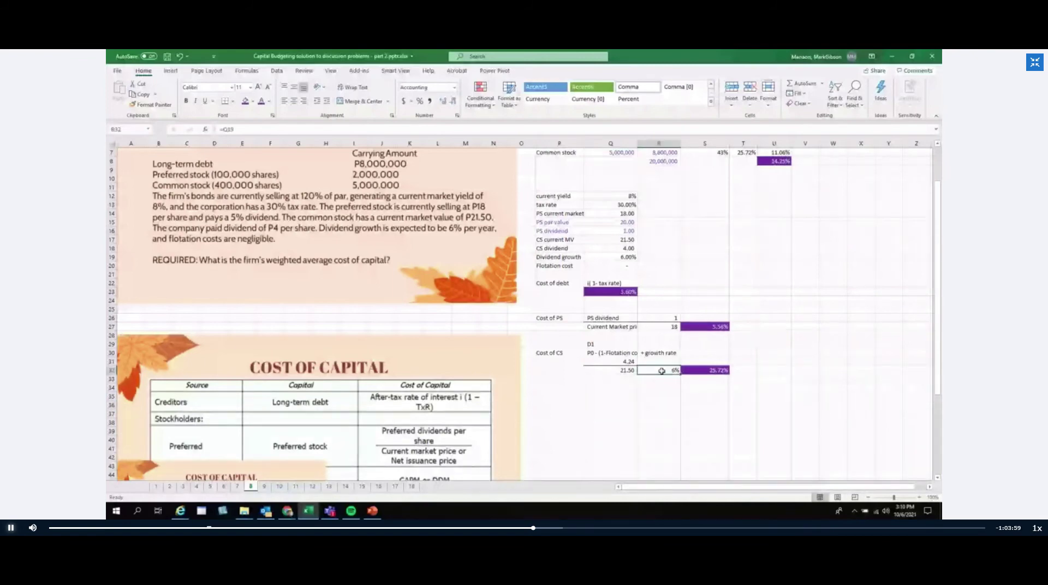
left_click(709, 370)
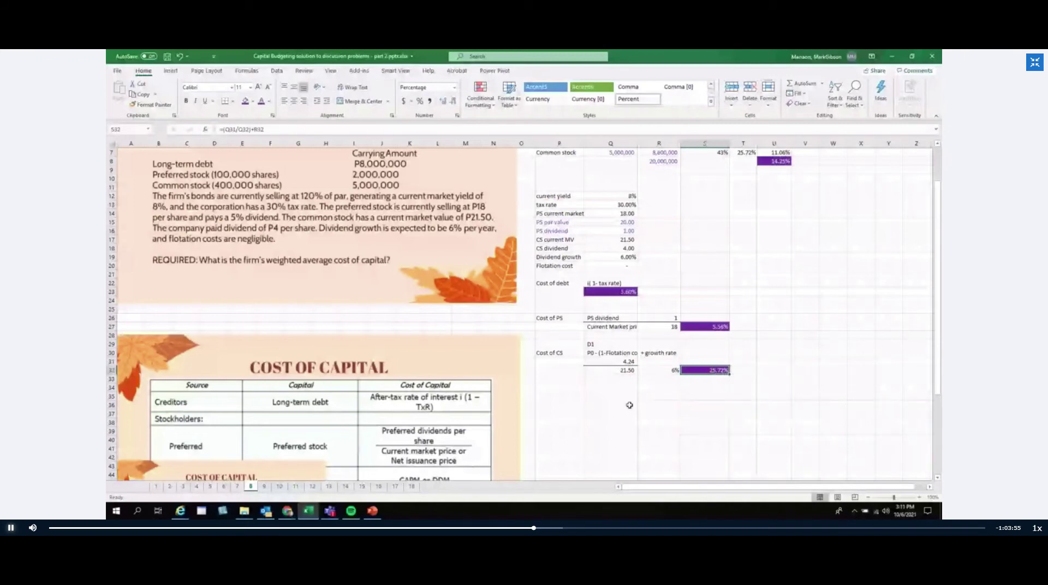
scroll(629, 407, "up", 3)
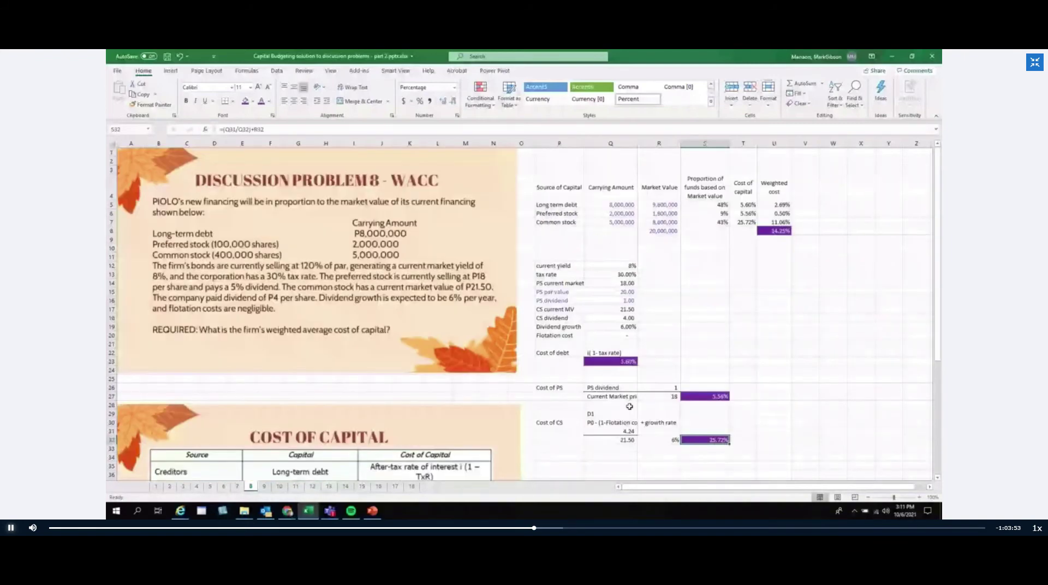
left_click_drag(710, 205, 709, 222)
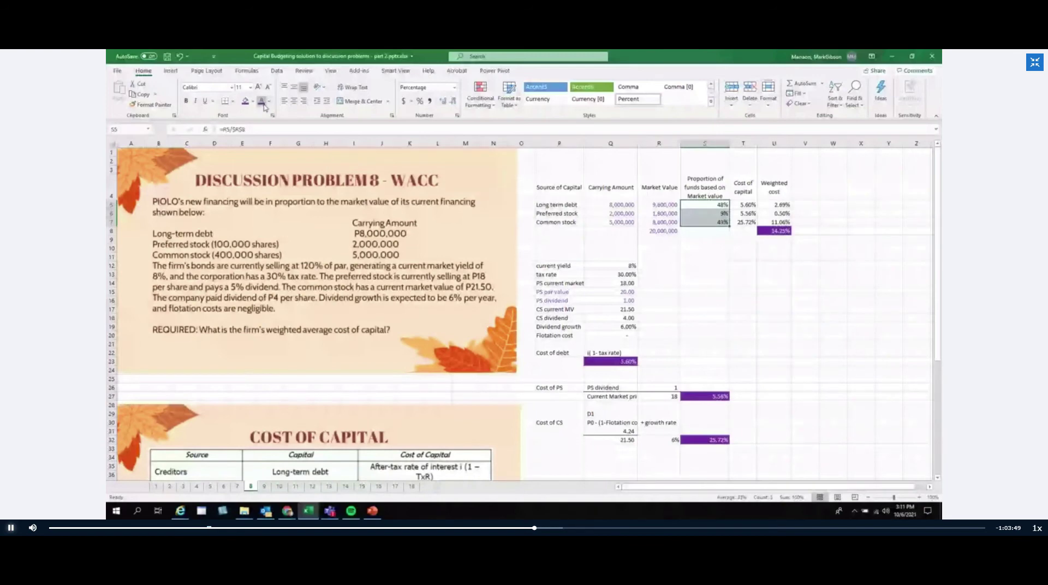
key("Right")
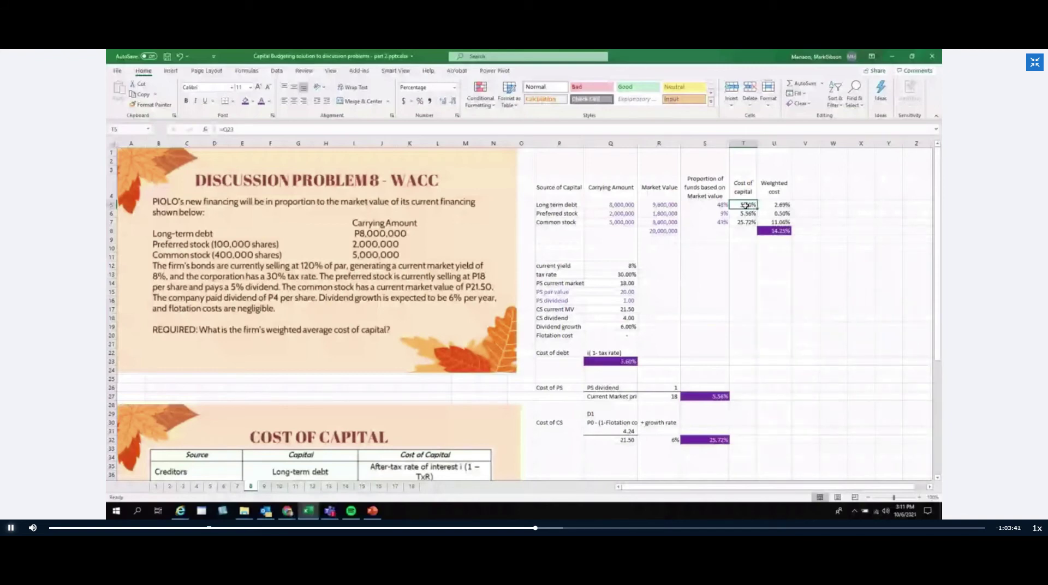
key("ctrl+z")
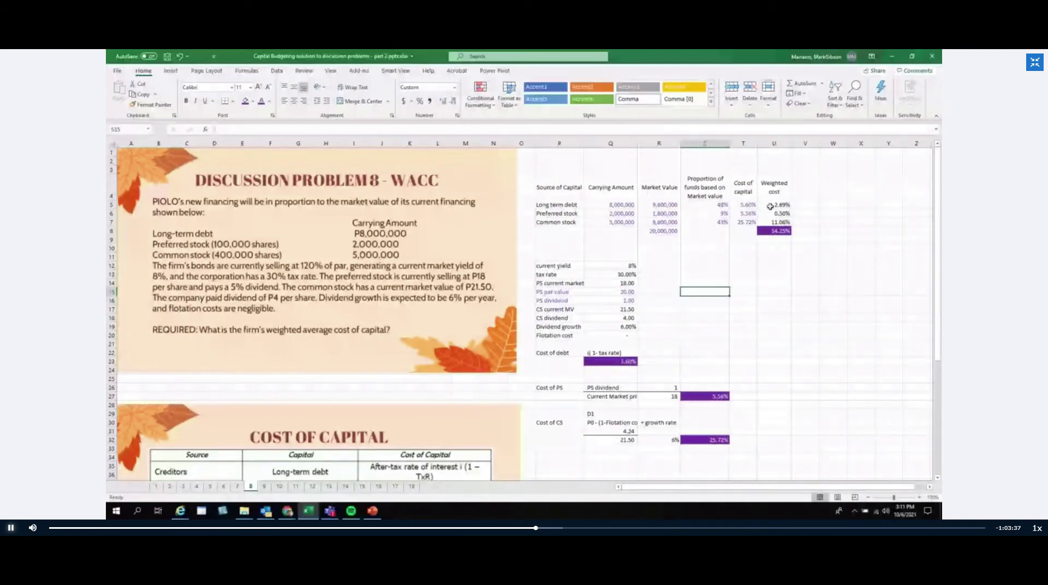
Check the long-term debt's weighted cost formula in U5 and color the weighted costs in U5:U7 purple
double_click(770, 207)
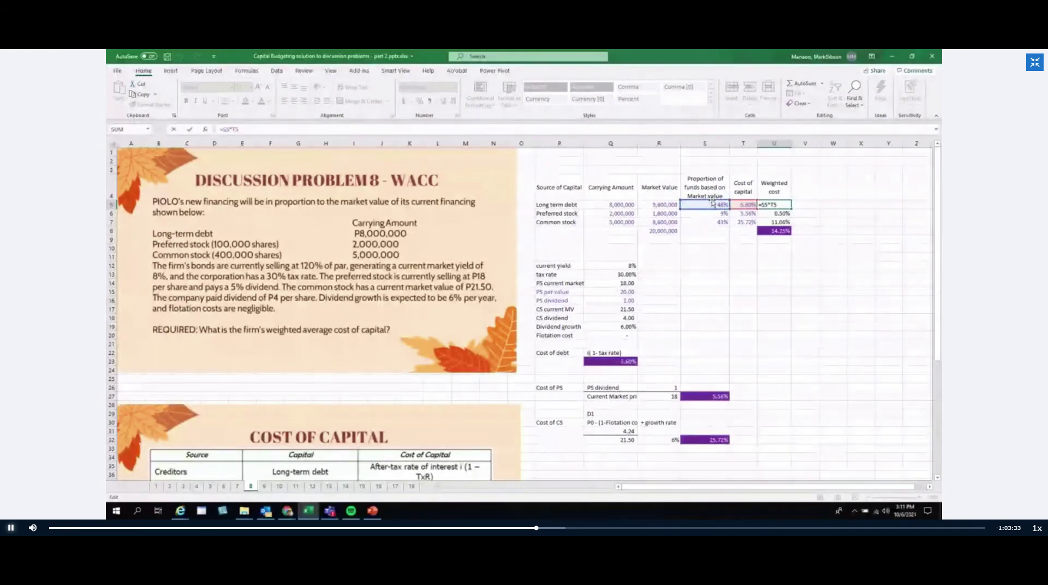
key("shift+Tab")
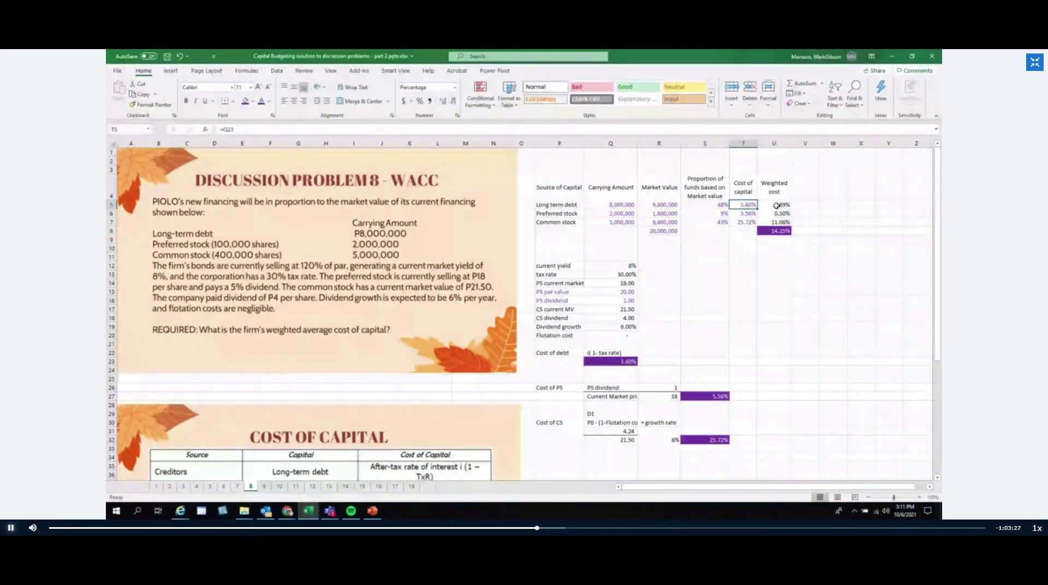
left_click(777, 205)
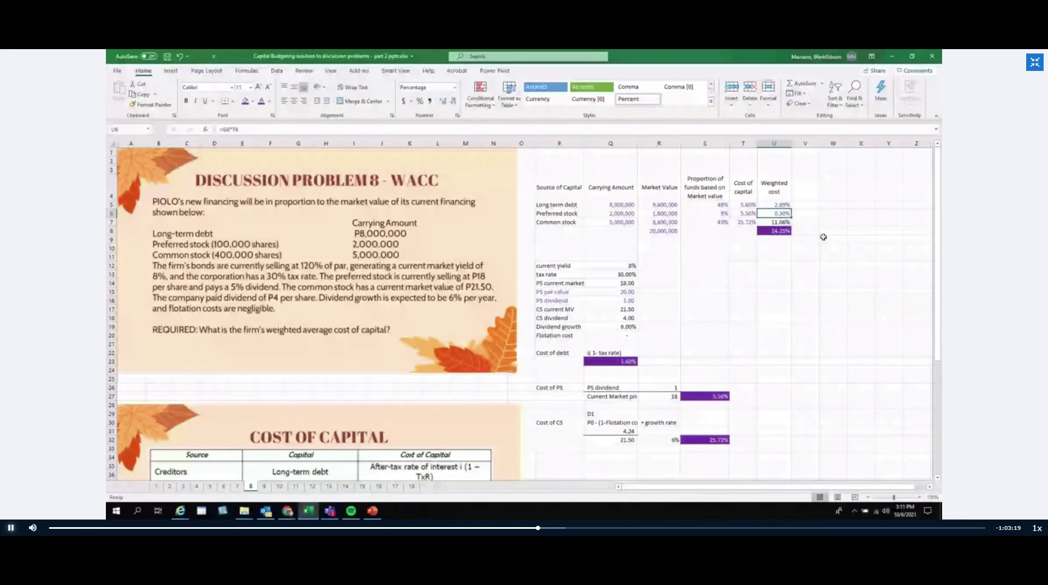
left_click(720, 222)
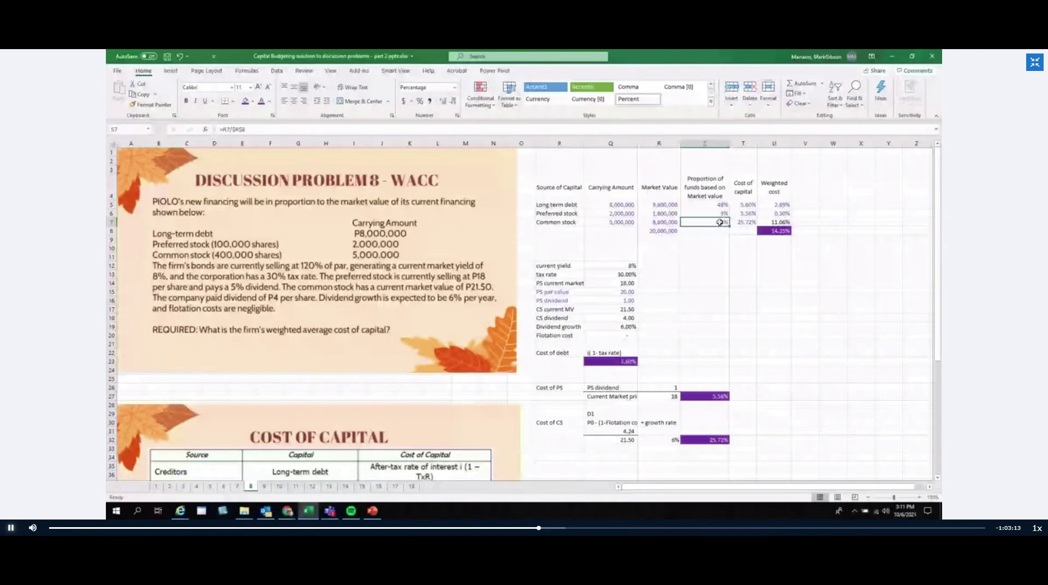
key("Right")
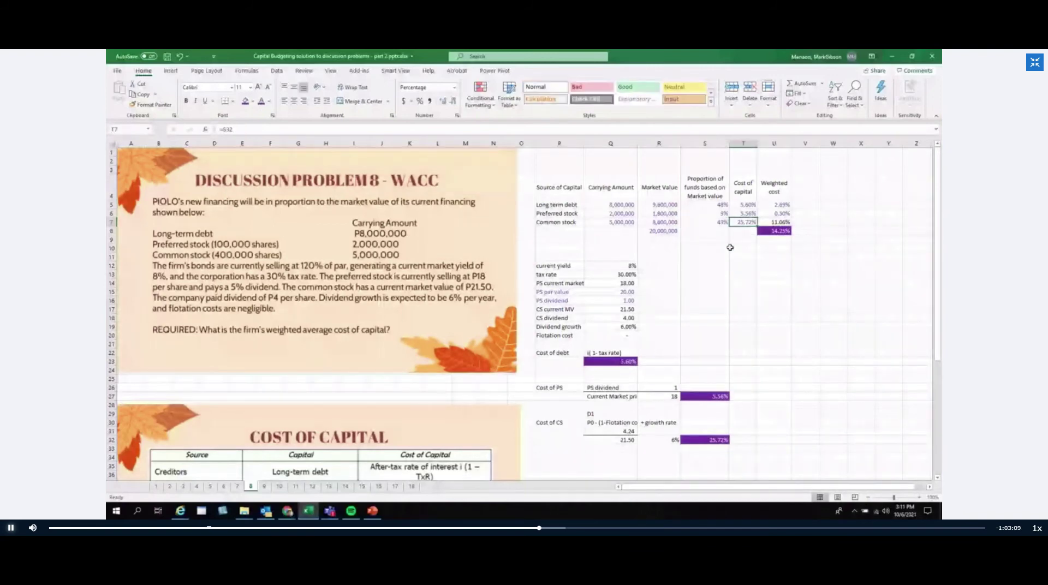
key("Right")
key("Down")
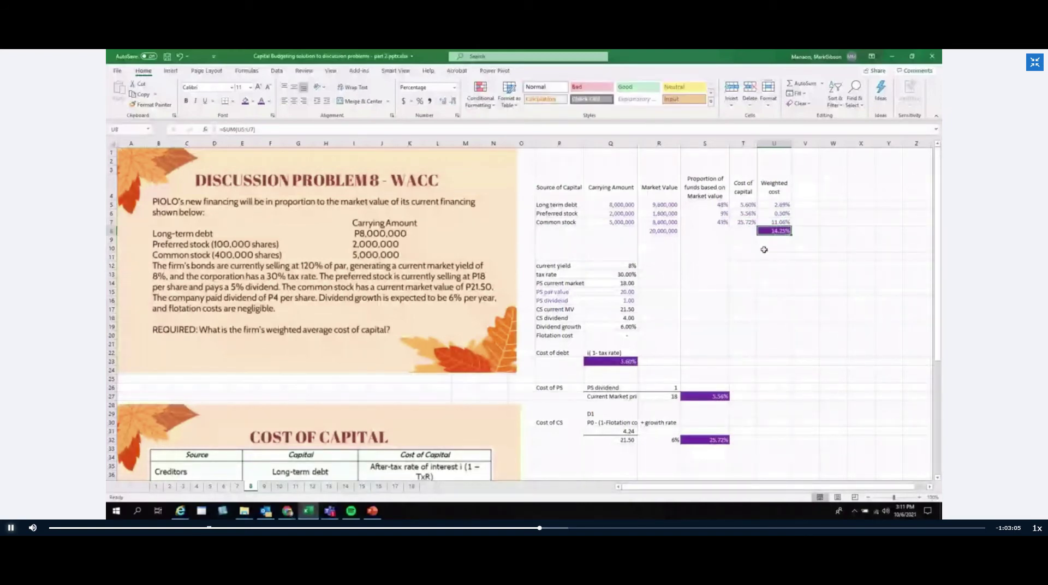
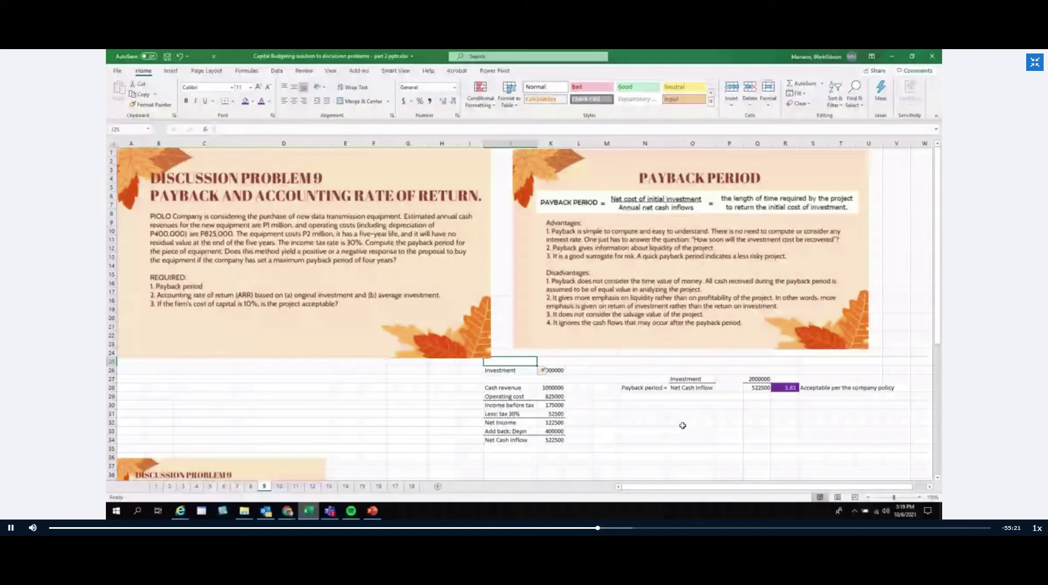
Format K26:K36 on sheet 9 with thousands separators and no decimals, and color the Investment row's text purple
left_click_drag(552, 370, 551, 457)
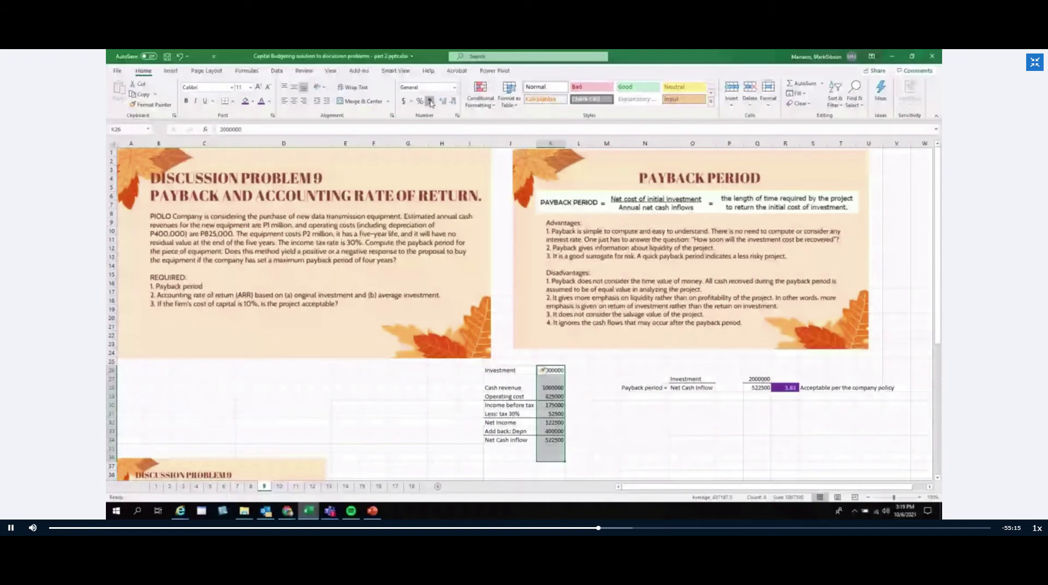
left_click(429, 101)
left_click_drag(504, 370, 560, 370)
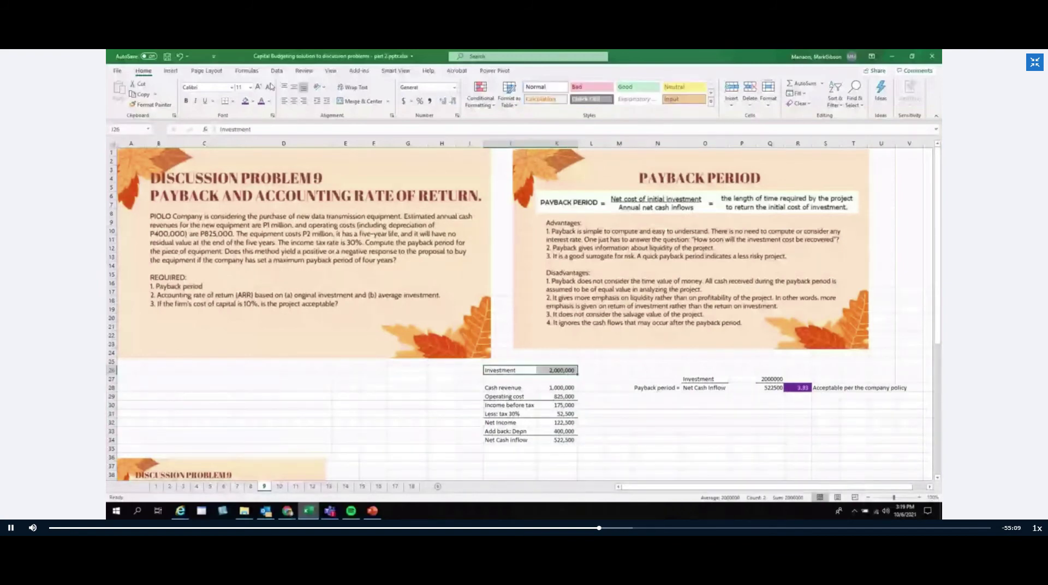
left_click(408, 396)
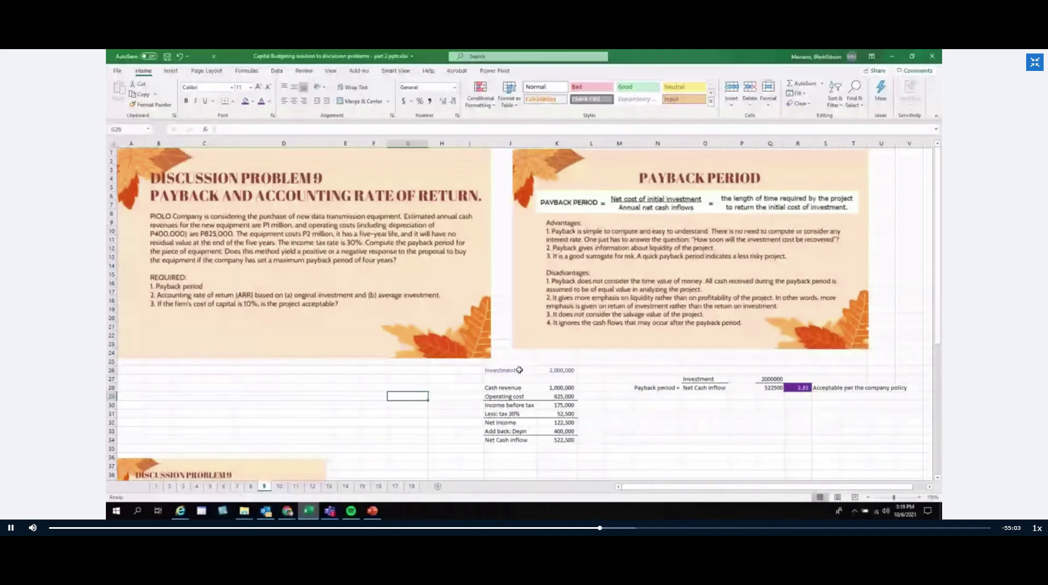
Check the income before tax formula in K30, and color the text of the Income before tax and Net income rows purple
left_click(557, 405)
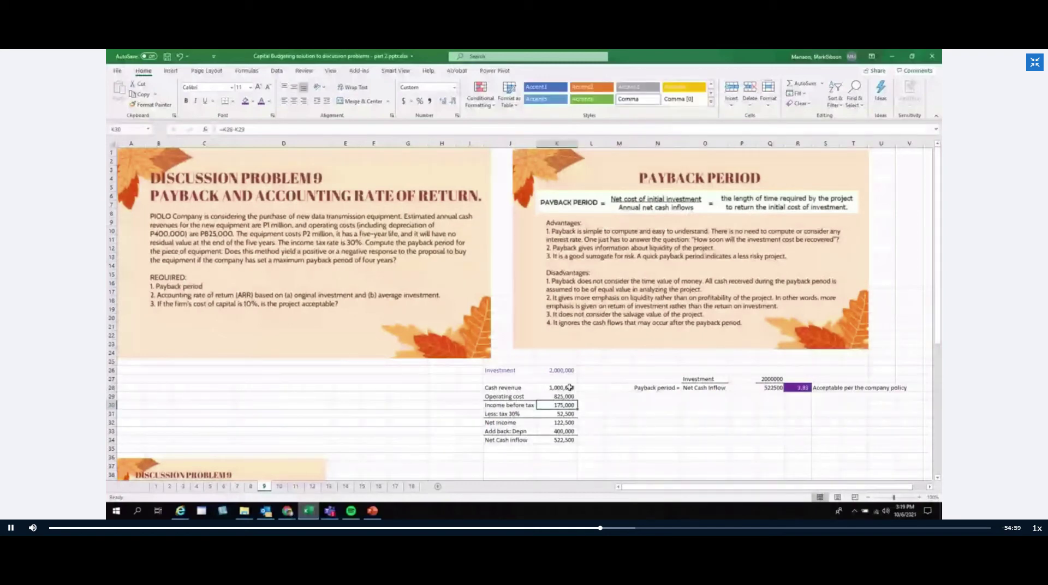
key("Up")
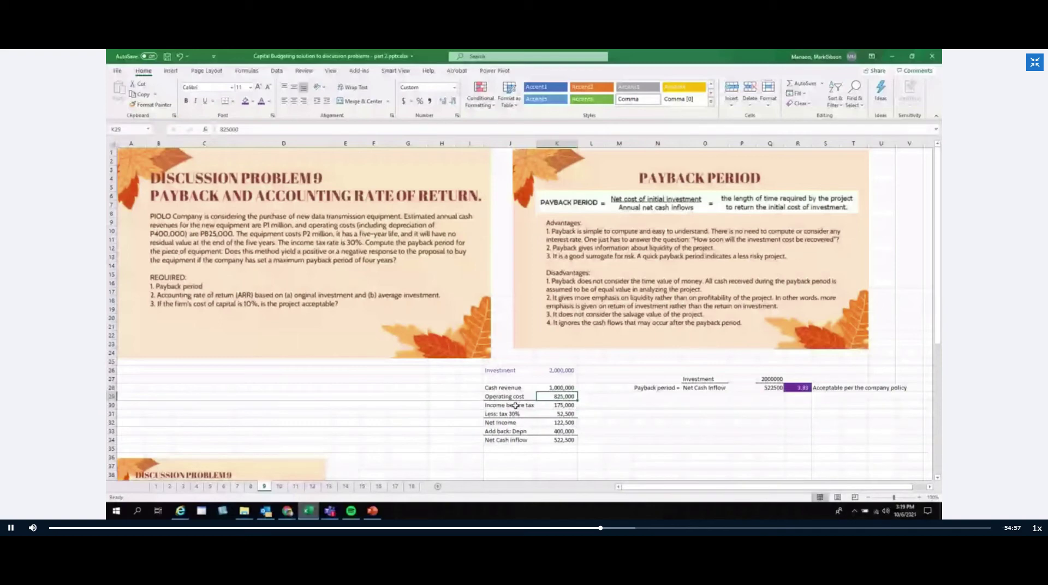
left_click_drag(515, 405, 557, 406)
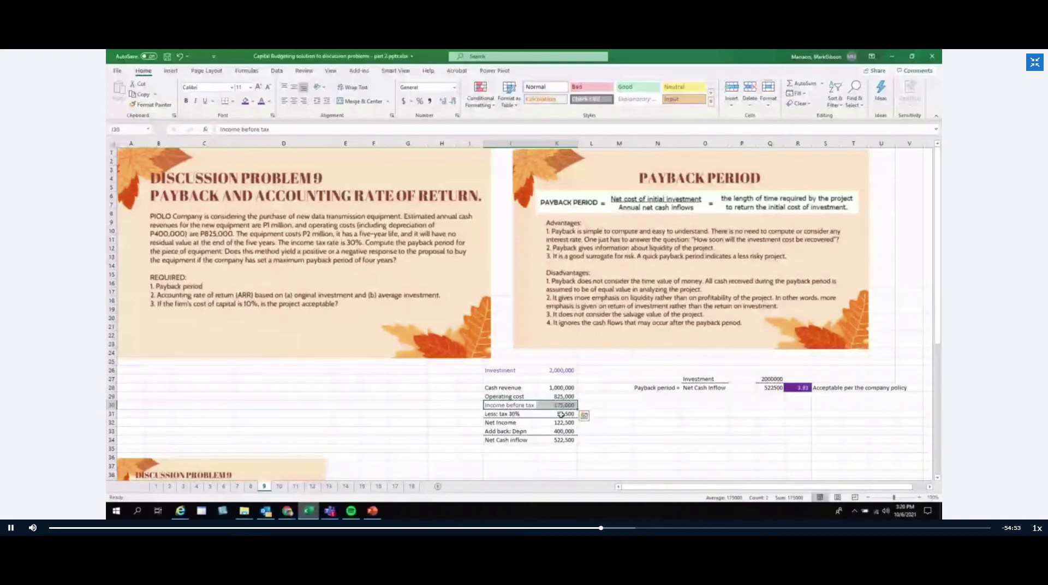
left_click_drag(508, 423, 550, 425)
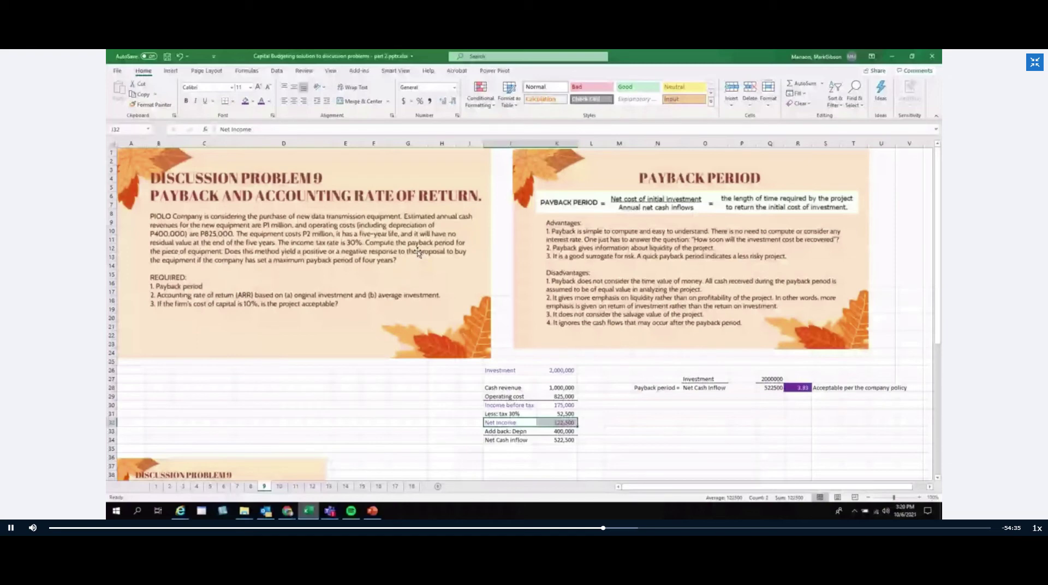
Color the Add back: Depn row's text purple and fill the Net Cash Inflow row in J34:K34 with purple
left_click(564, 431)
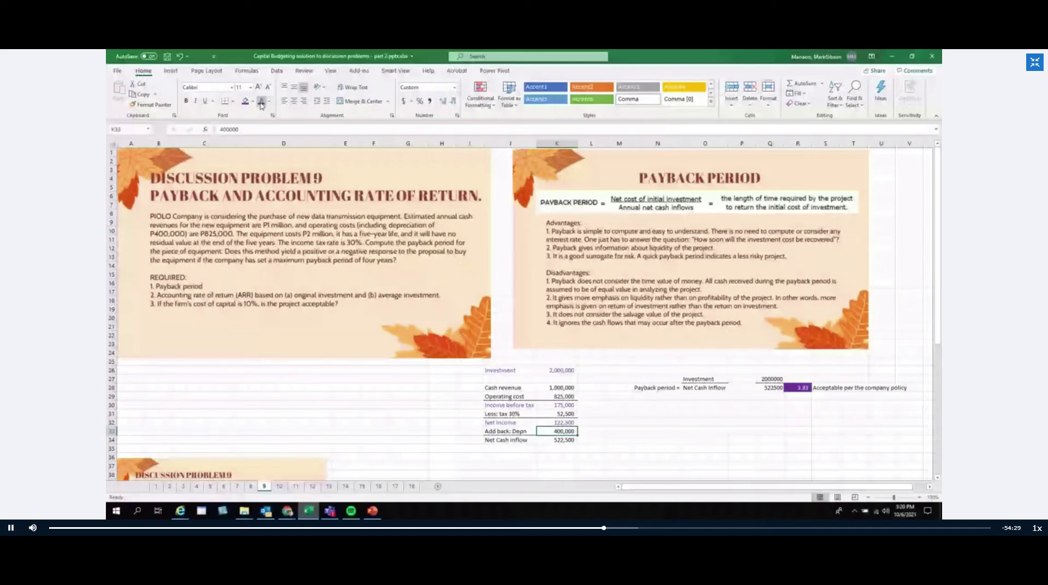
left_click_drag(505, 431, 562, 431)
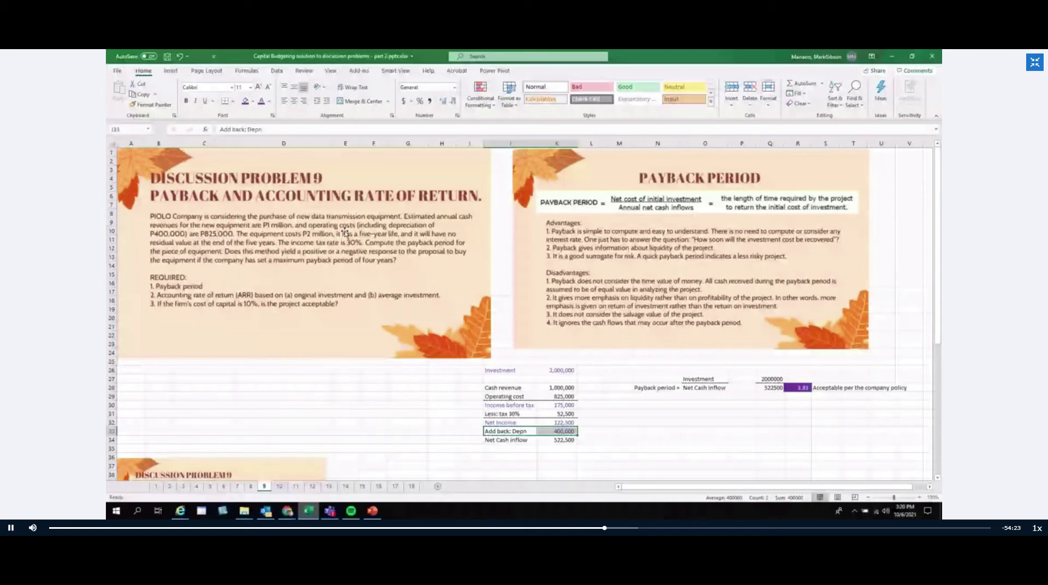
key("Right")
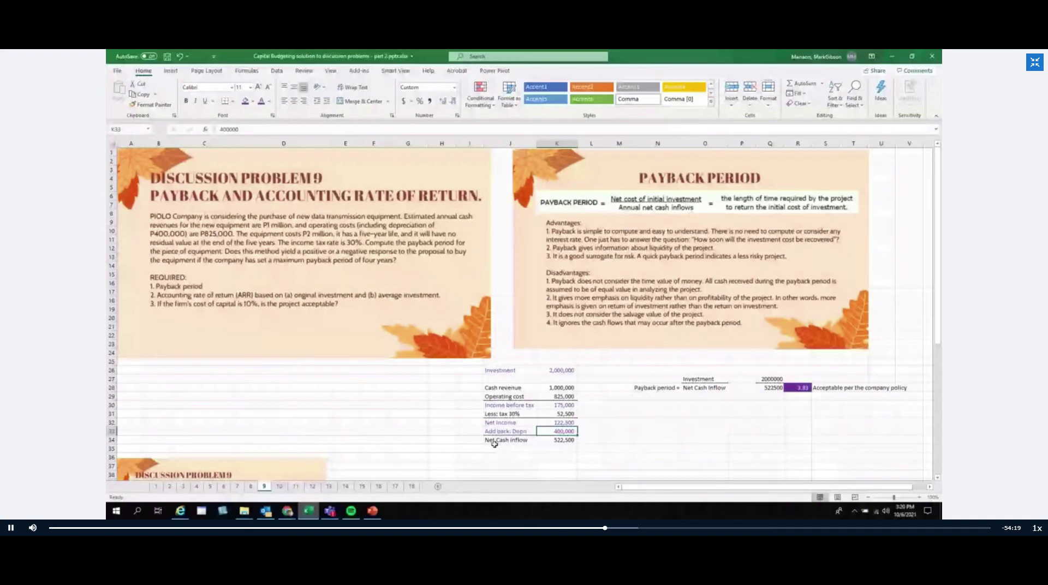
left_click_drag(494, 444, 562, 440)
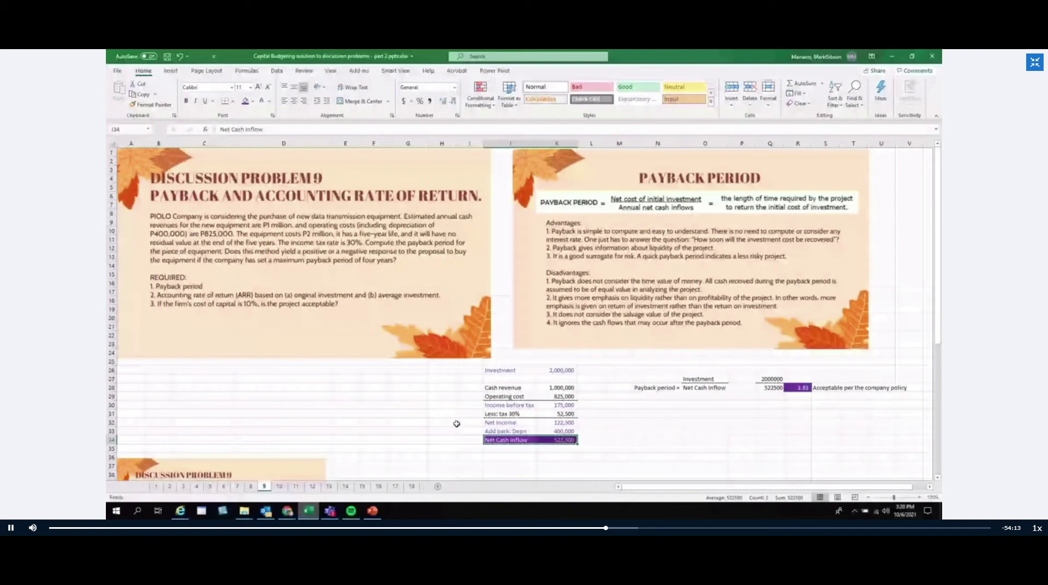
Center the Investment and Net Cash Inflow labels in O27:O28, and format Q27:Q28 with thousands separators and no decimals
left_click_drag(704, 378, 705, 388)
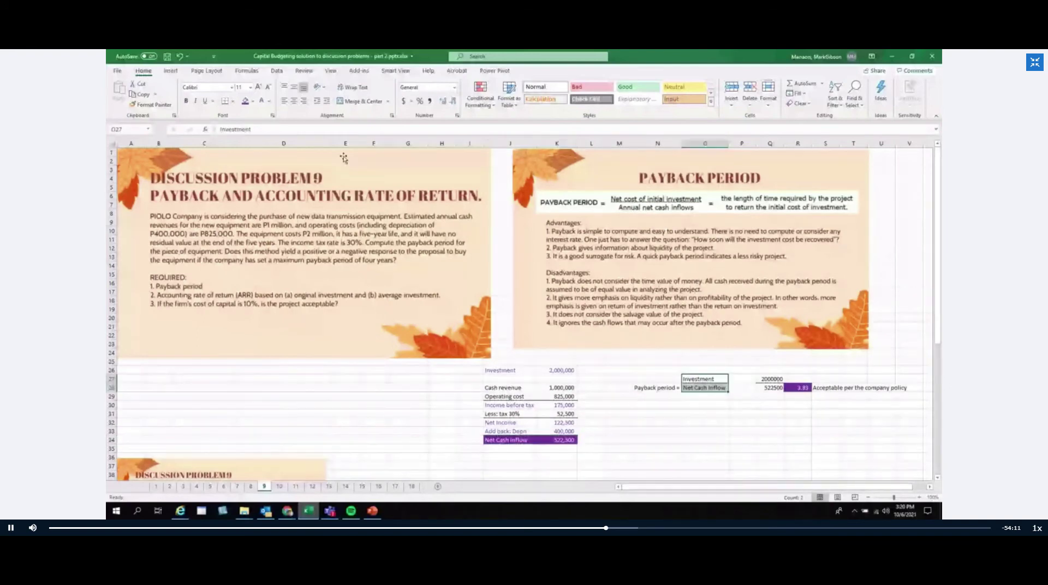
left_click(294, 101)
left_click(710, 389)
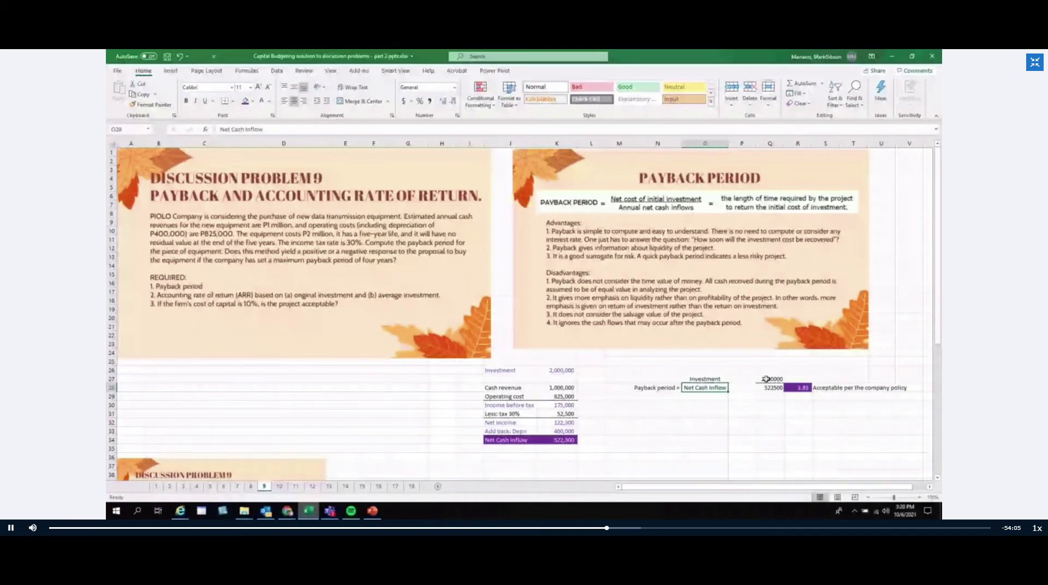
left_click_drag(767, 379, 773, 389)
left_click(430, 101)
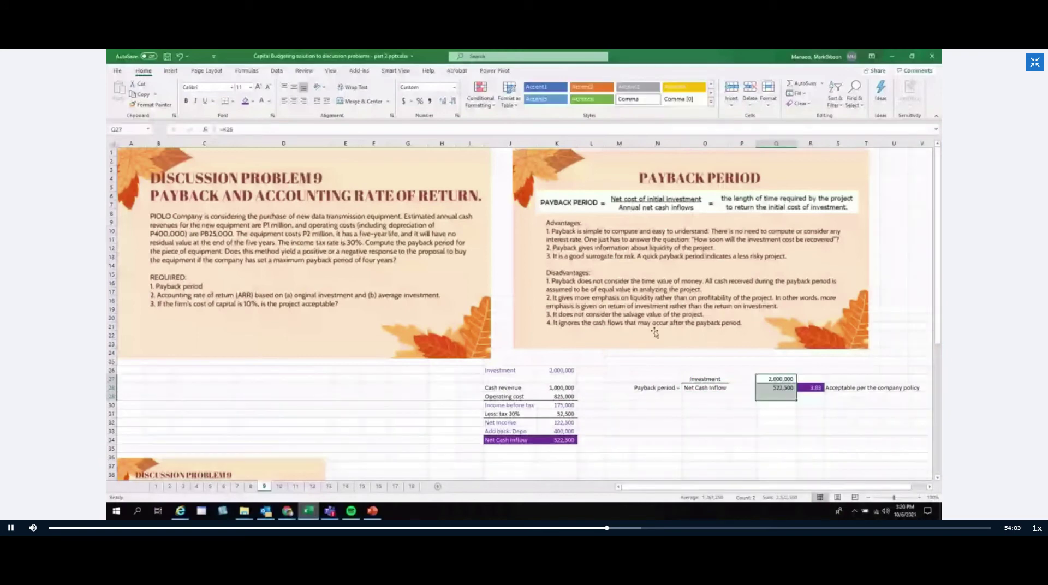
Check the investment and net cash inflow references in Q27 and Q28 and the payback period formula in R28
left_click(775, 379)
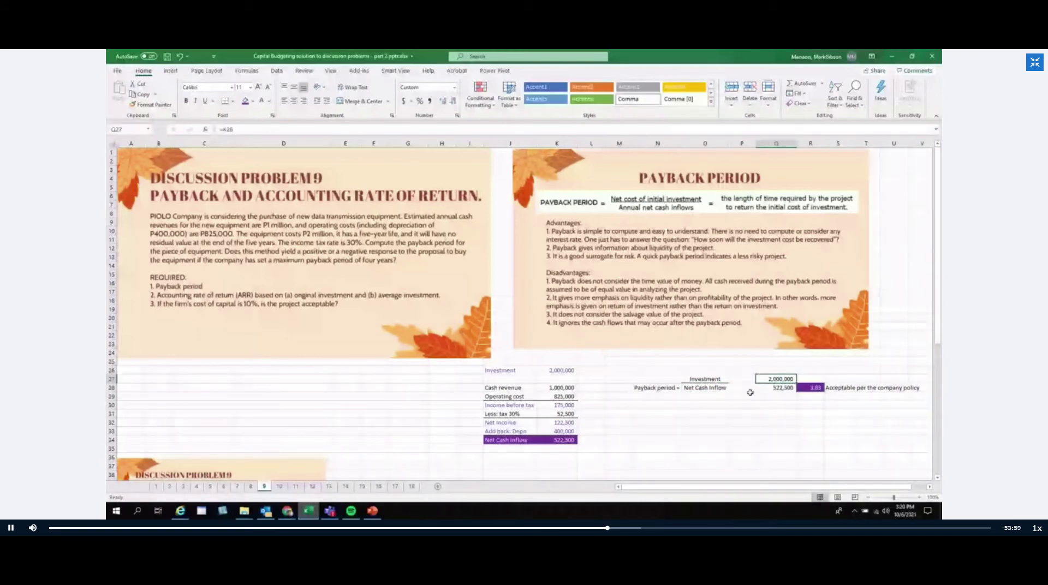
key("Return")
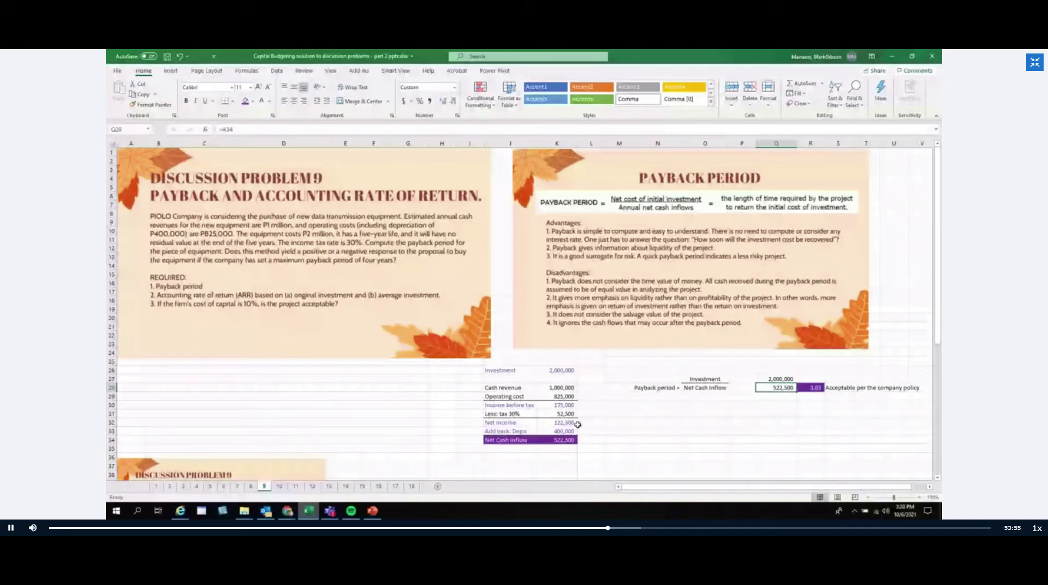
left_click(816, 388)
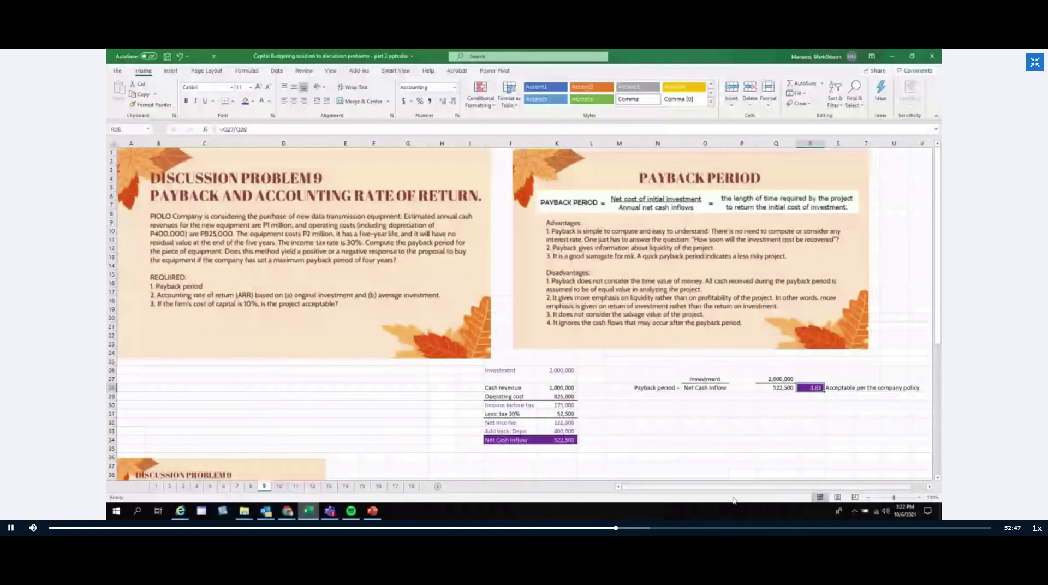
Enlarge the Accounting Rate of Return picture and move it below the payback period computation
scroll(578, 390, "down", 9)
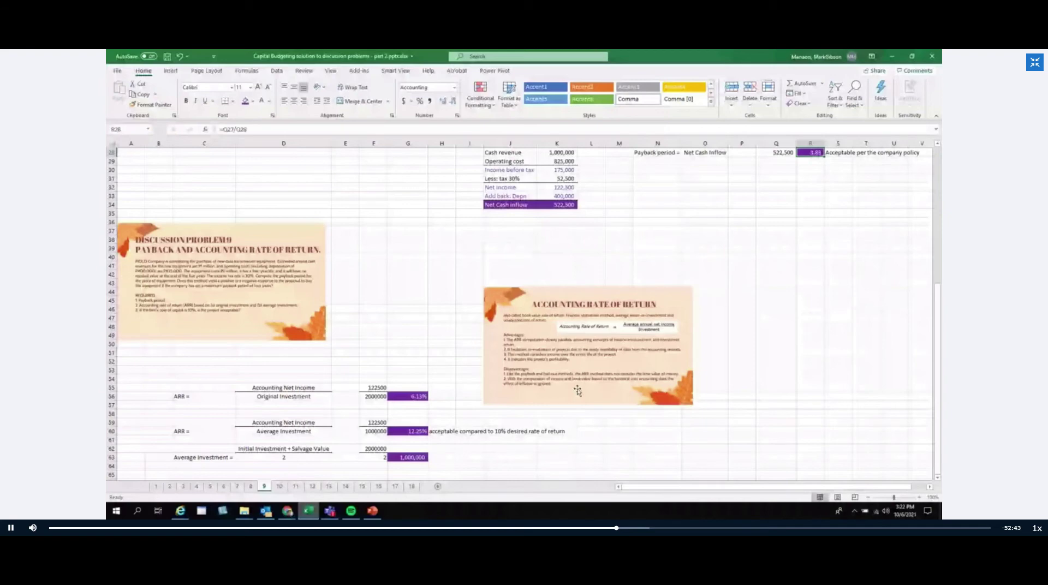
left_click(577, 391)
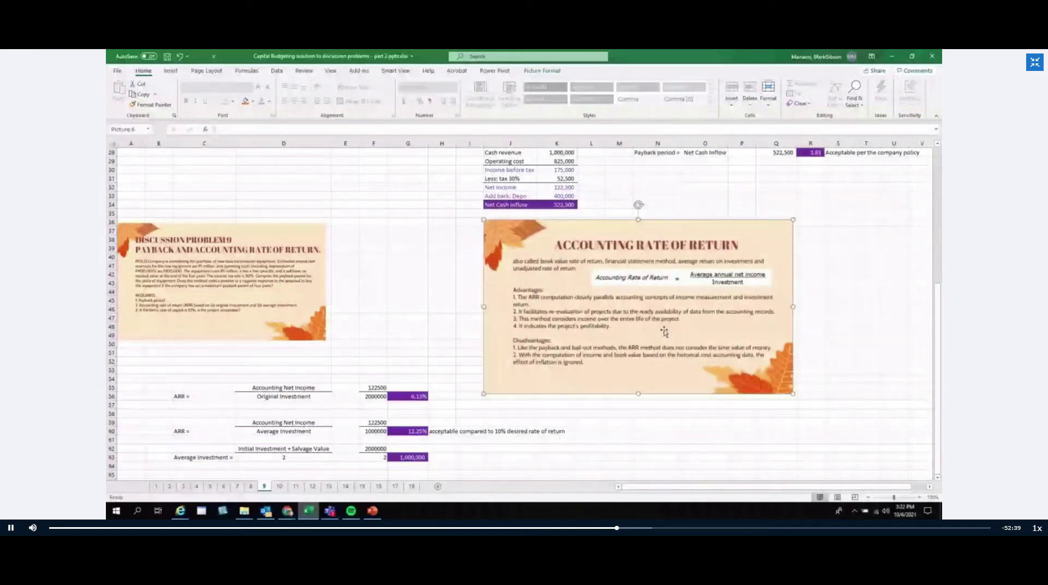
left_click_drag(664, 331, 778, 285)
key("Escape")
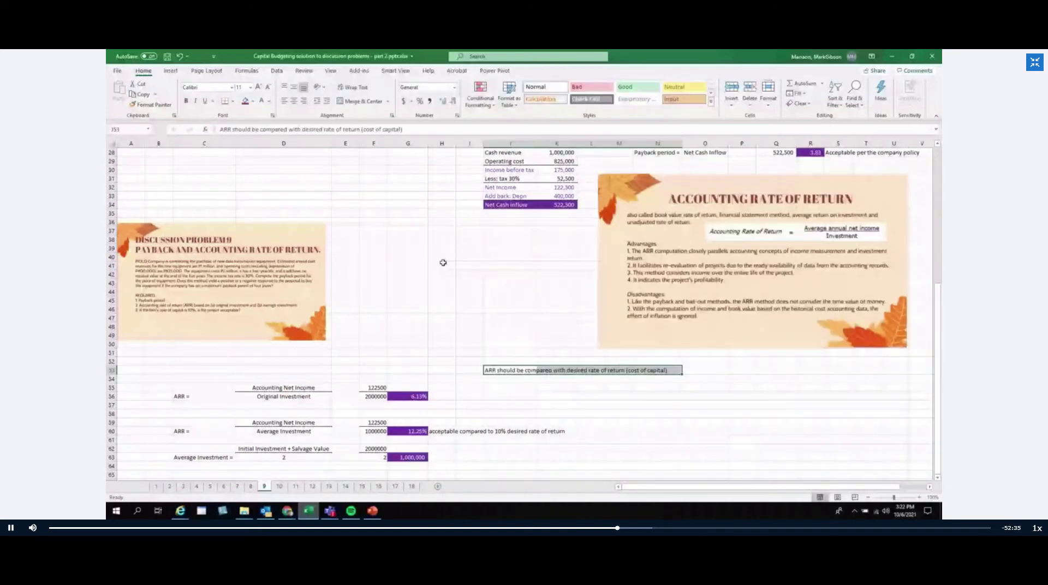
Fill the note comparing ARR with the cost of capital in row 53 with purple, and enlarge the Discussion Problem 9 picture above the ARR computations
key("F4")
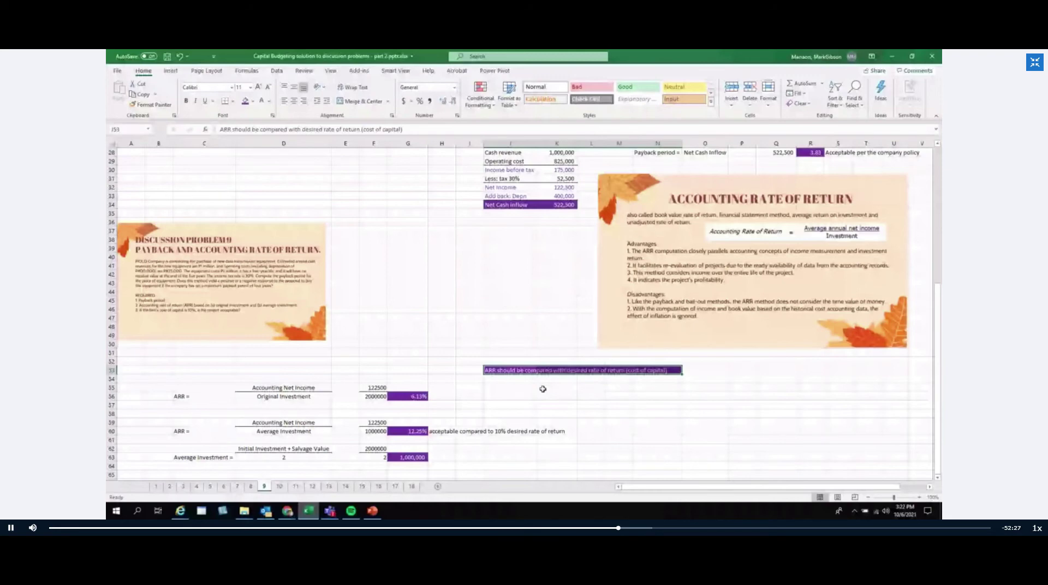
key("ctrl+z")
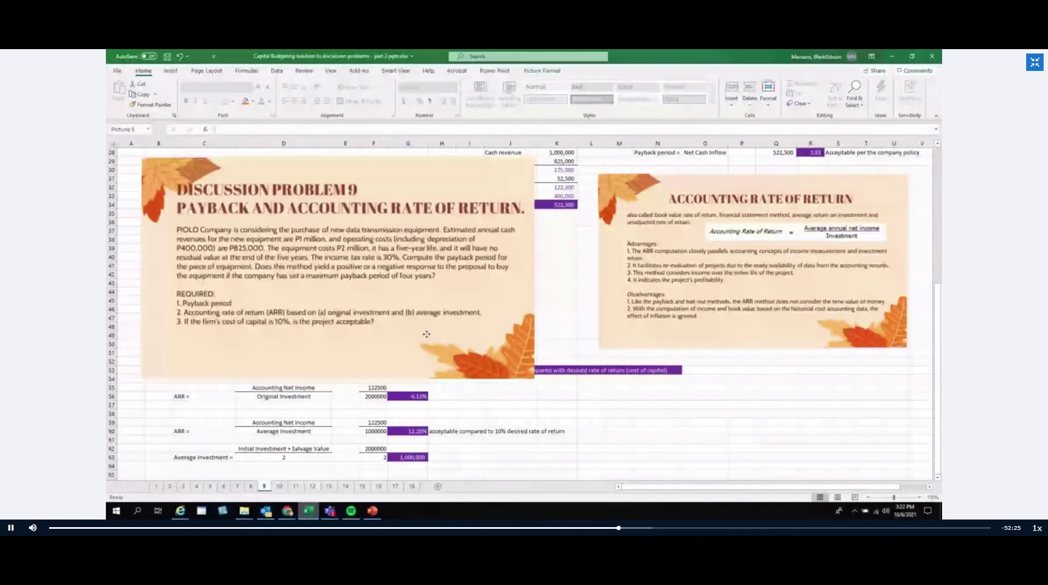
left_click(586, 399)
key("ctrl+z")
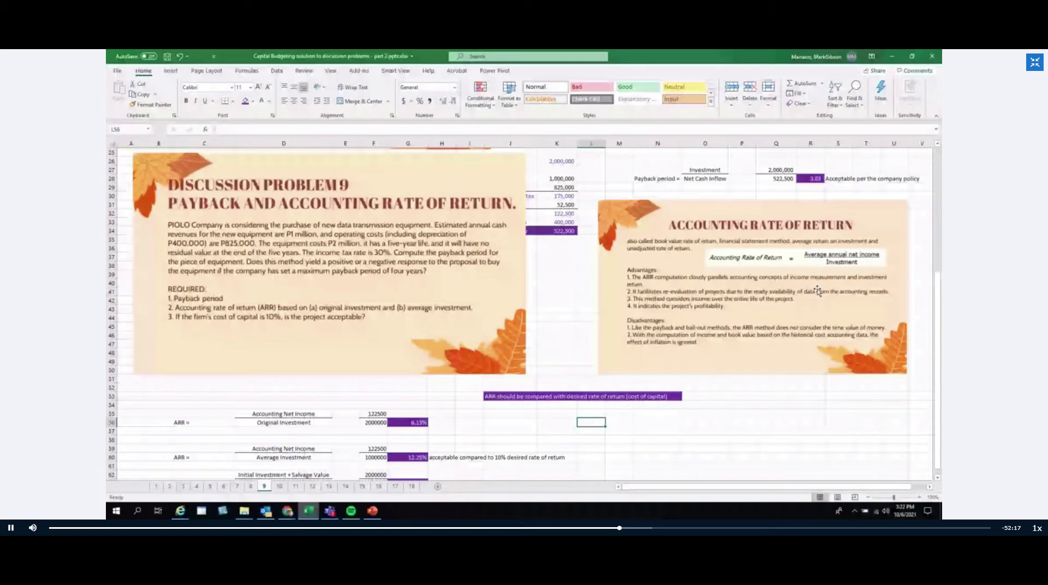
key("ctrl+z")
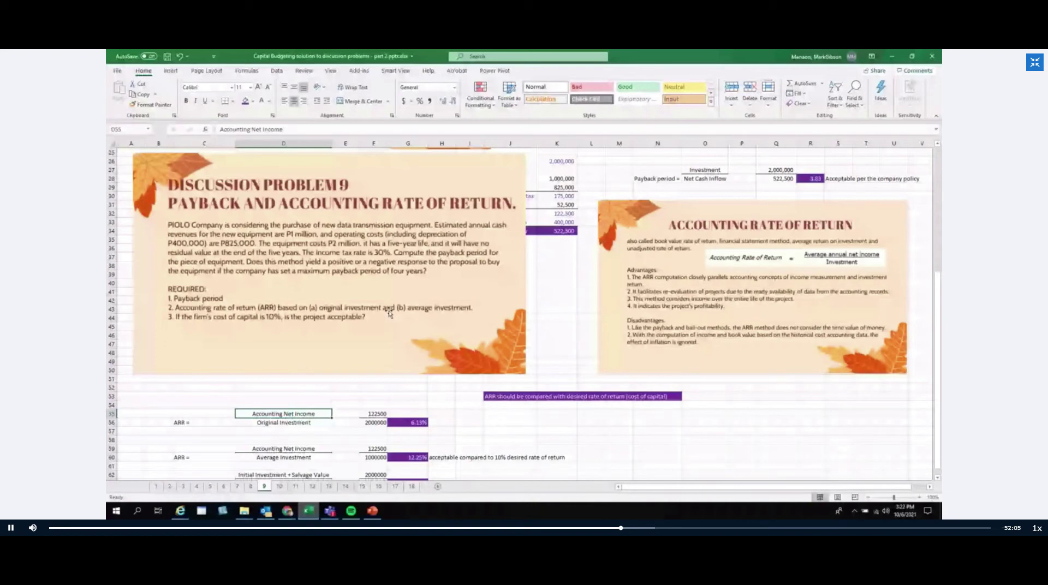
scroll(390, 313, "down", 2)
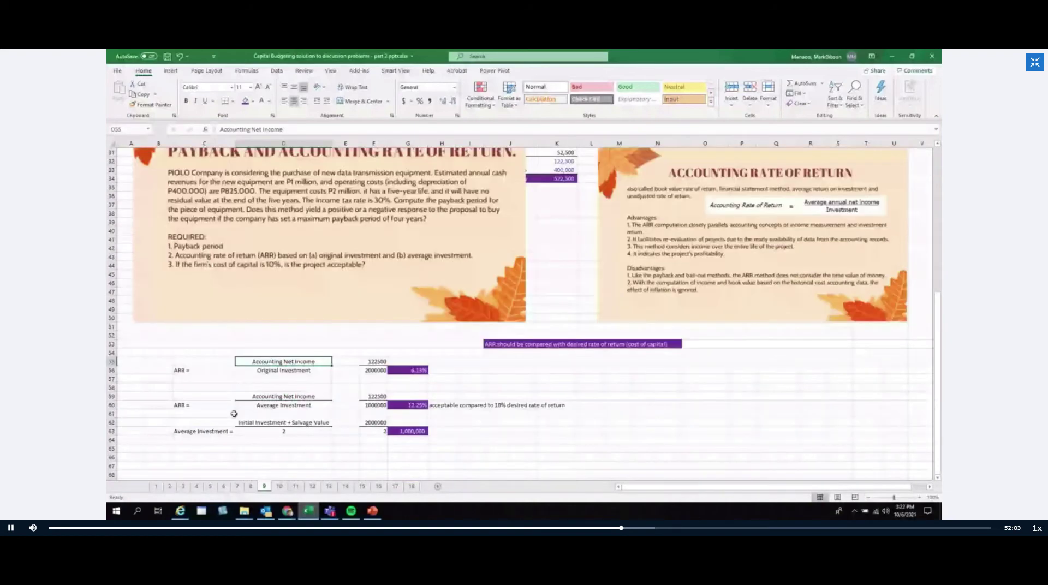
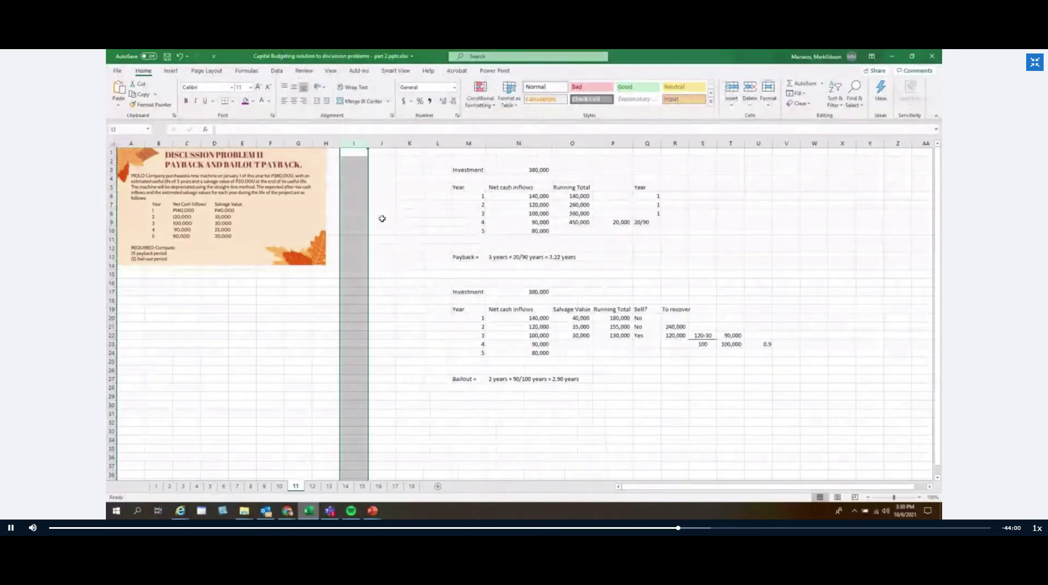
Insert two columns before the computations on sheet 11 and enlarge the Discussion Problem 11 picture to fill the space beside them
key("ctrl+z")
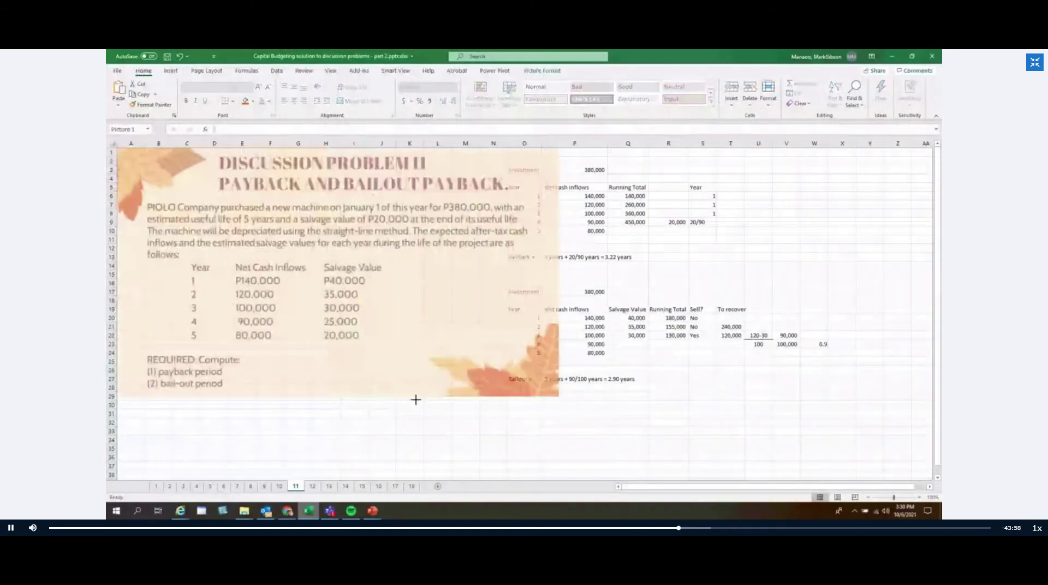
key("ctrl+z")
left_click(476, 432)
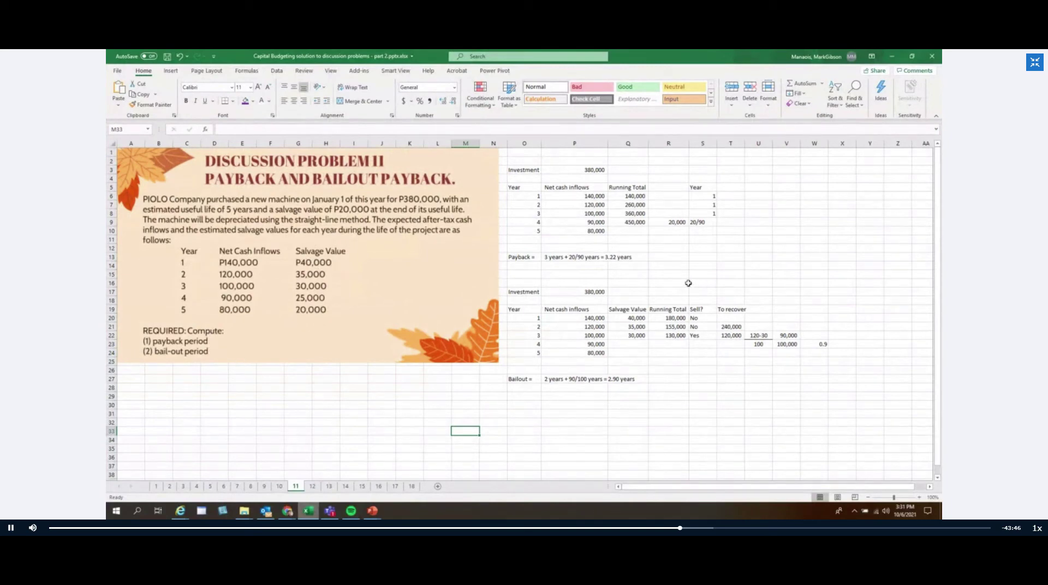
Fill the payback table in O3:S10 with purple and white text, and select the payback result in O13:Q13
left_click_drag(521, 170, 701, 230)
left_click(246, 102)
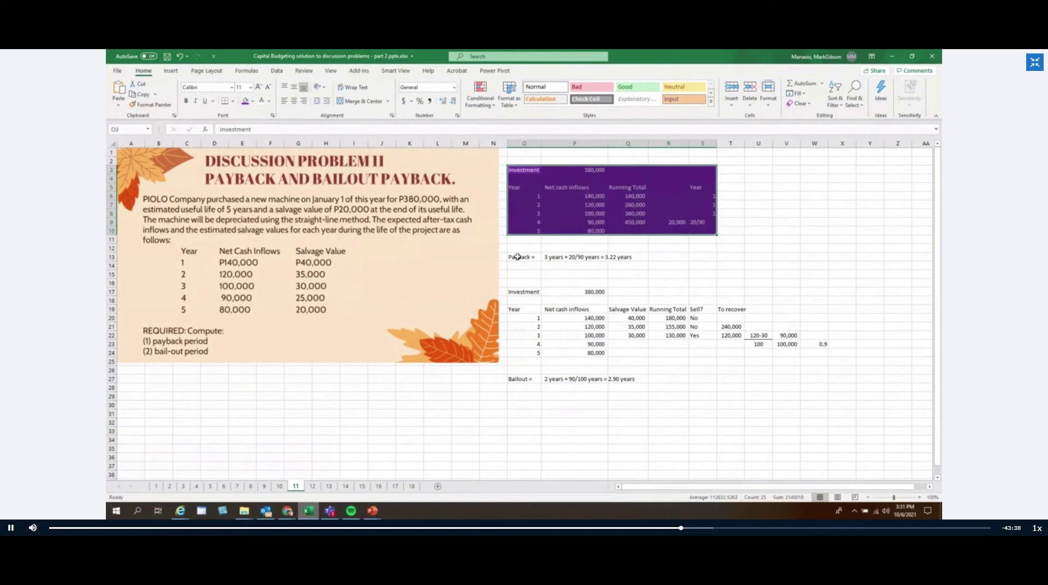
left_click_drag(519, 257, 617, 258)
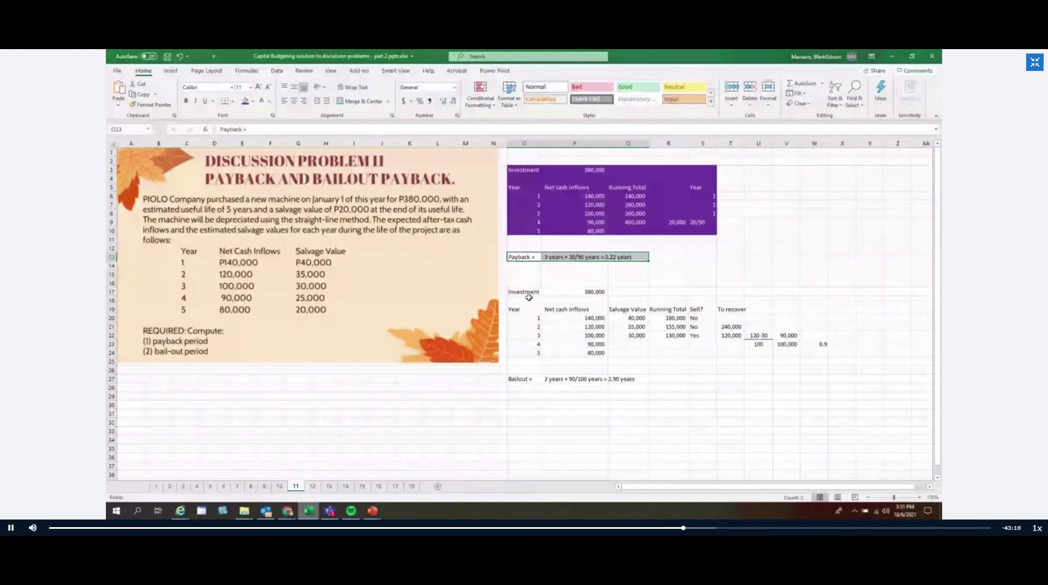
Color the text of the bailout computation's Investment row in O17:P17 purple
left_click_drag(529, 297, 595, 292)
left_click(269, 101)
left_click(261, 111)
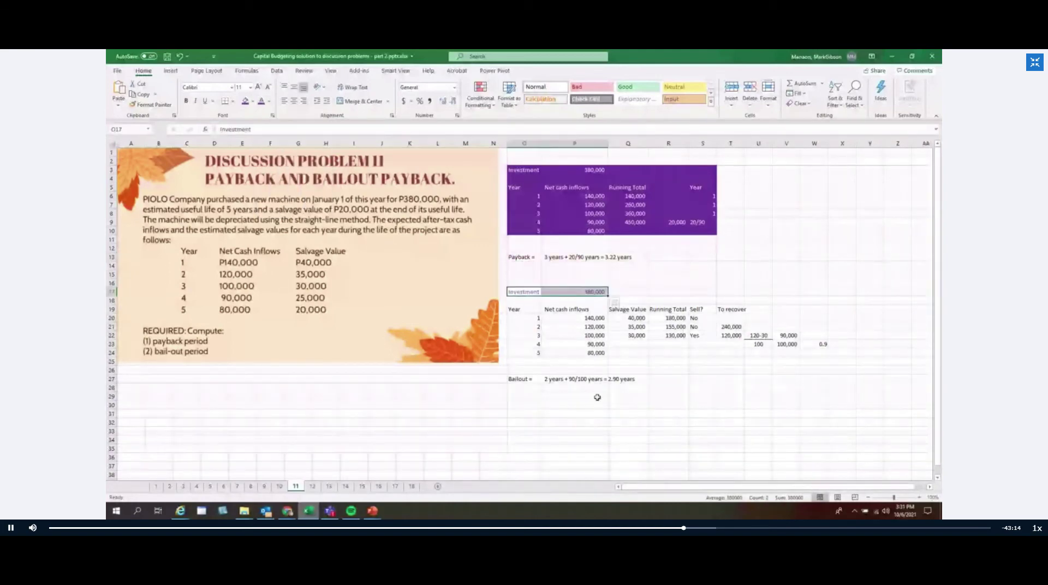
Center the bailout table's Year and Net cash inflows columns in O19:P24 and color their text purple
left_click_drag(525, 309, 525, 352)
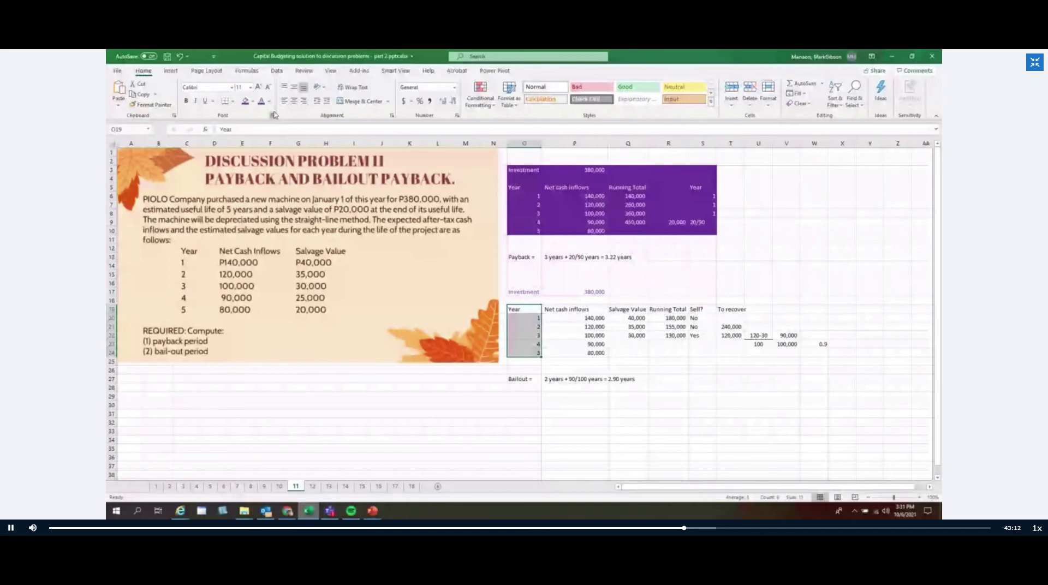
left_click(294, 101)
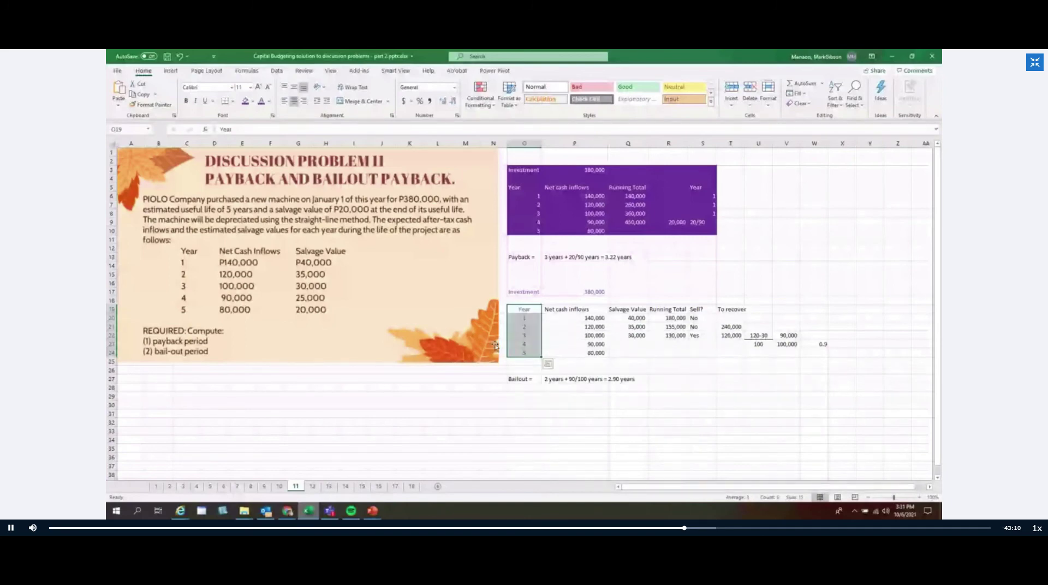
left_click(580, 325)
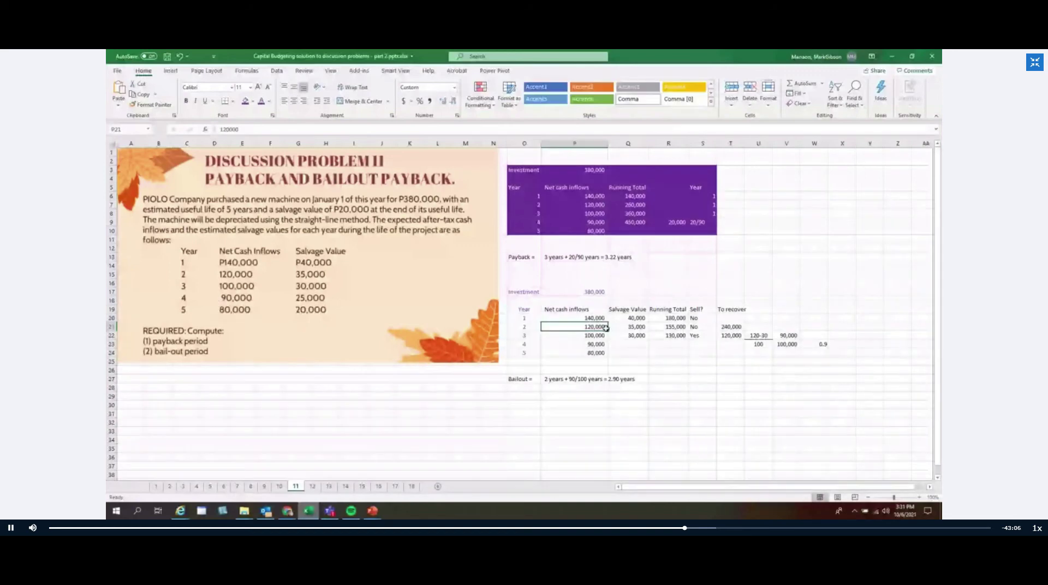
left_click_drag(574, 309, 574, 353)
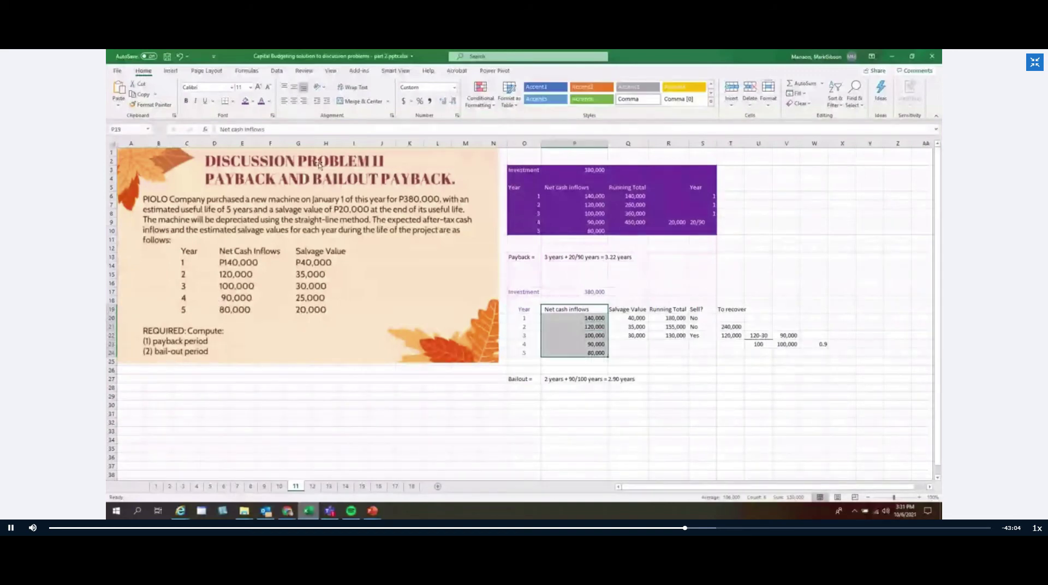
left_click(293, 101)
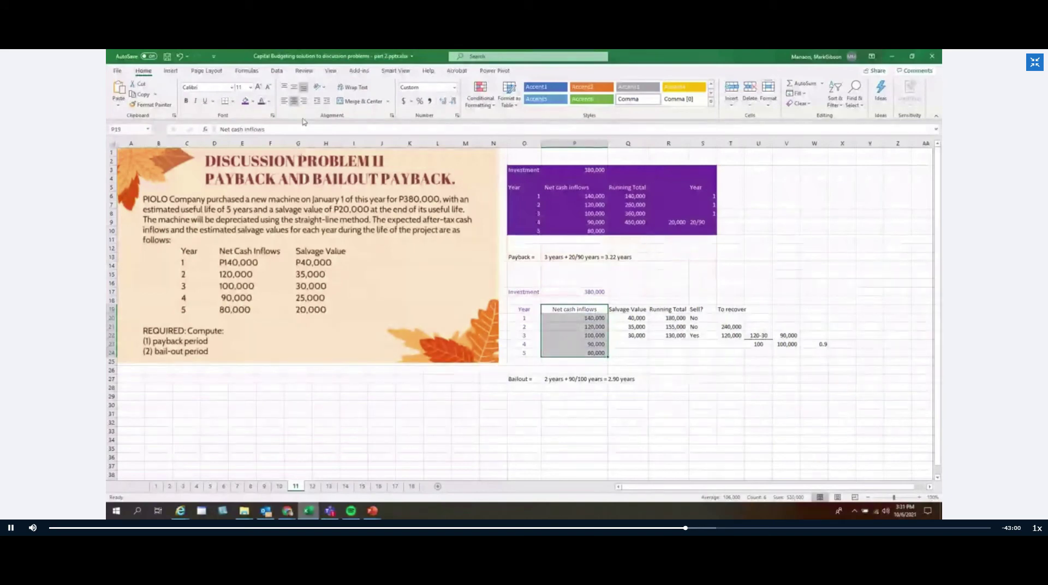
left_click(730, 404)
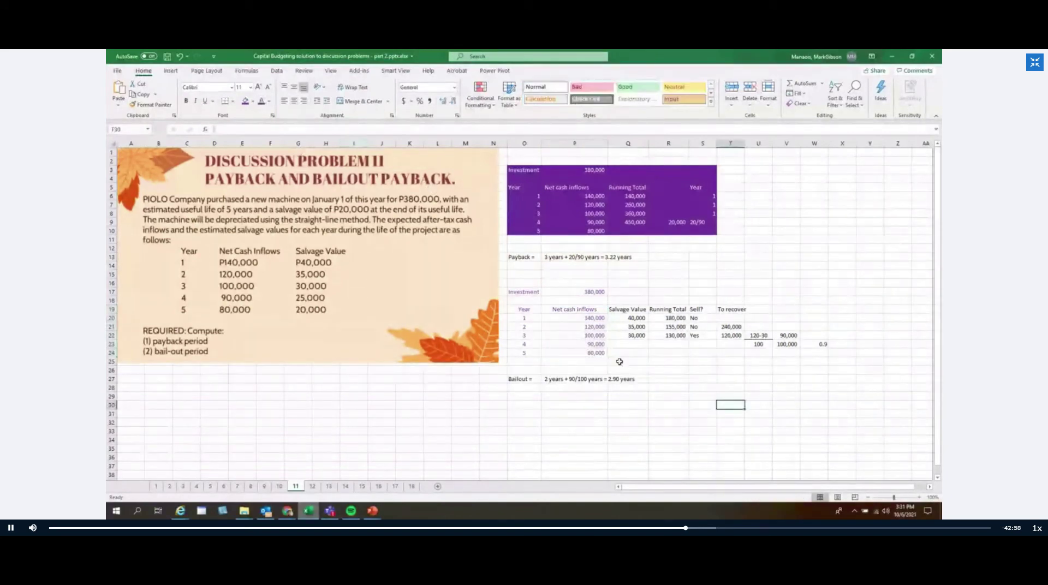
left_click(615, 318)
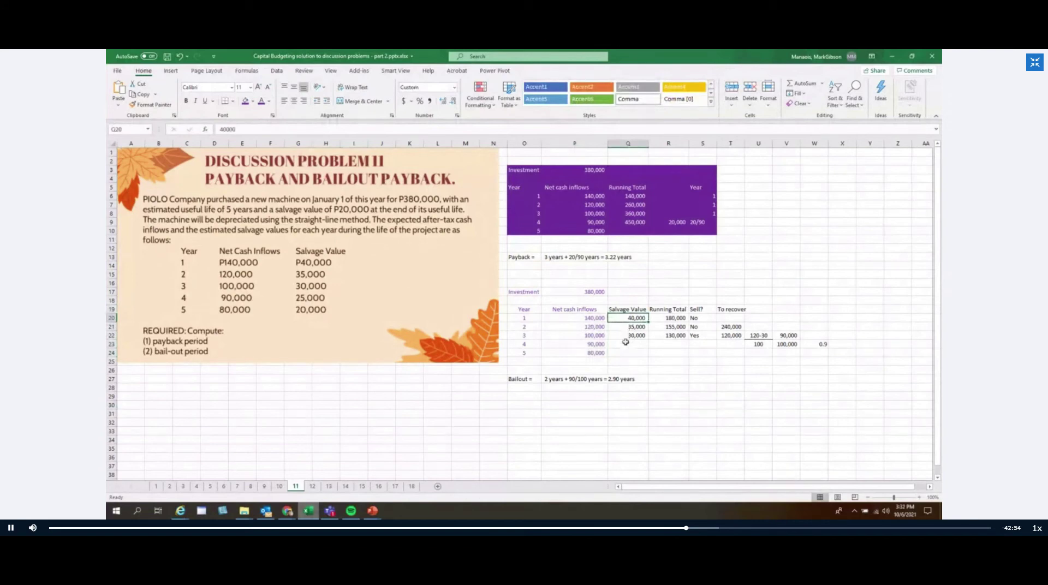
Enter the salvage values 25,000 and 20,000 for years 4 and 5 in Q23:Q24 of the bailout table
left_click(625, 343)
type("25000")
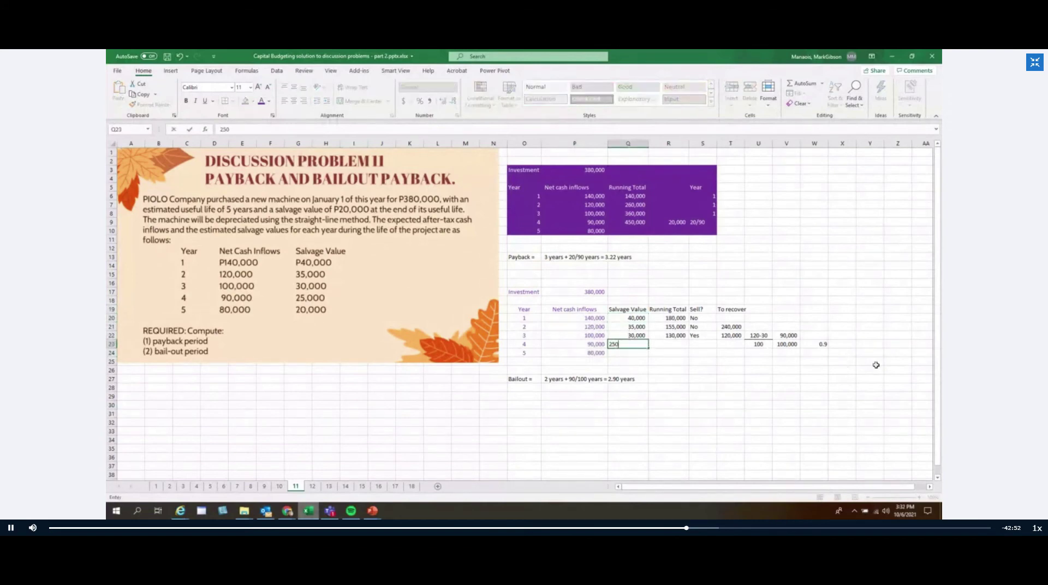
key("Return")
type("20,000")
key("Return")
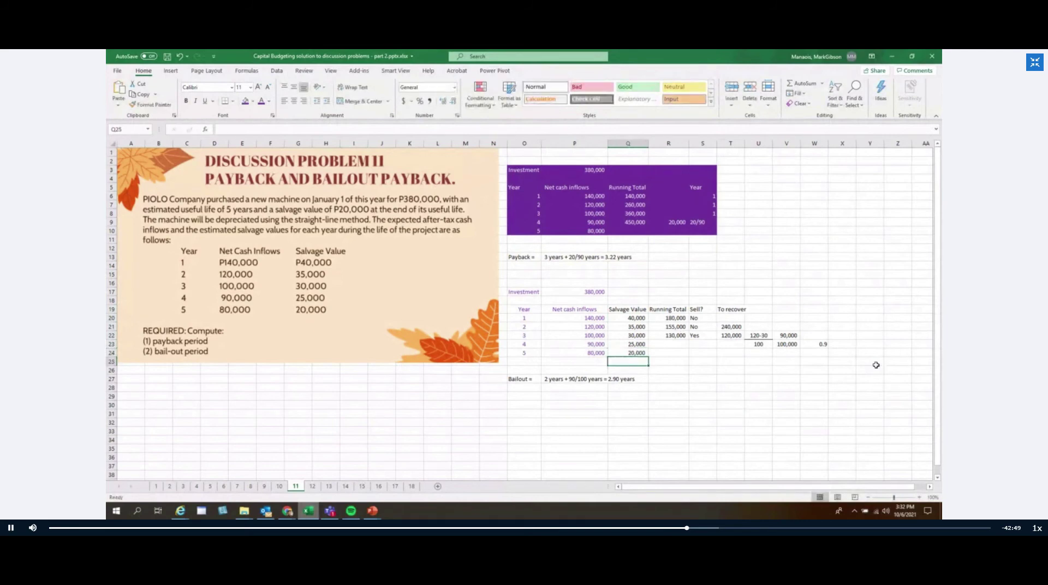
Examine the bailout table's Running Total formulas for years 1 and 2 and the year 1 Sell? answer
left_click(678, 318)
type("=P20+Q20")
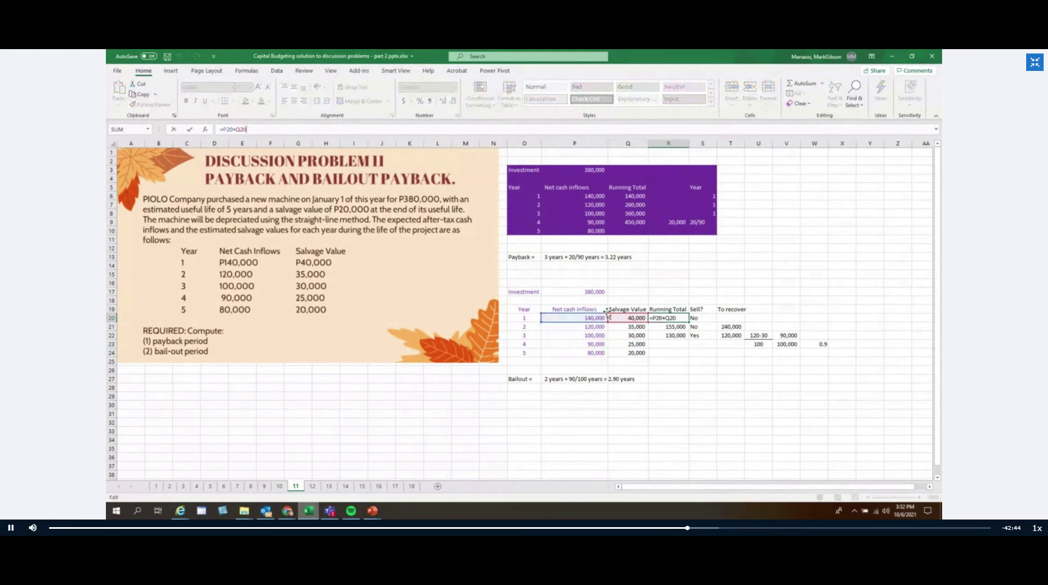
left_click(670, 352)
left_click(678, 320)
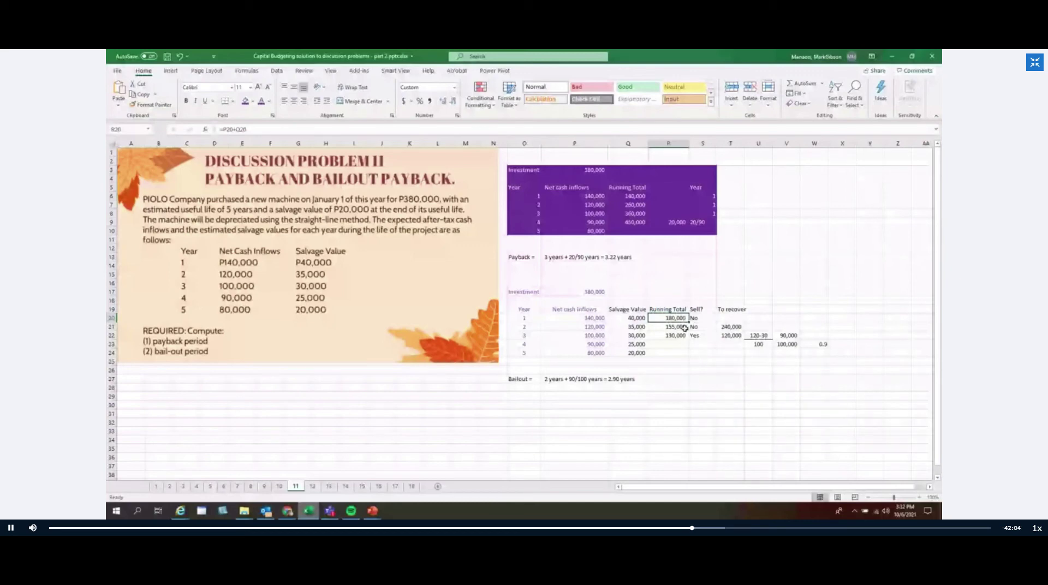
left_click(703, 320)
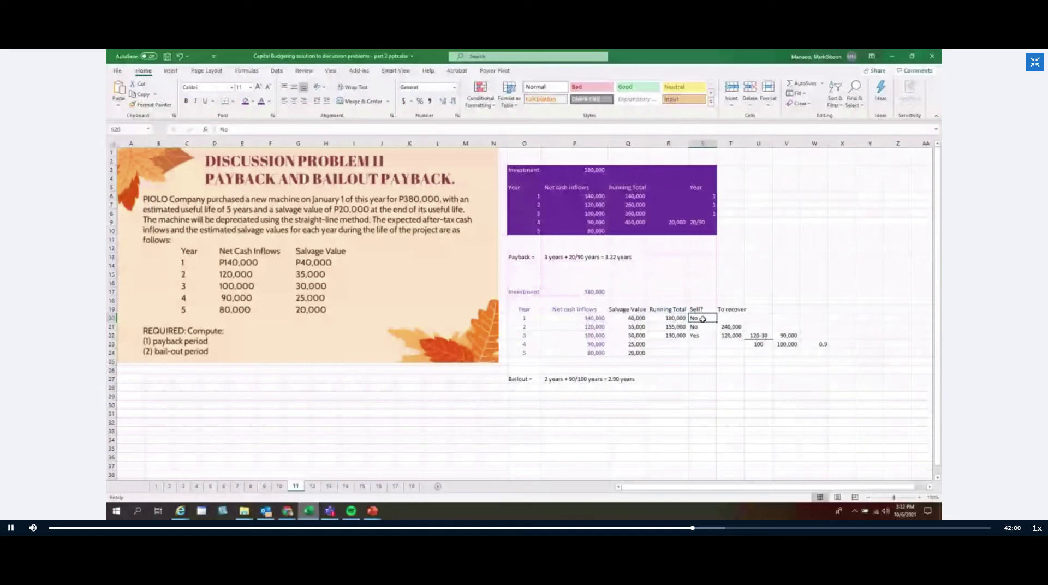
double_click(669, 327)
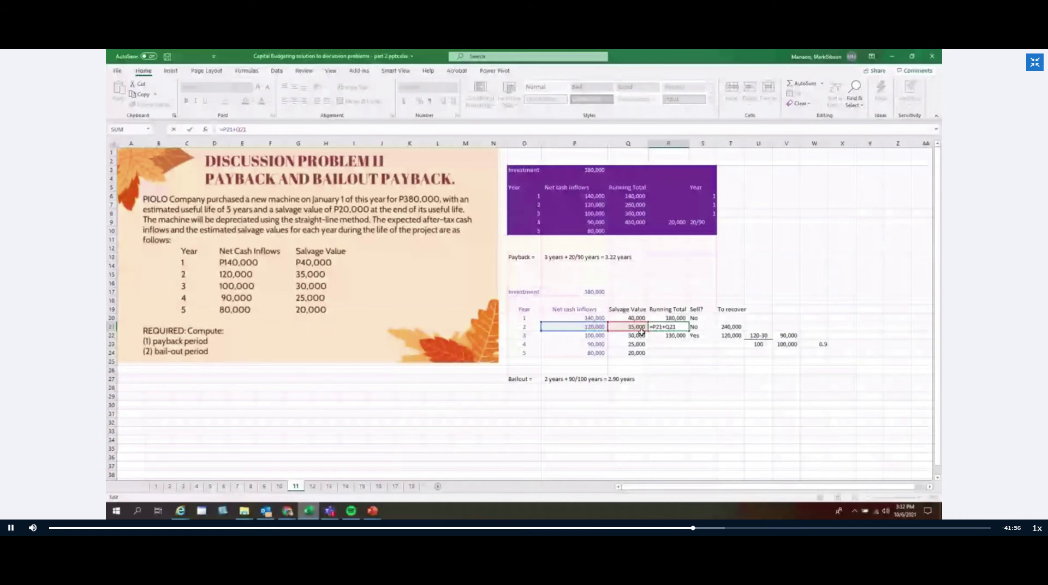
key("Escape")
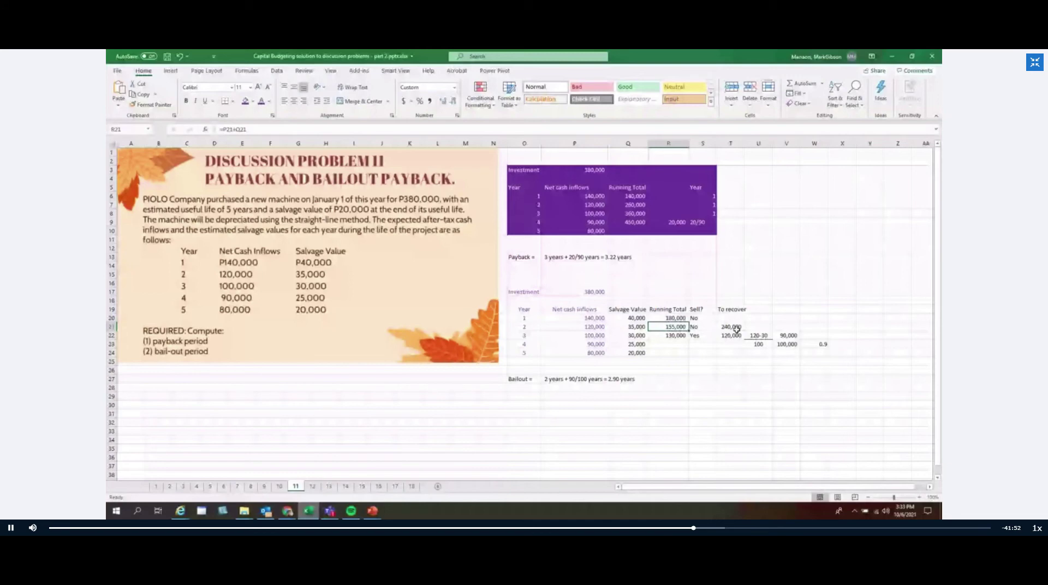
Examine the To recover formulas for years 2 and 3 in T21:T22 alongside the year 3 salvage value
key("Down")
key("Down")
key("Down")
key("Down")
key("Right")
key("Right")
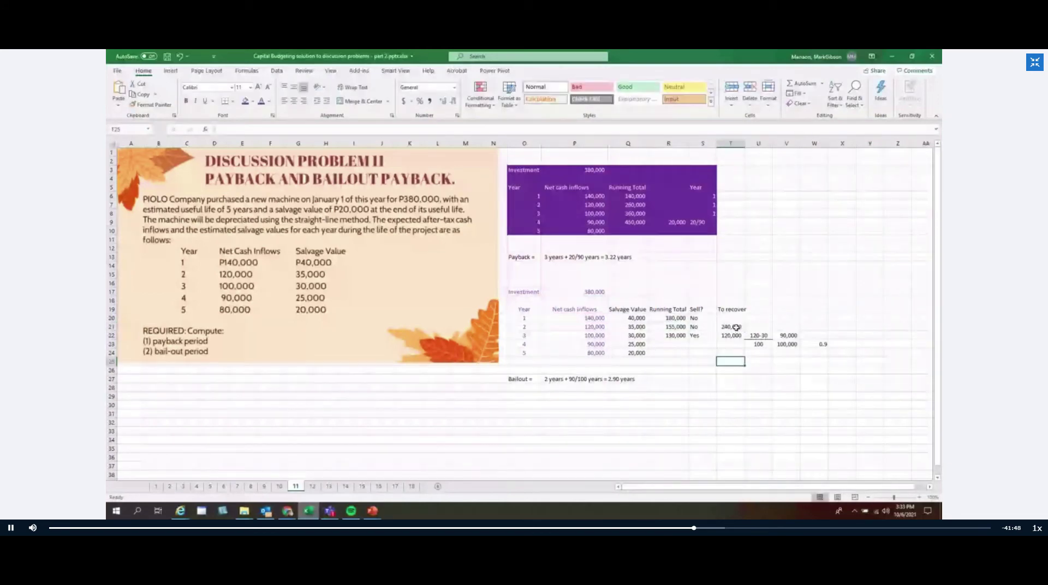
left_click(736, 327)
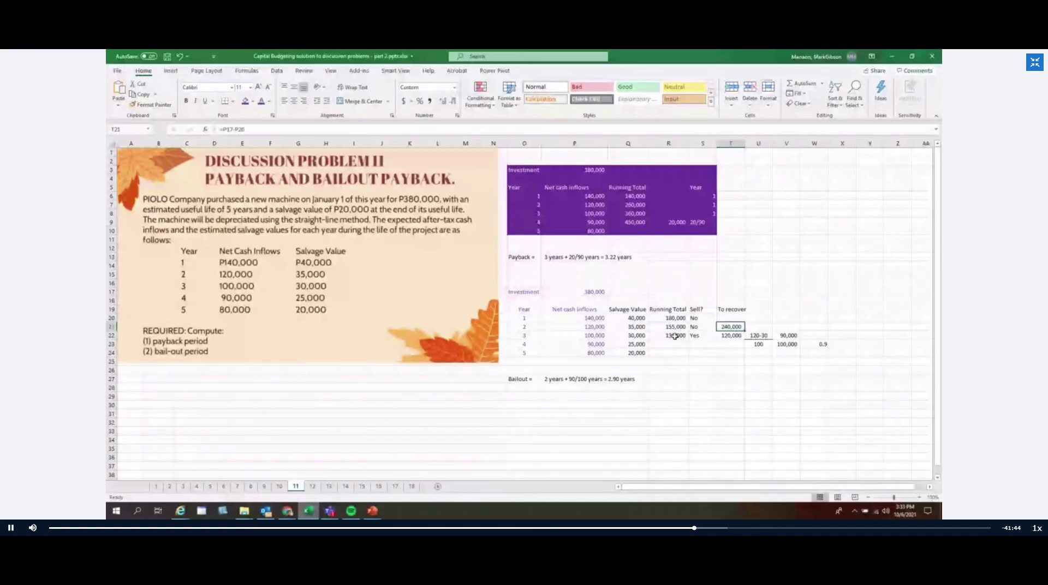
left_click(626, 336)
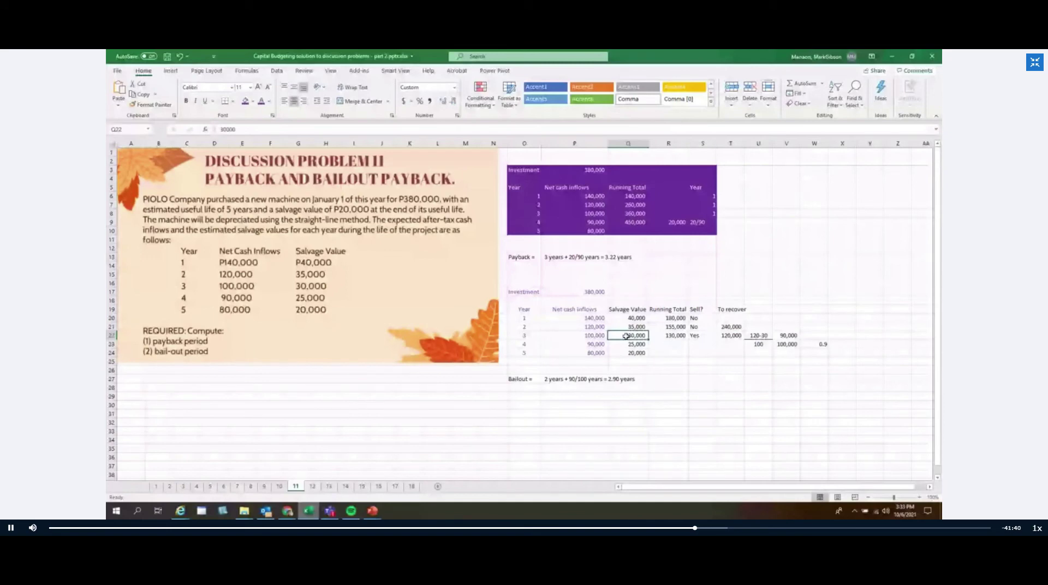
left_click(731, 334)
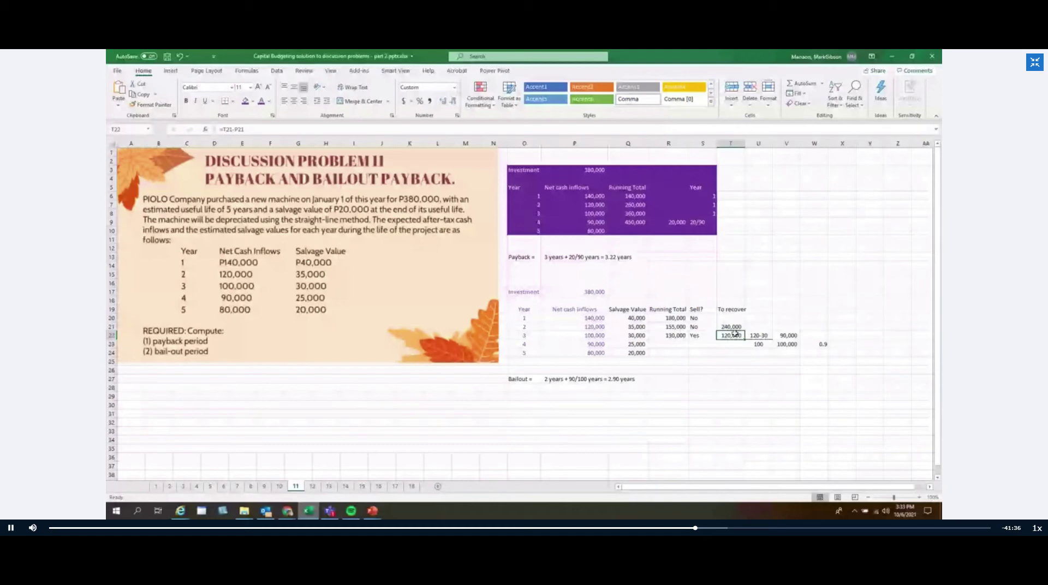
double_click(734, 334)
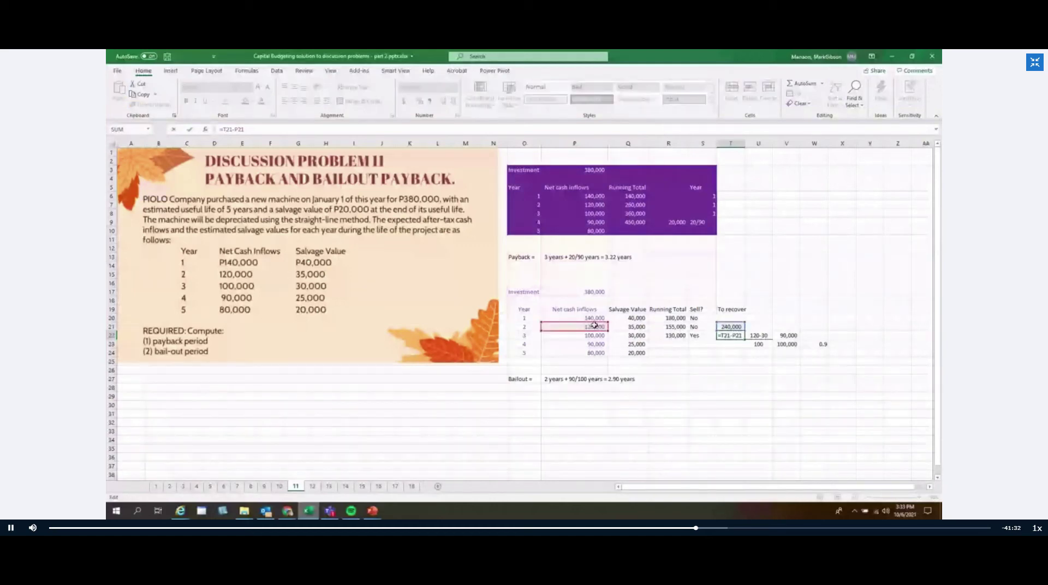
Fill the year 1 To recover cell T20 with the investment amount using =P17
left_click(731, 318)
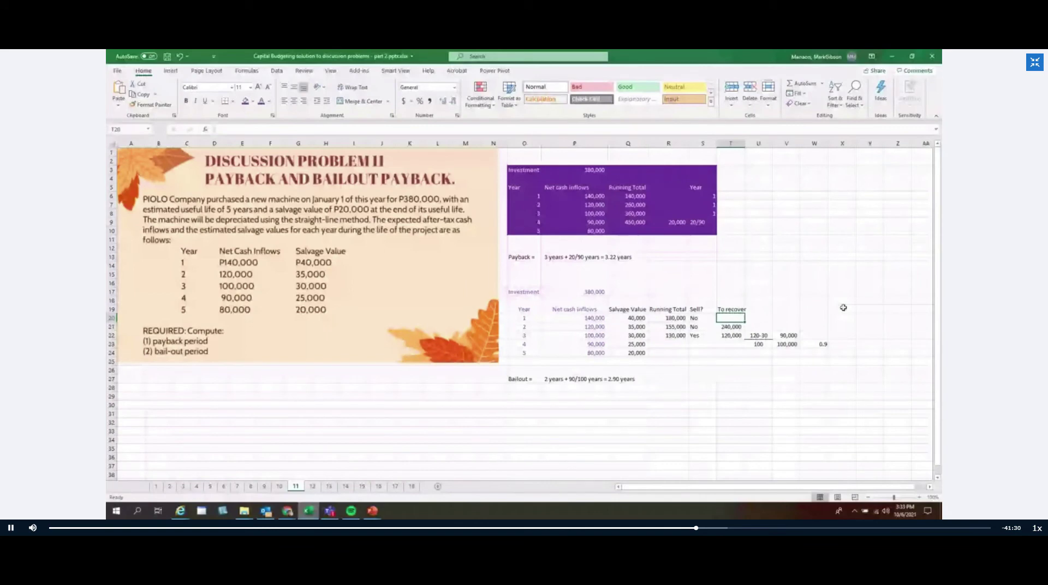
type("=P17")
key("Return")
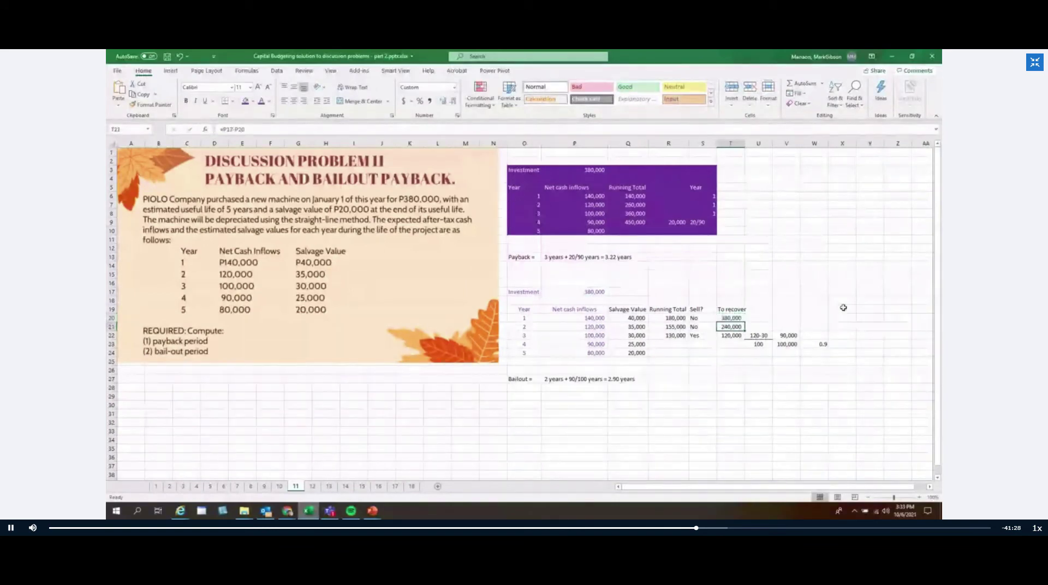
Trace the year 1 running total back to its cash inflow and salvage value columns and color the text of R20 purple
left_click(675, 317)
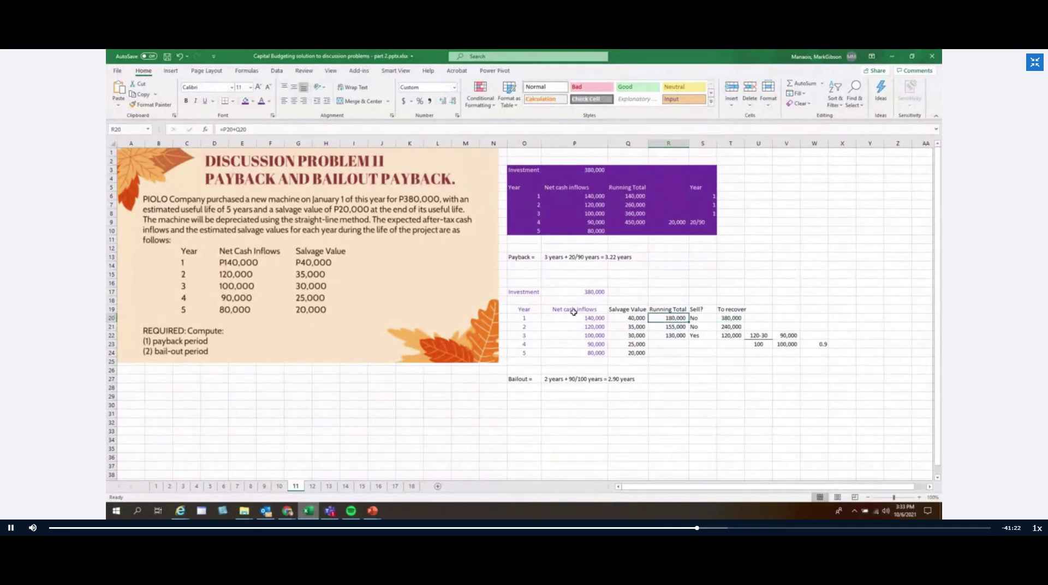
left_click_drag(579, 309, 579, 321)
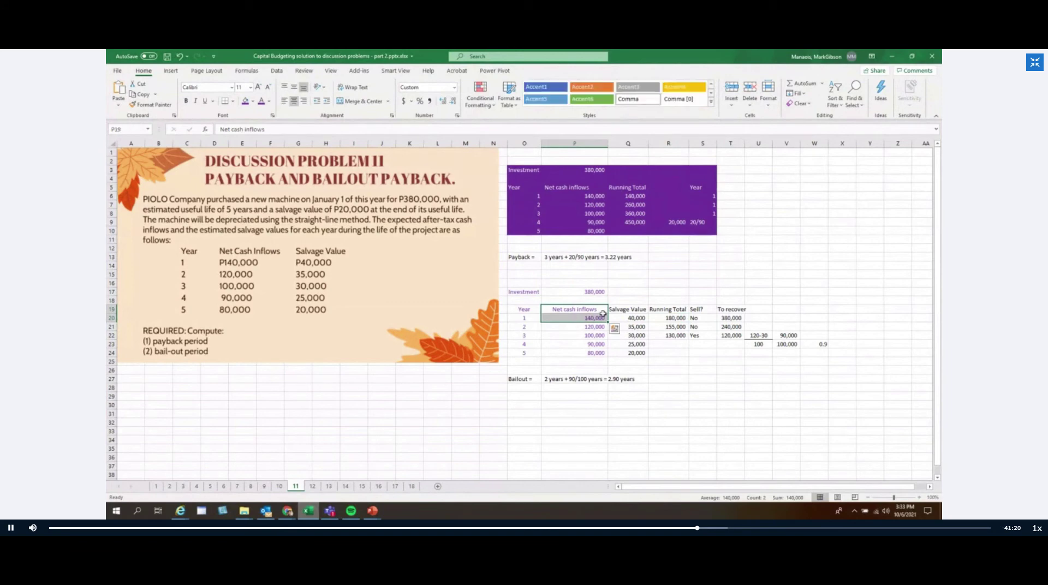
left_click(624, 310)
left_click(675, 319)
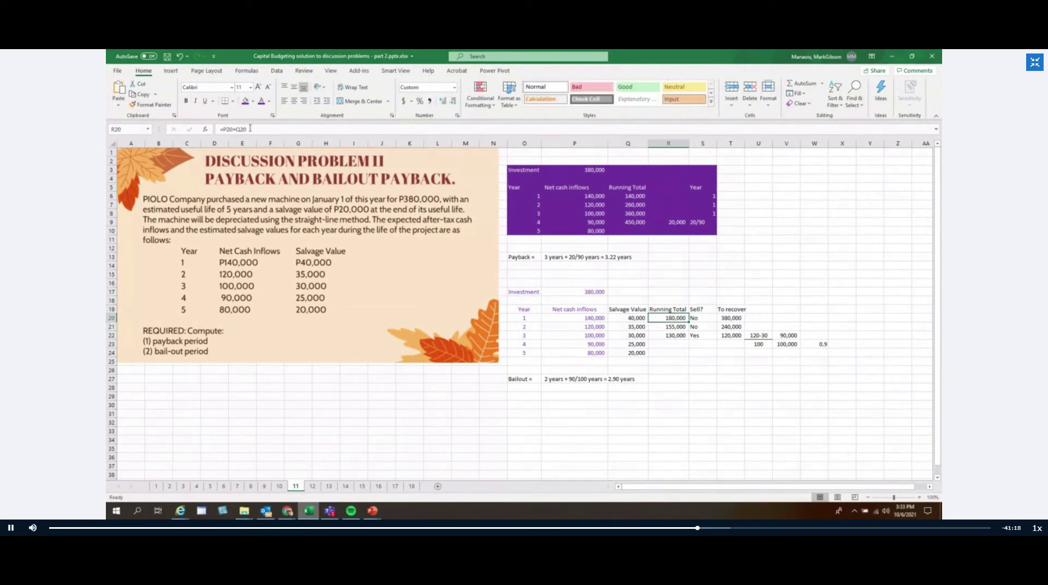
left_click(262, 103)
left_click(695, 393)
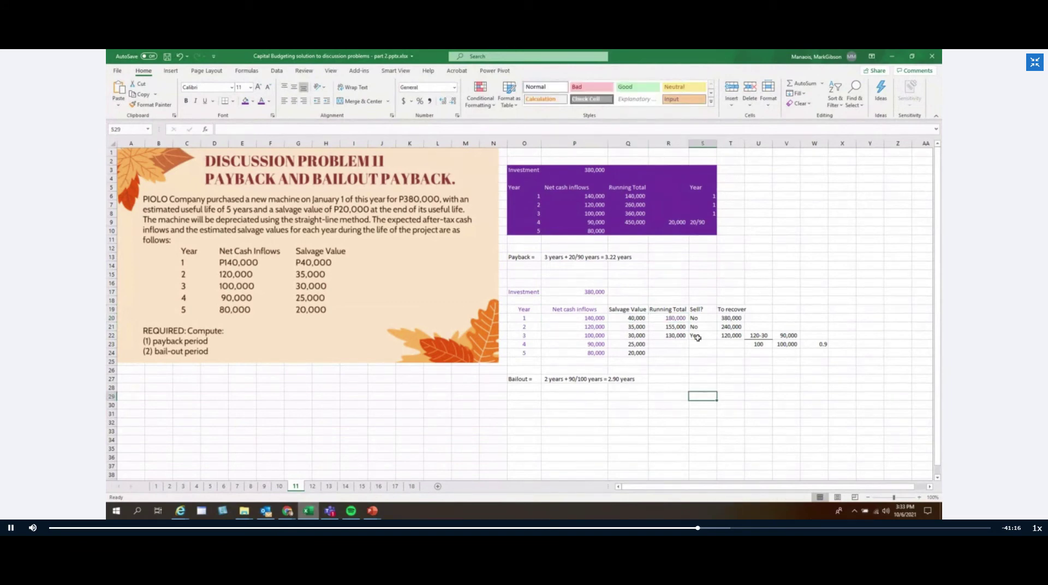
Move the Sell? column to X19:X22 and shift the To recover computation over to start in column S
left_click_drag(703, 309, 776, 350)
left_click(706, 141)
left_click(770, 380)
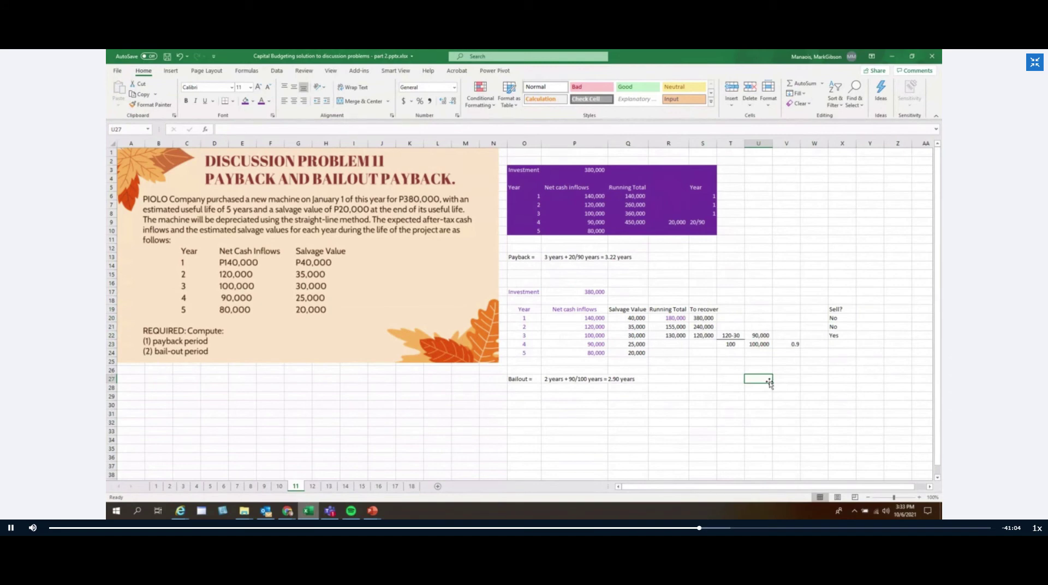
Widen the To recover column S slightly and color the year 1 Sell? answer in X20 purple
left_click(674, 319)
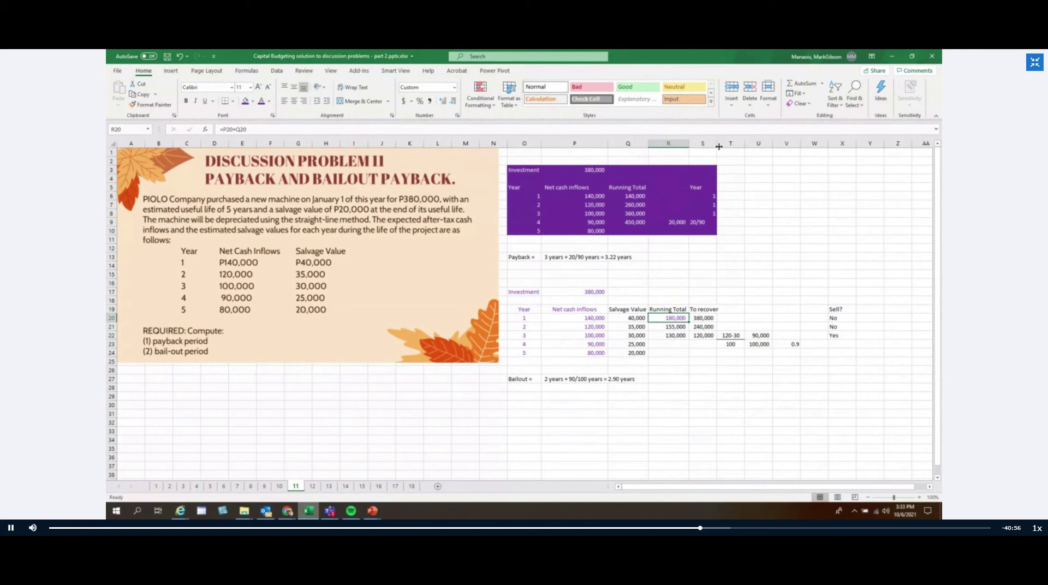
left_click_drag(719, 146, 722, 147)
left_click(712, 320)
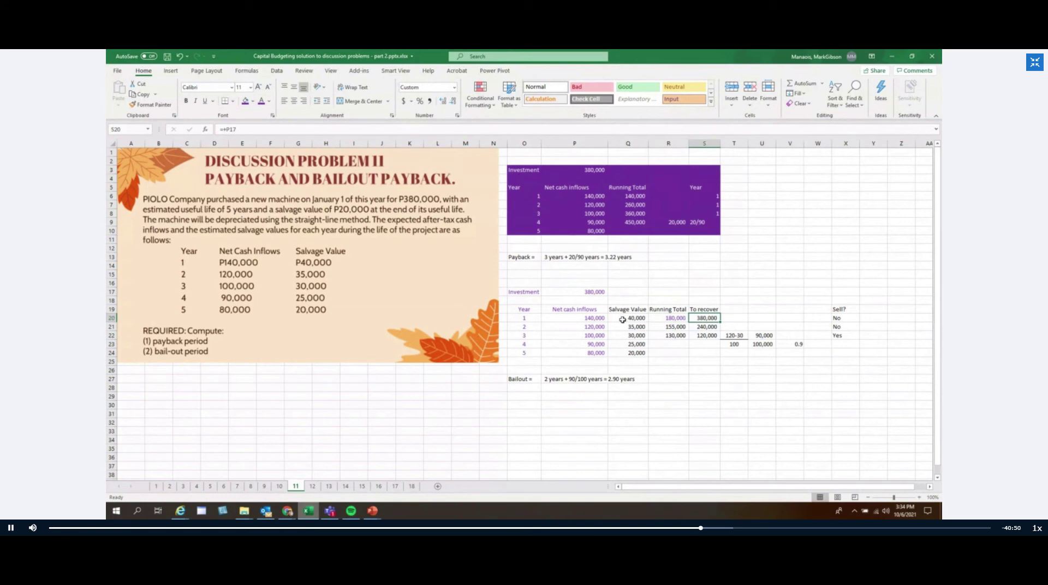
left_click(684, 319)
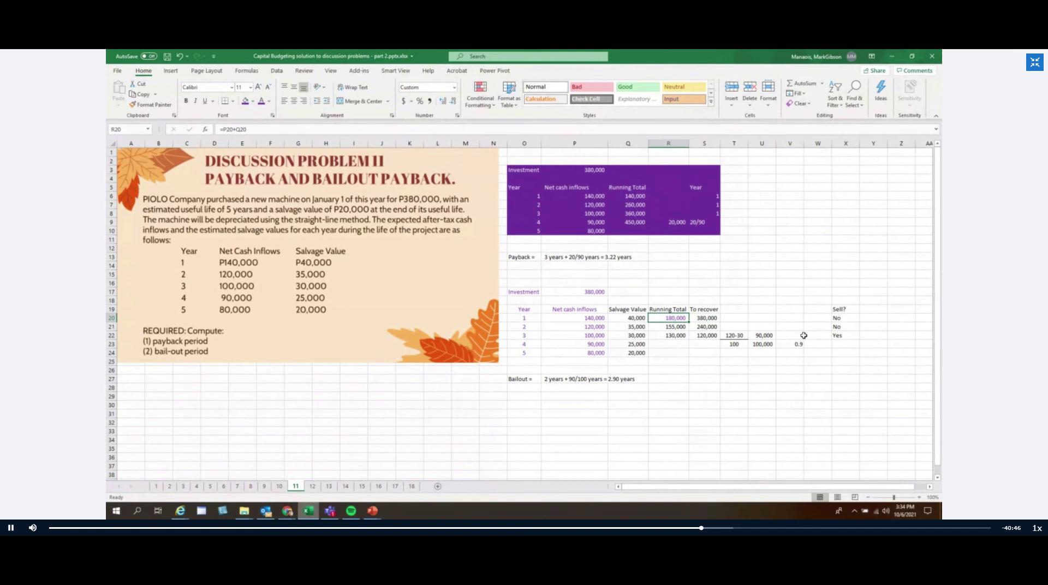
left_click(846, 319)
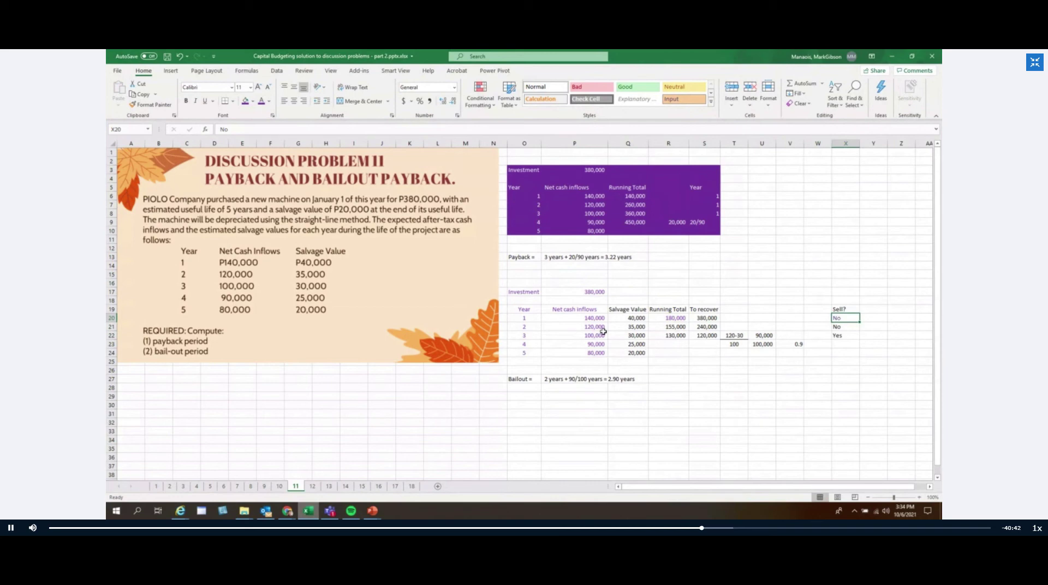
Compare the year 2 running total in R21 with the To recover amount in S21 and inspect the formula behind S21
left_click(657, 326)
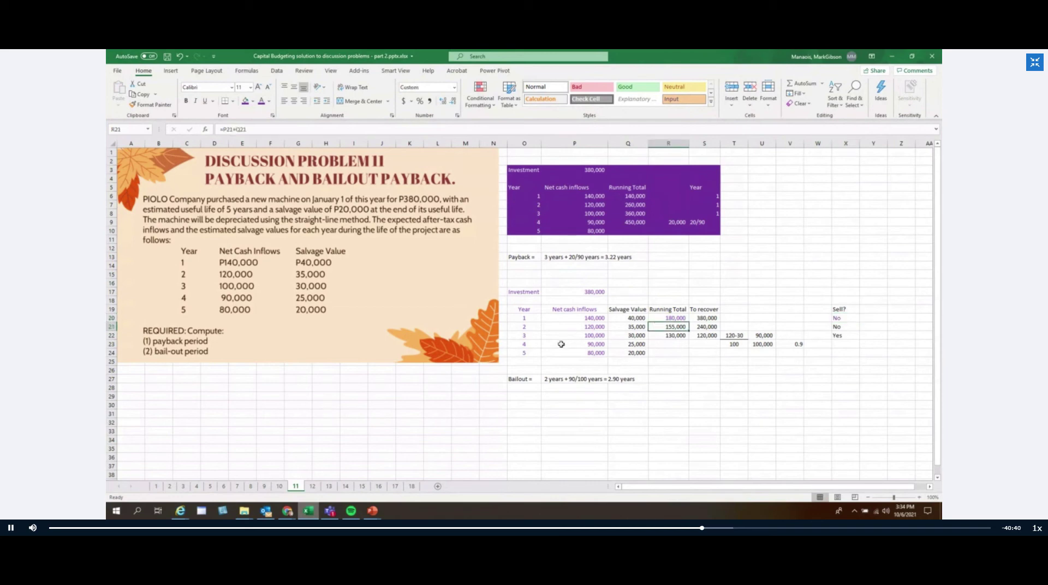
left_click(711, 326)
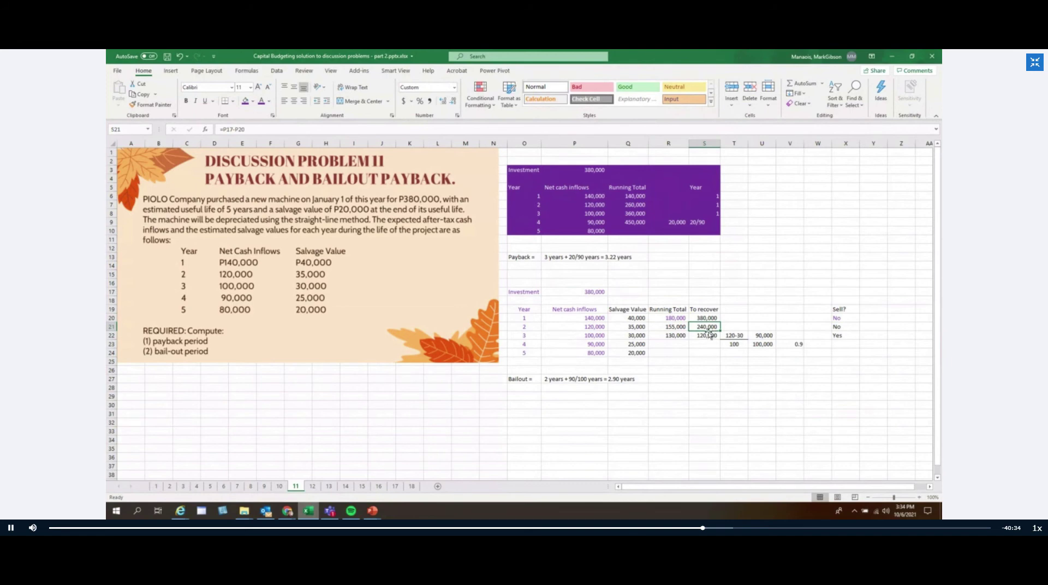
double_click(695, 327)
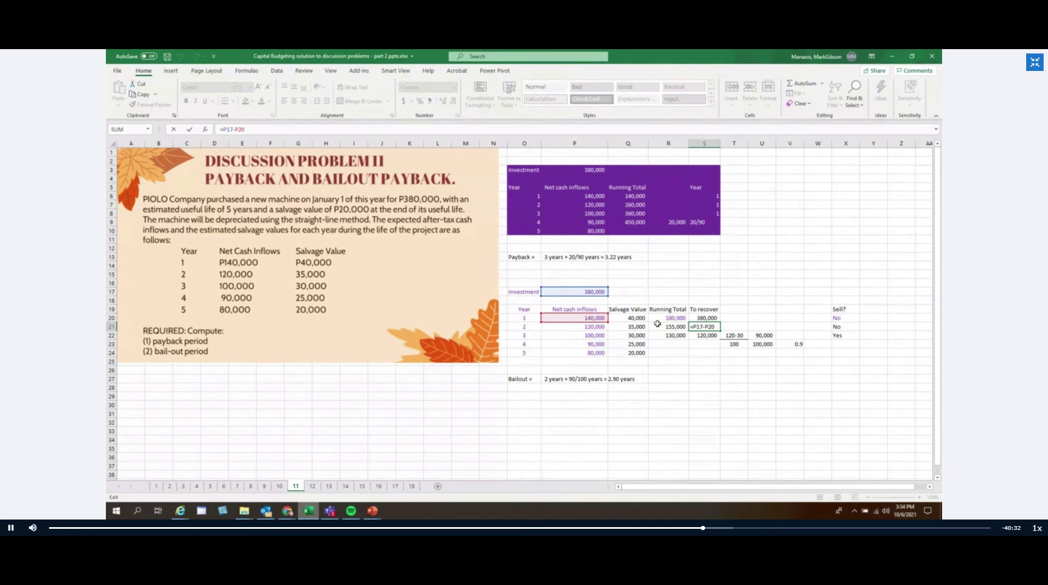
left_click(718, 360)
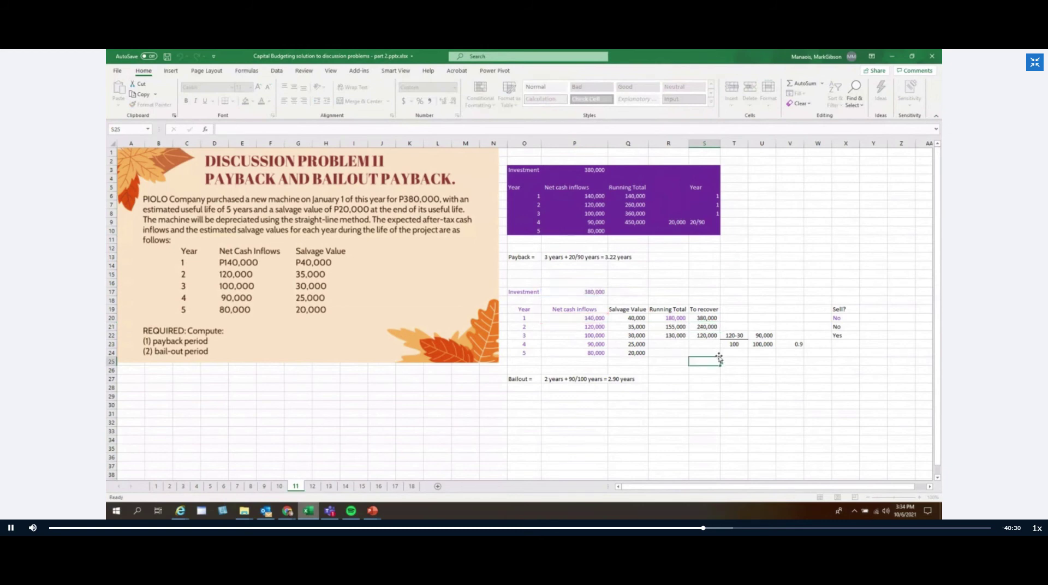
left_click(712, 328)
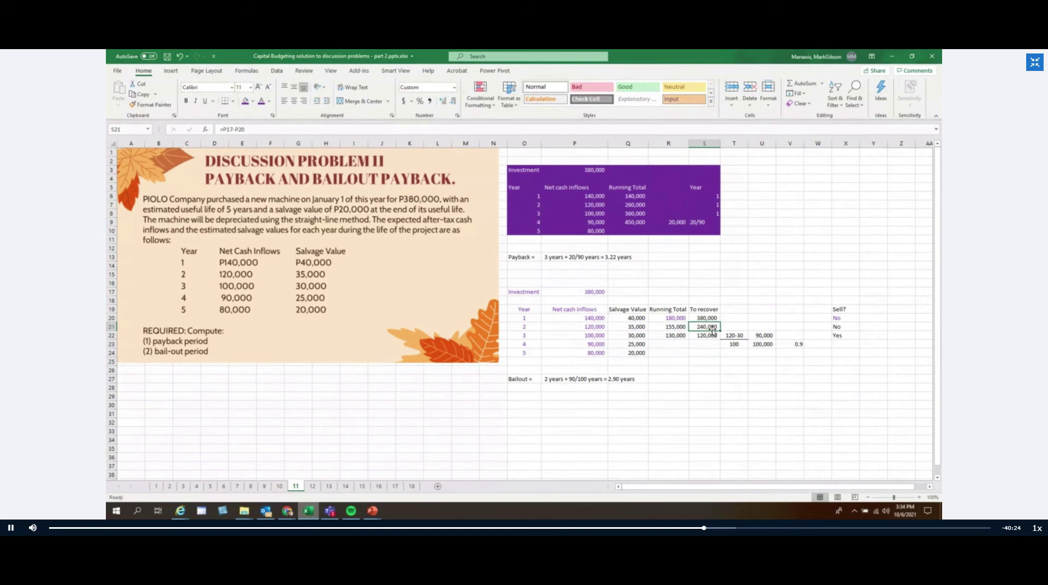
left_click(678, 330)
left_click(706, 329)
Color the text of the year 2 Sell? answer in X21 purple, undoing the mistaken cell fill
left_click(845, 327)
left_click(244, 101)
key("ctrl+z")
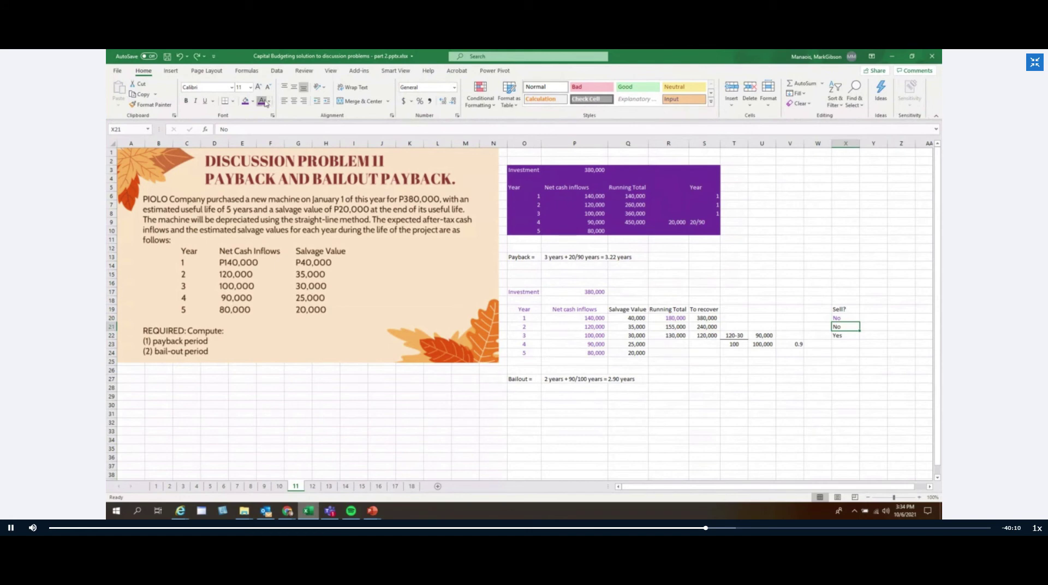
left_click(676, 397)
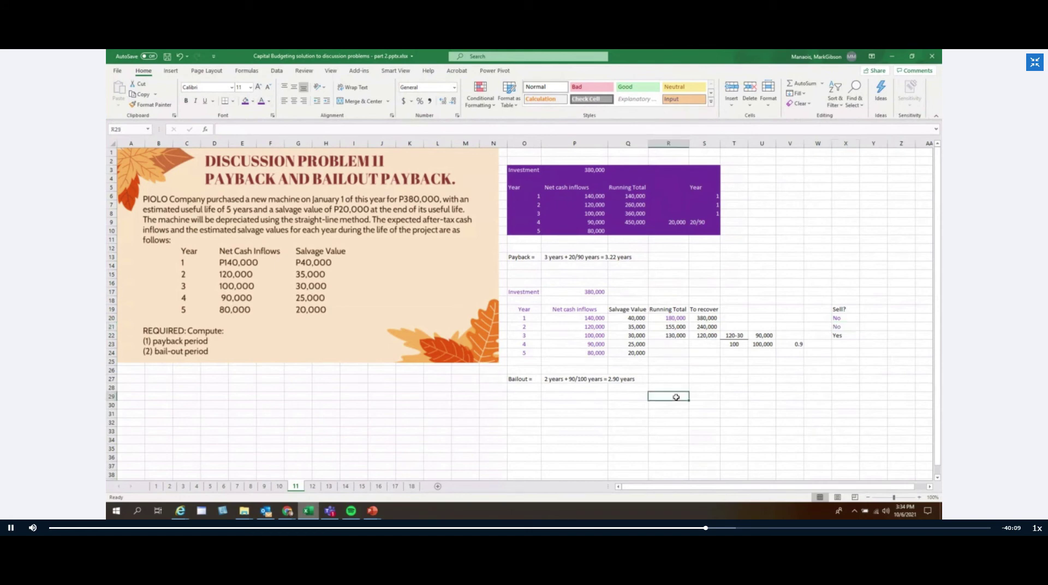
Compare year 3's running total with its To recover amount and color the Sell? answer in X22 purple
left_click(677, 337)
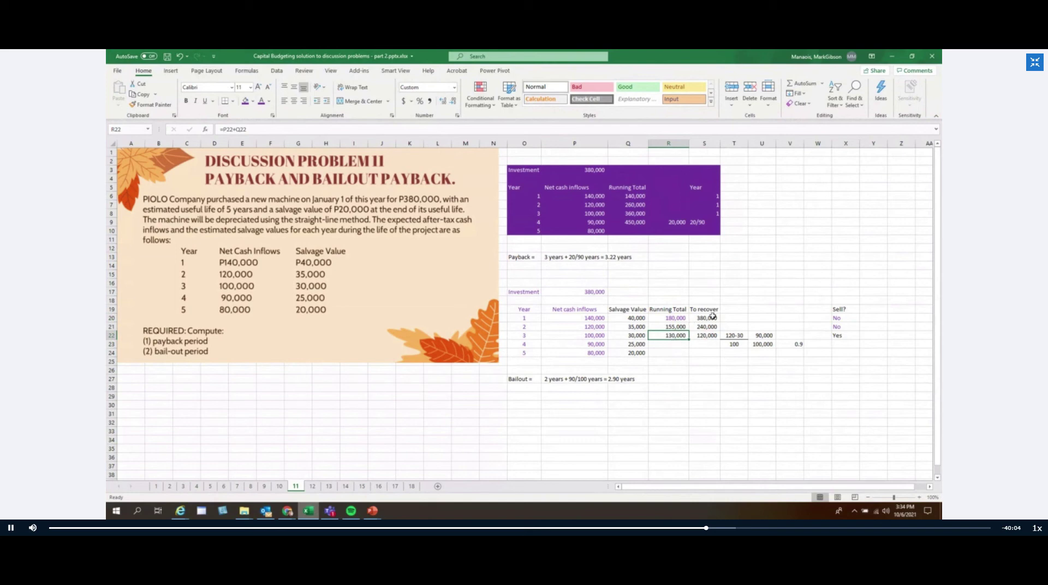
left_click(711, 335)
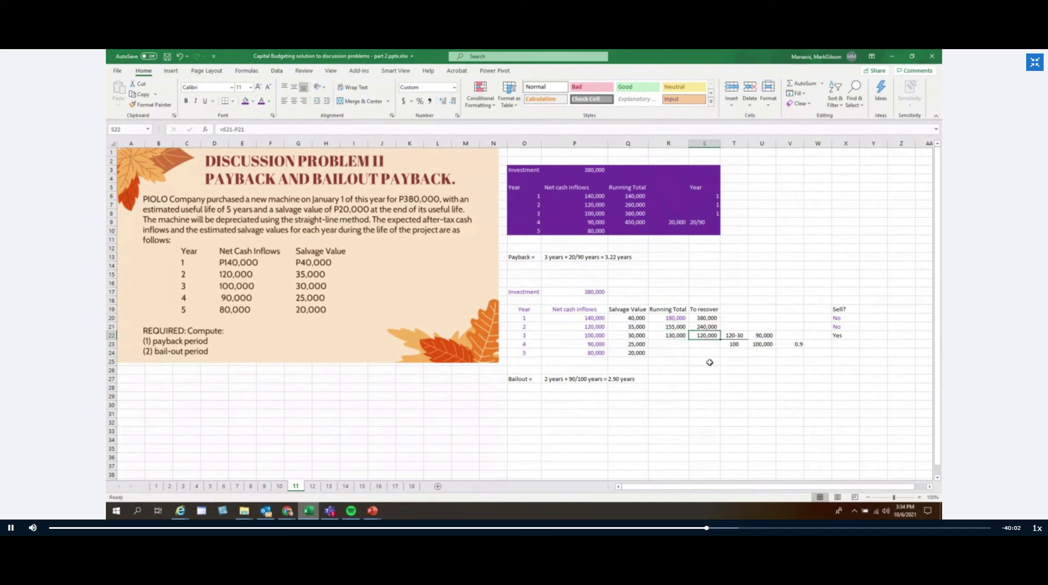
left_click(838, 336)
left_click(262, 101)
left_click(762, 404)
Inspect the formulas behind the bailout fraction in T22, U22, U23 and V23 beside the year 3 row
left_click(737, 336)
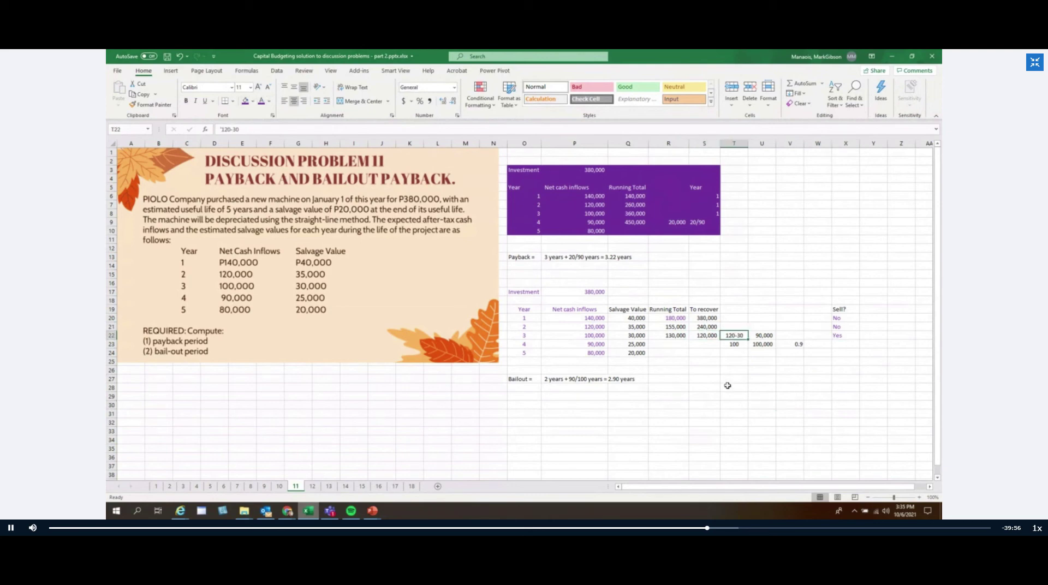
left_click(760, 337)
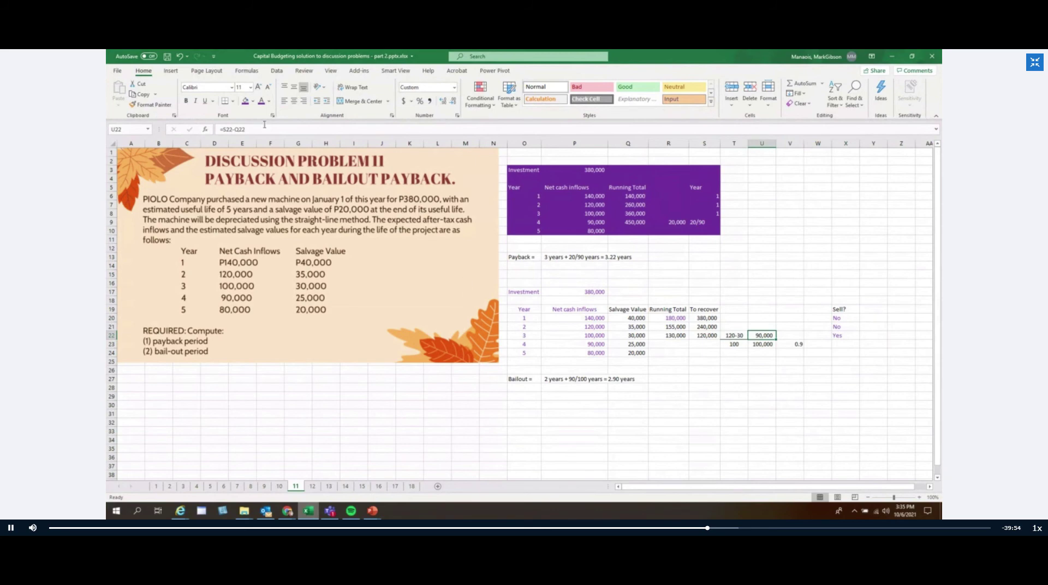
key("F2")
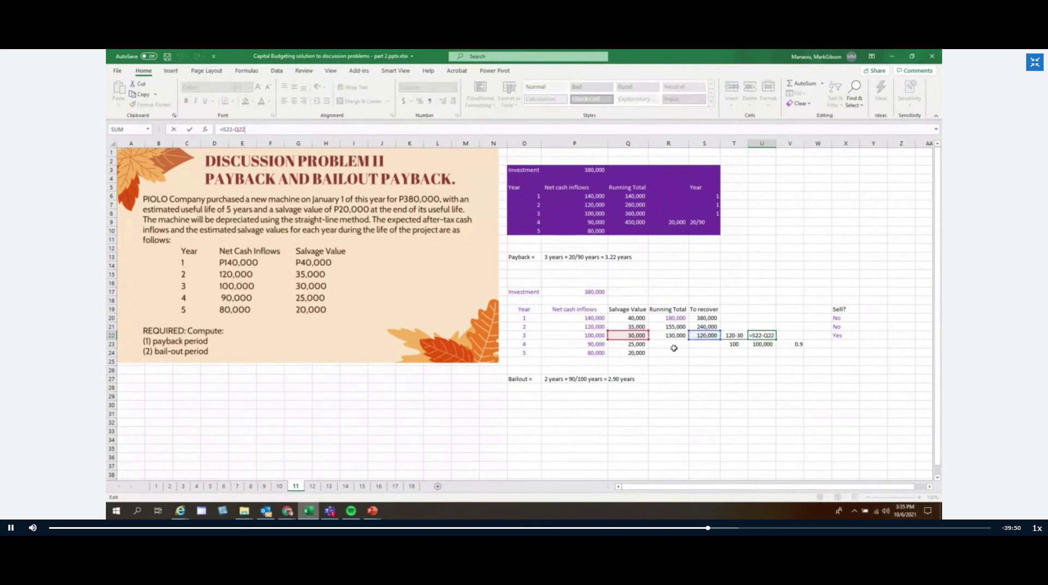
key("Return")
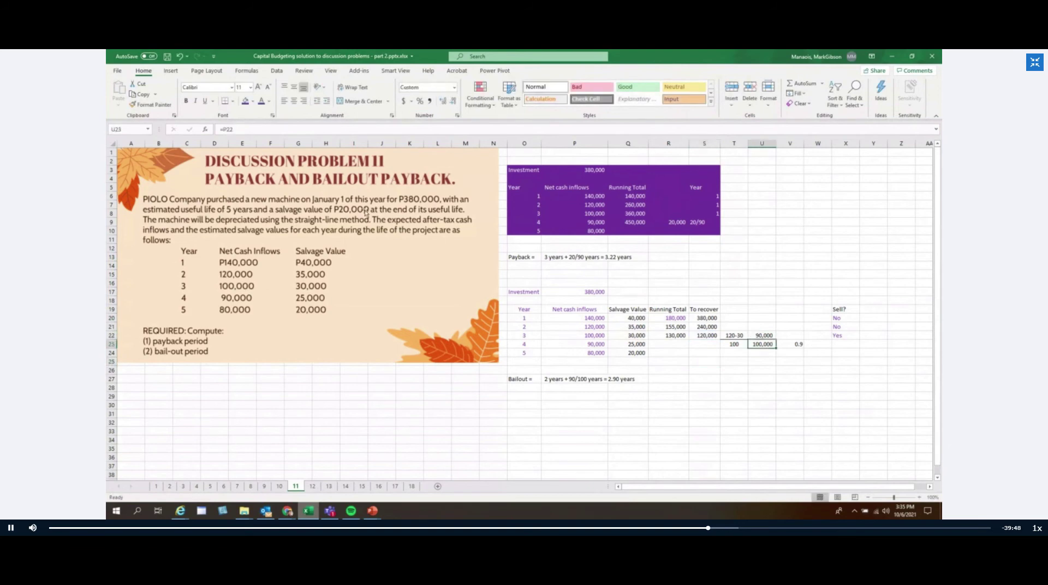
key("F2")
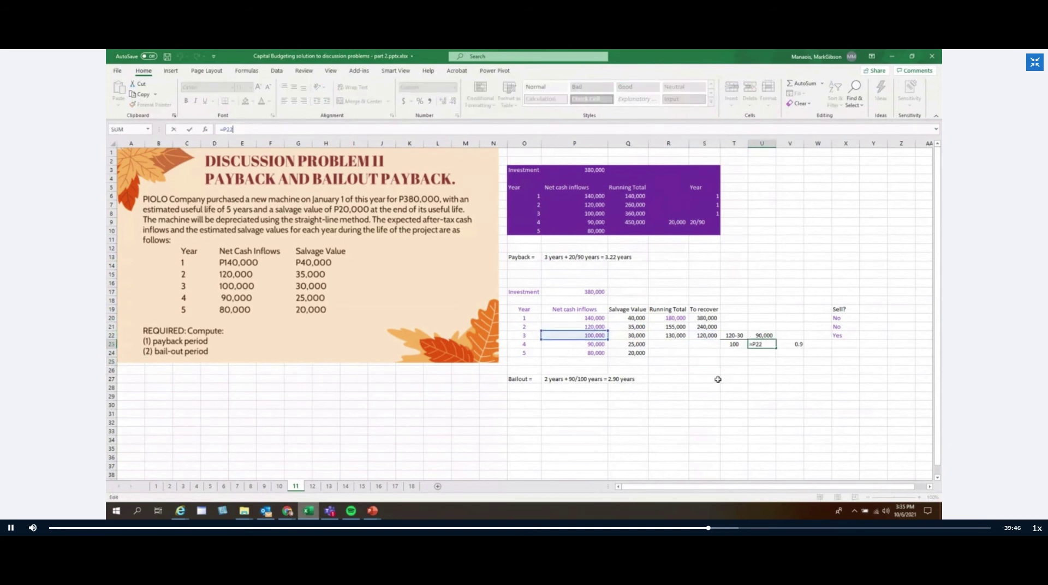
left_click(761, 379)
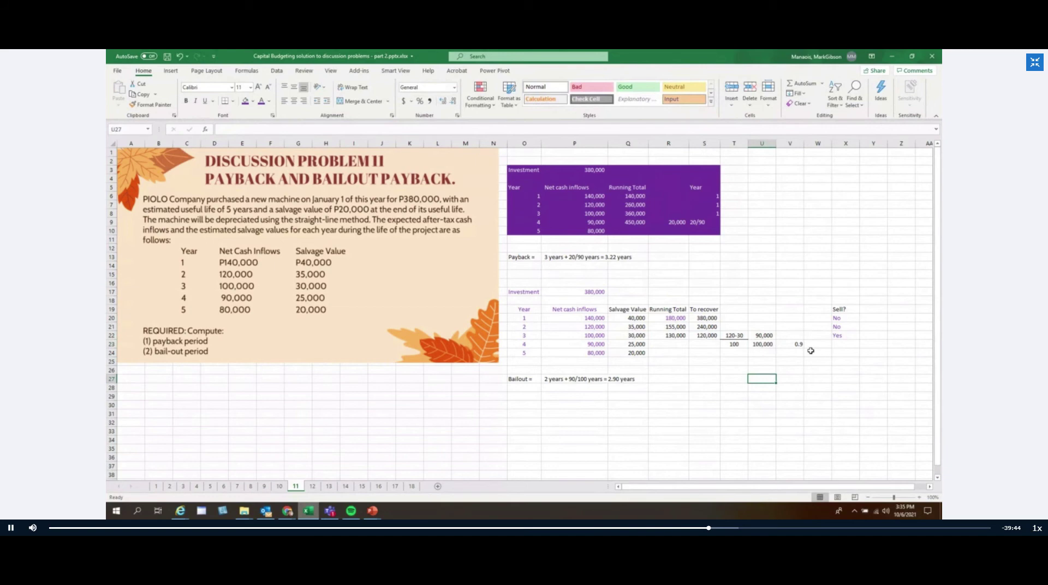
left_click(797, 345)
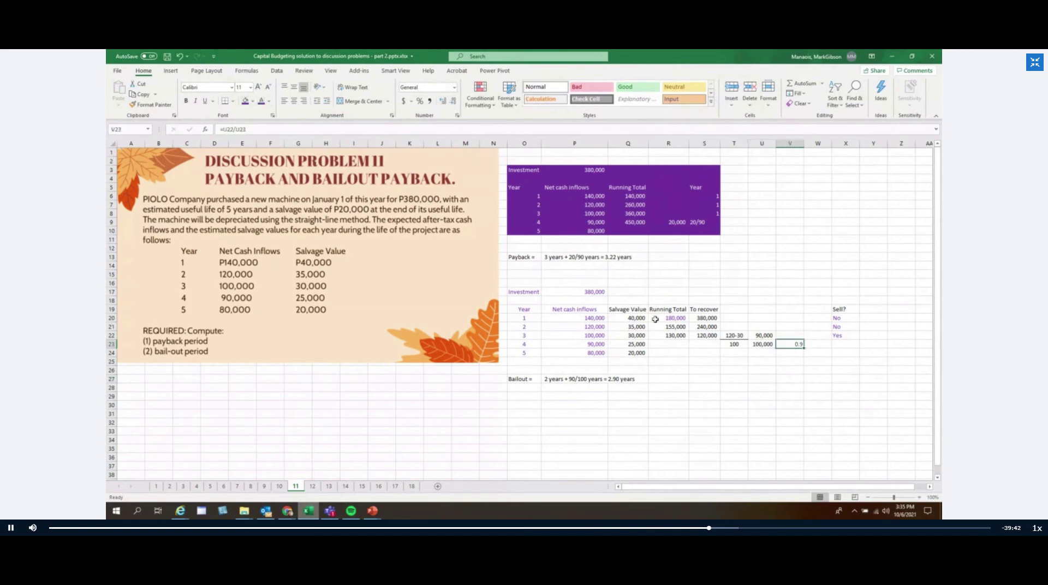
Enter 1 in V20 and V21 to count the two full years above the fraction in V23
left_click(785, 321)
type("1")
key("Return")
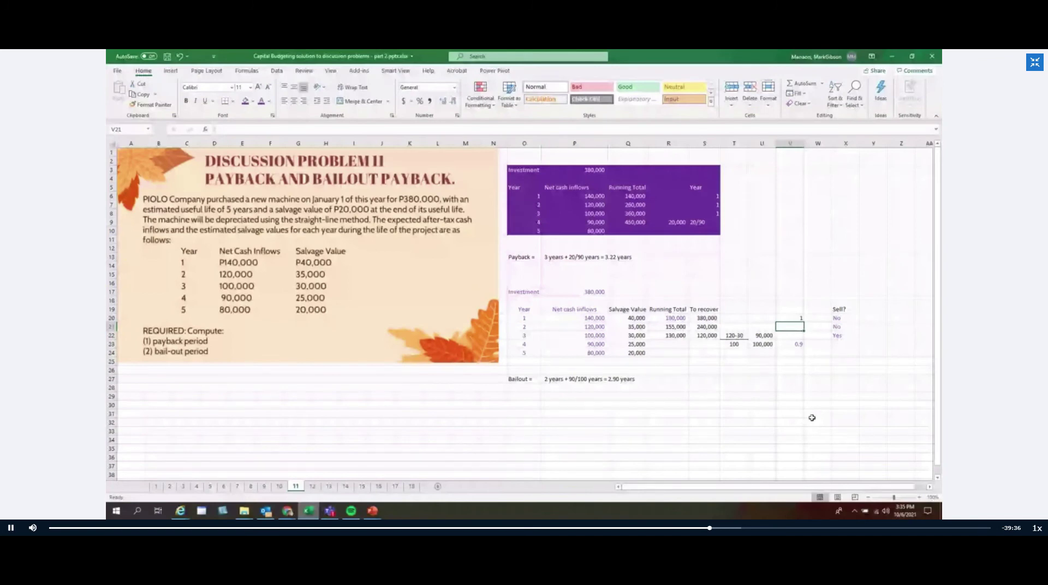
type("1")
key("Return")
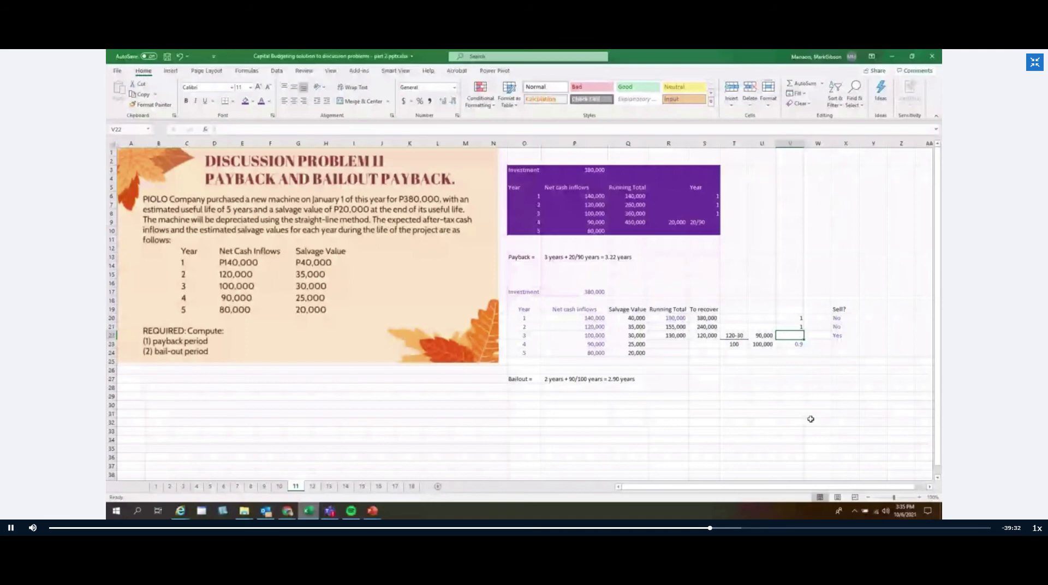
key("Down")
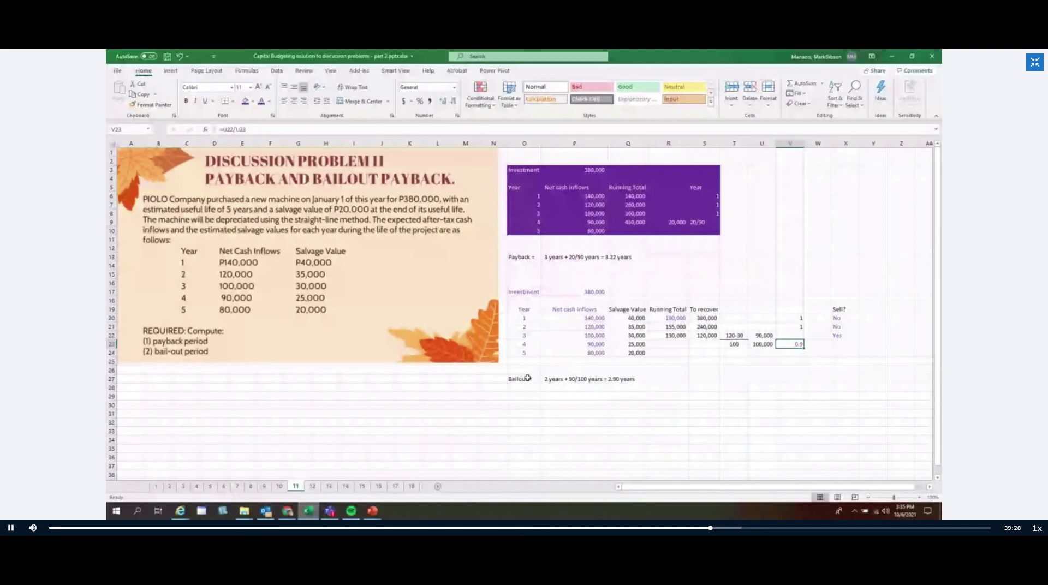
Give the bailout answer row O27:Q27 a purple fill with light text and switch to the PowerPoint slide show
left_click_drag(528, 377, 634, 379)
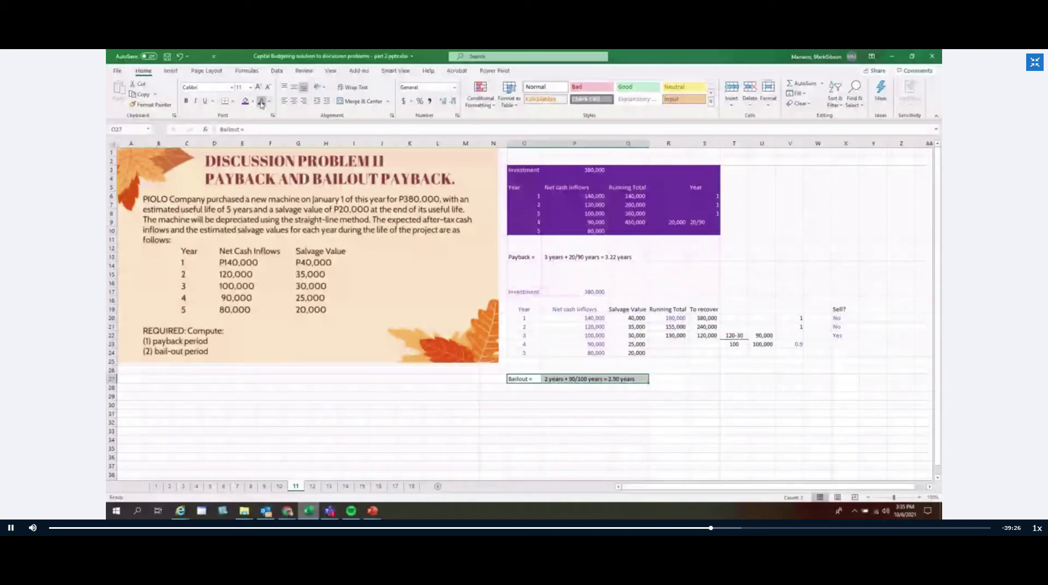
left_click(252, 101)
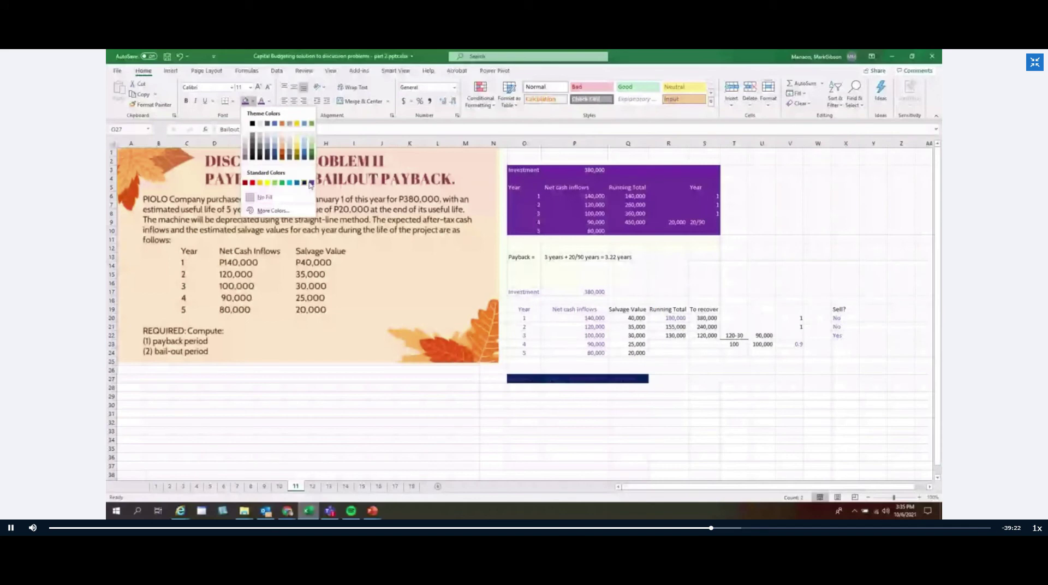
left_click(309, 184)
left_click(269, 101)
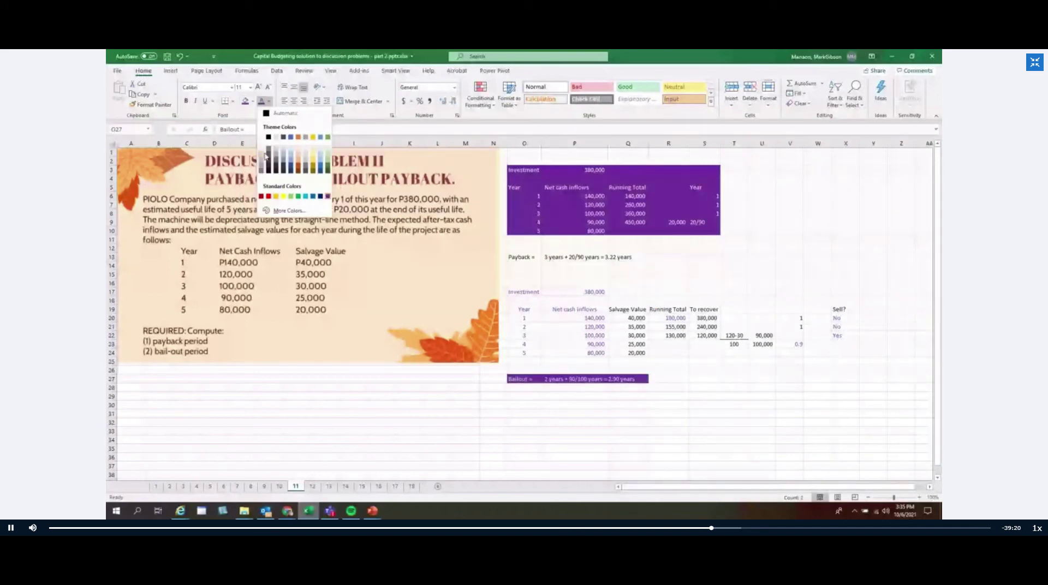
left_click(267, 156)
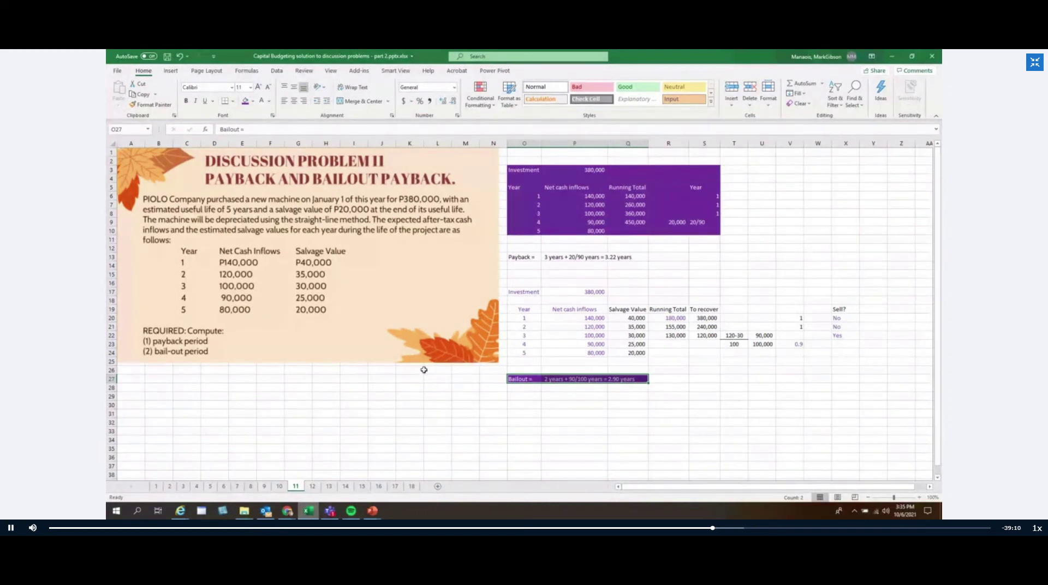
key("alt+Tab")
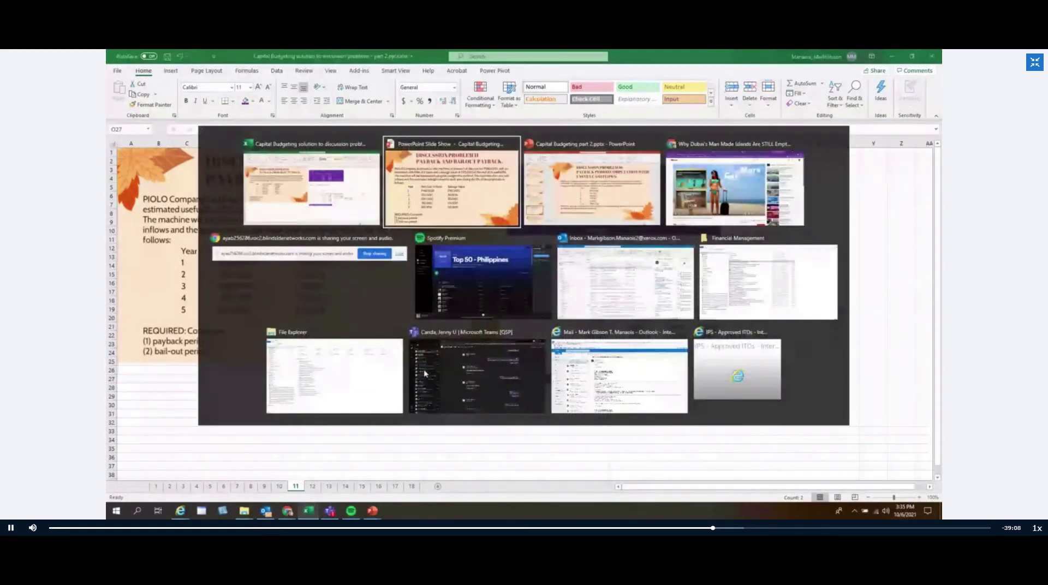
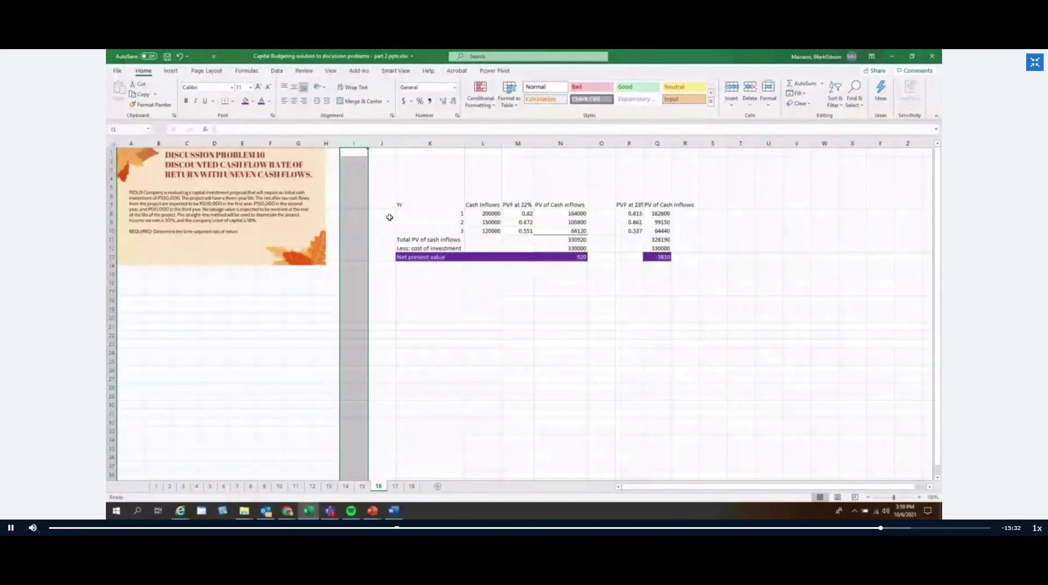
Undo the last column removal and enlarge the Discussion Problem 16 picture to span about columns A to L and rows 1 to 22
key("ctrl+z")
left_click(322, 250)
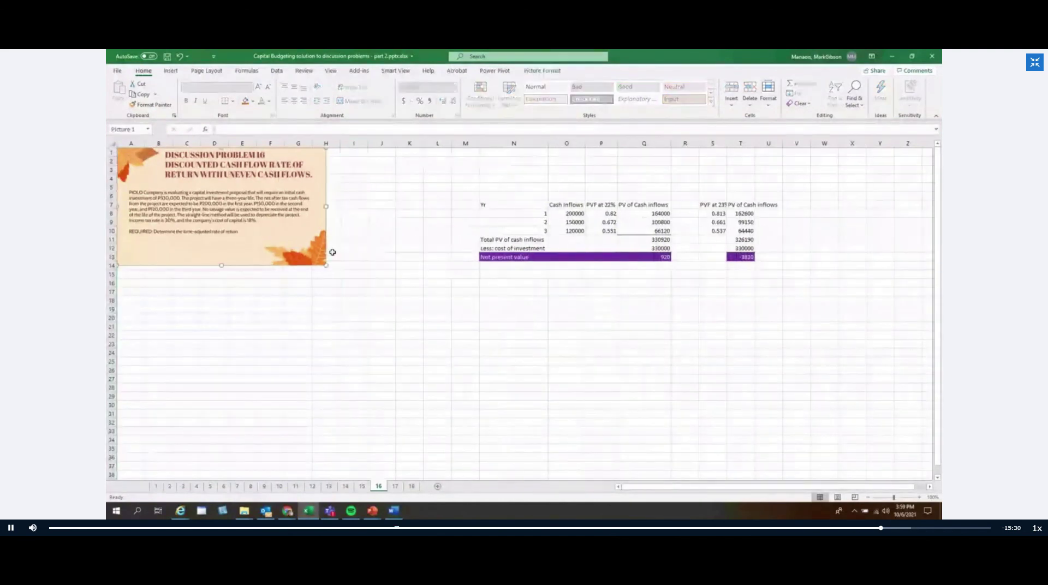
left_click_drag(327, 265, 463, 343)
Add the label "PV of 1" in P6 above the PVF column header
left_click(596, 197)
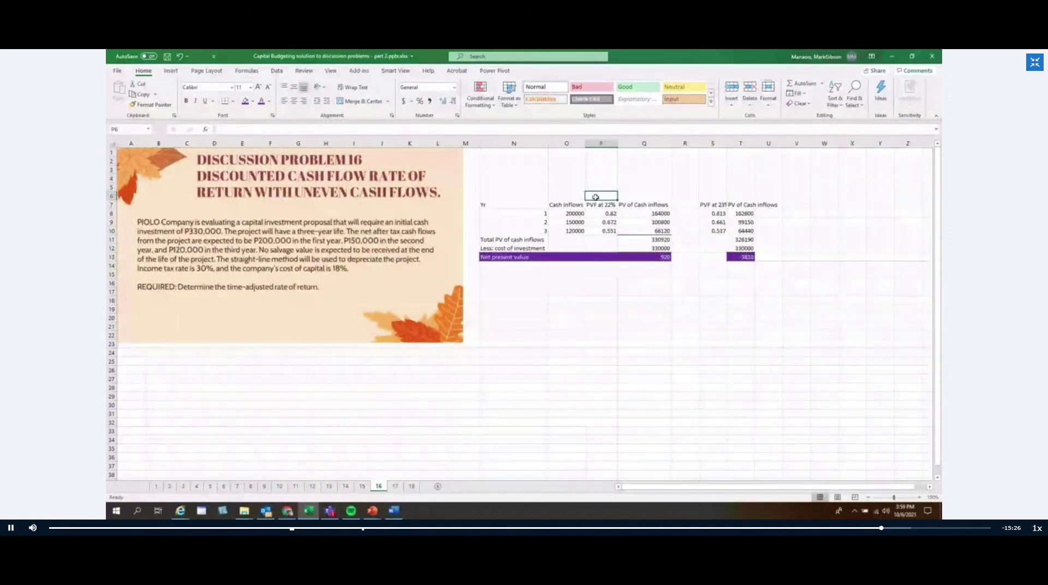
type("PV of 1")
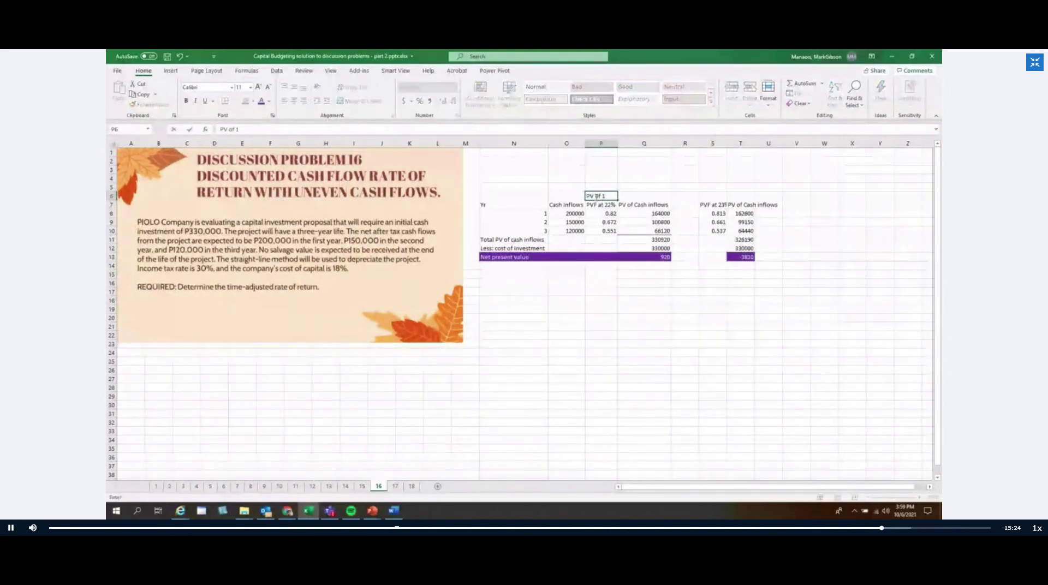
key("Return")
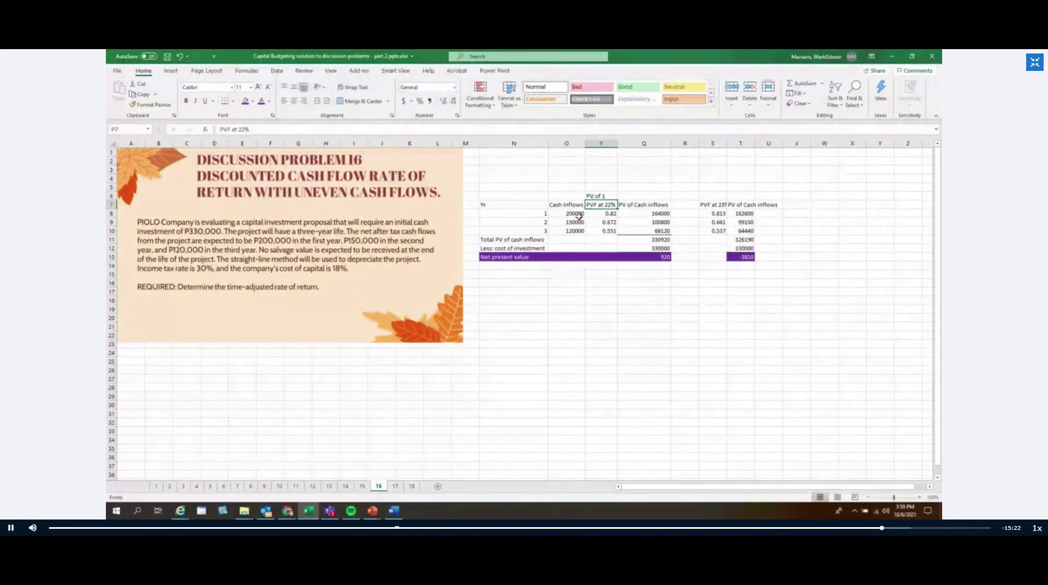
Format the three cash inflows in O8:O10 with thousands separators and no decimals
left_click(579, 216)
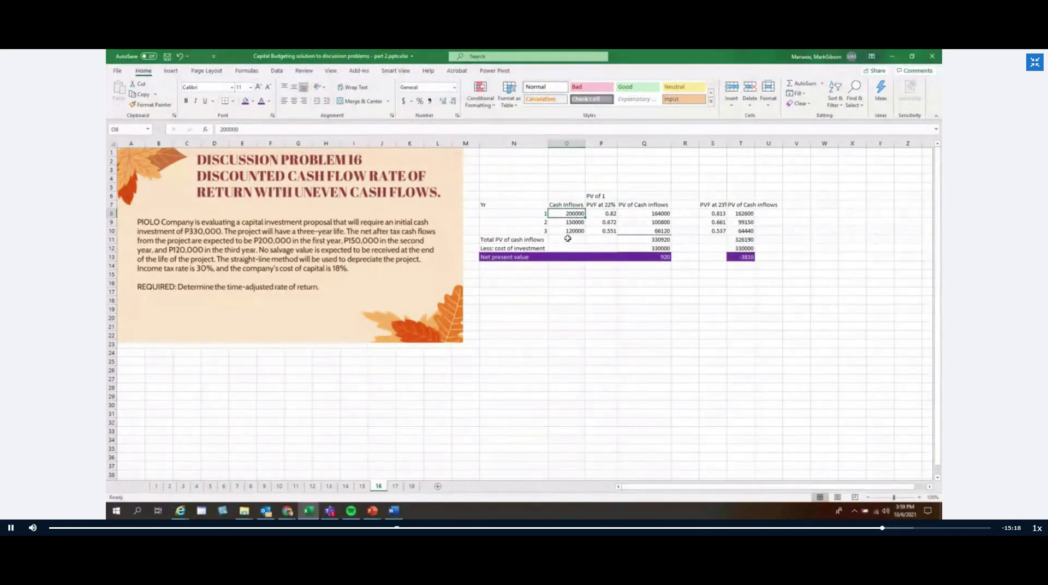
left_click_drag(572, 213, 572, 232)
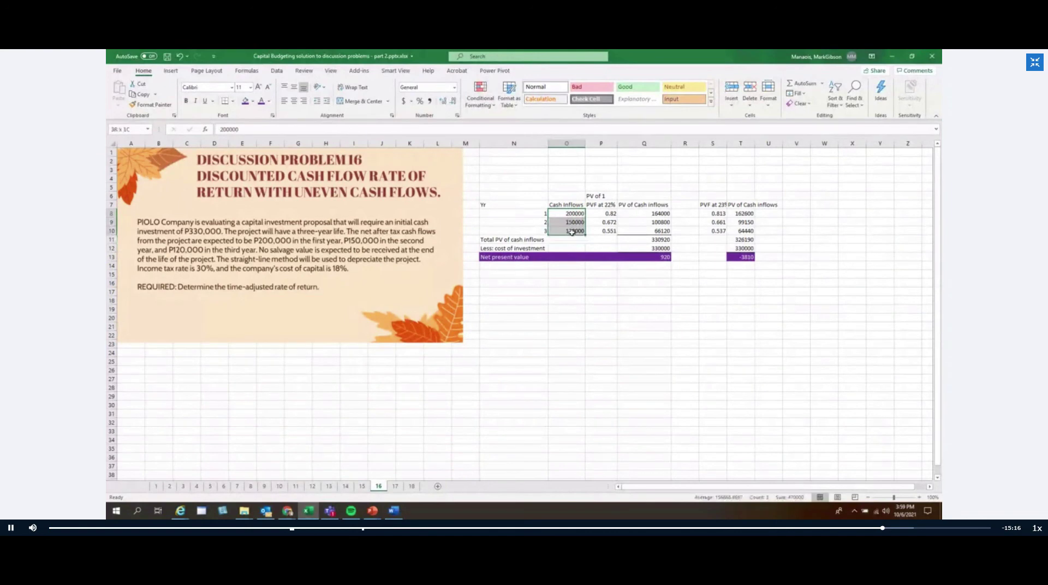
left_click(429, 101)
left_click(453, 101)
left_click(454, 101)
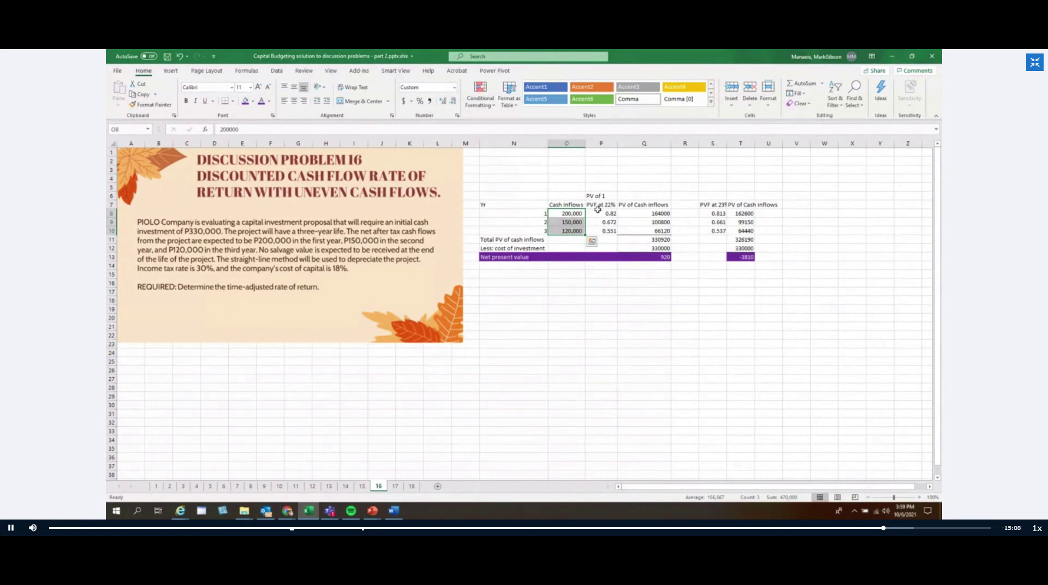
Change the factor column header in P7 to "PVF at 18%"
left_click(598, 209)
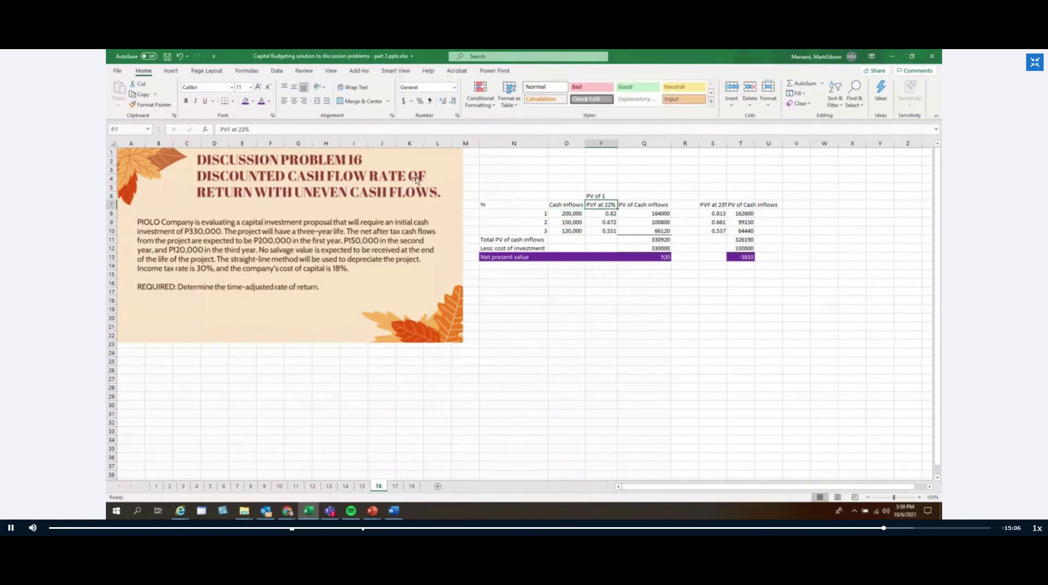
left_click(246, 129)
key("BackSpace")
key("BackSpace")
type("18")
key("Return")
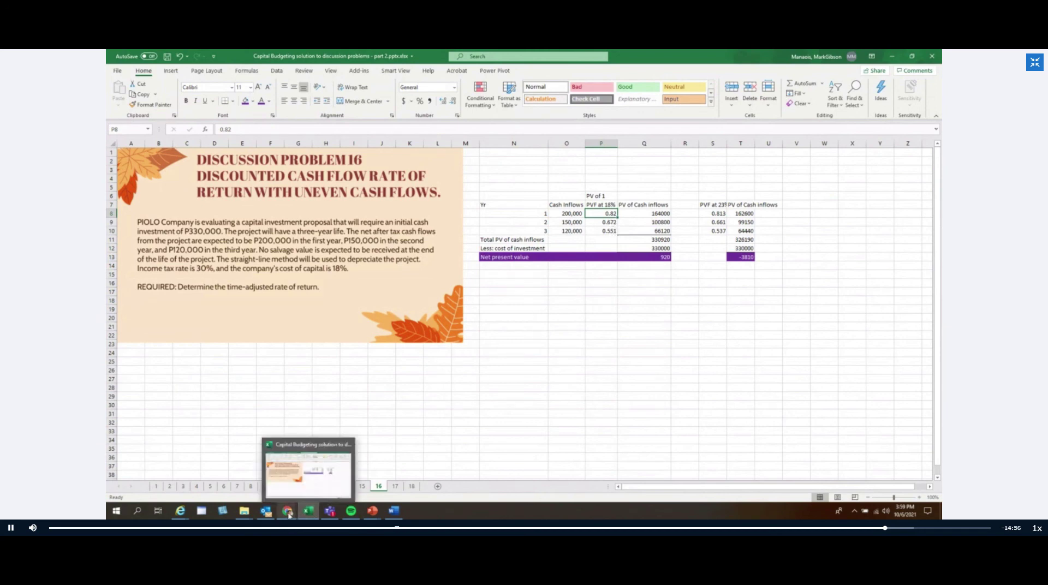
Look up the year 1 factor at 18% in the browser's PV of 1 table and enter 0.847 in P8
mouse_move(289, 515)
left_click(256, 475)
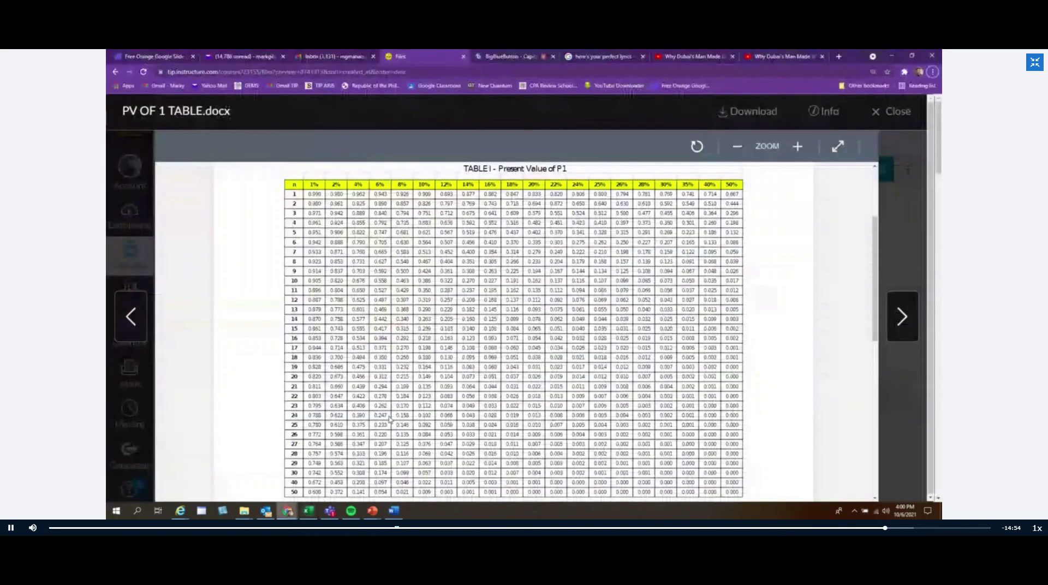
key("alt+Tab")
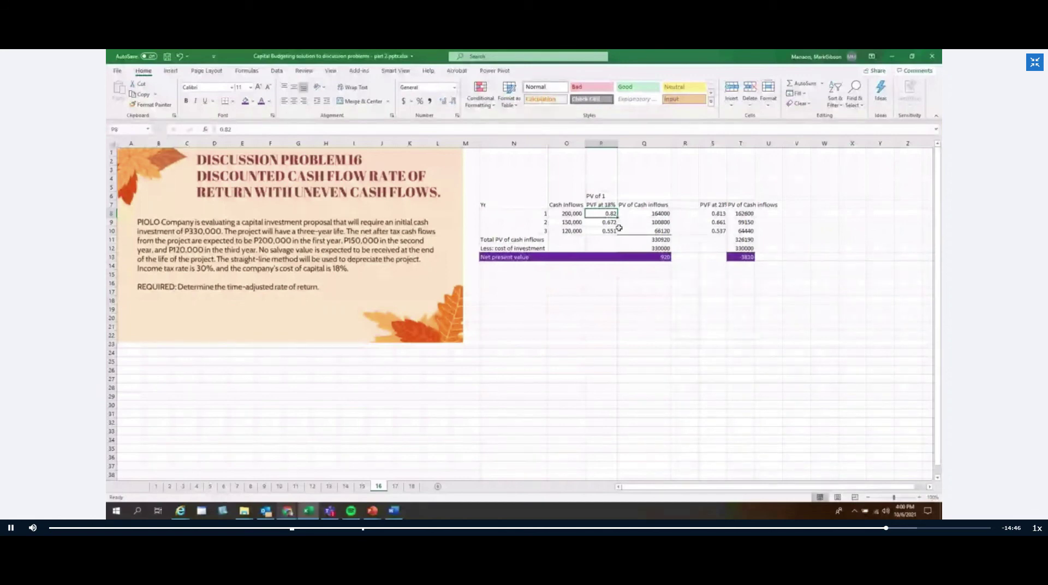
key("alt+Tab")
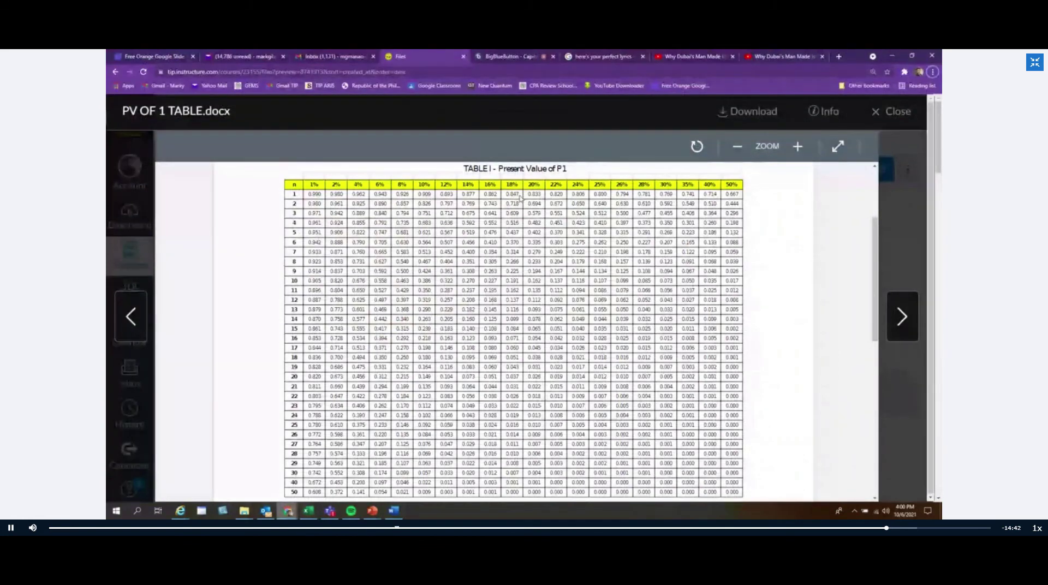
key("alt+Tab")
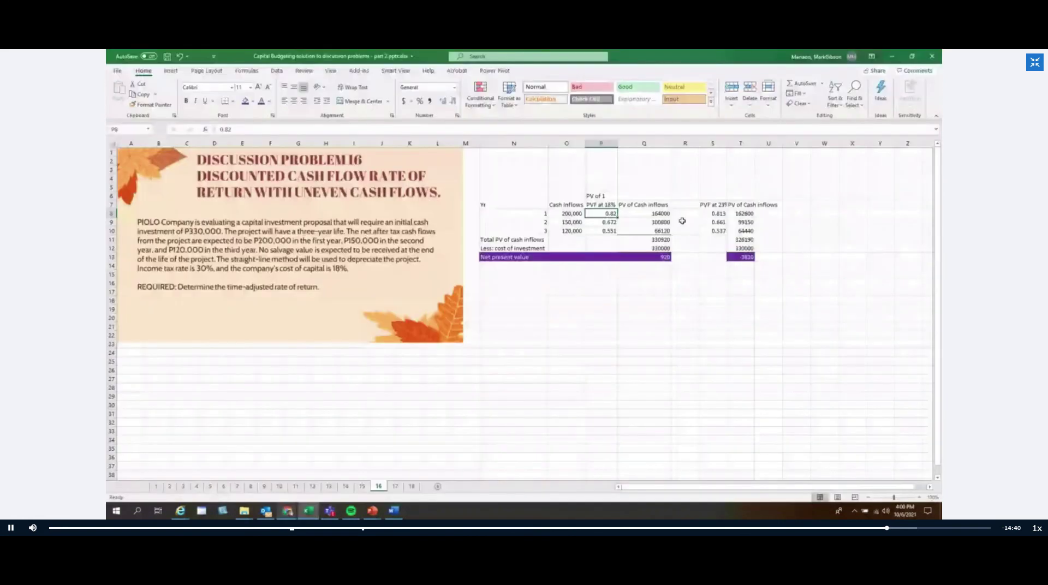
type("0.847")
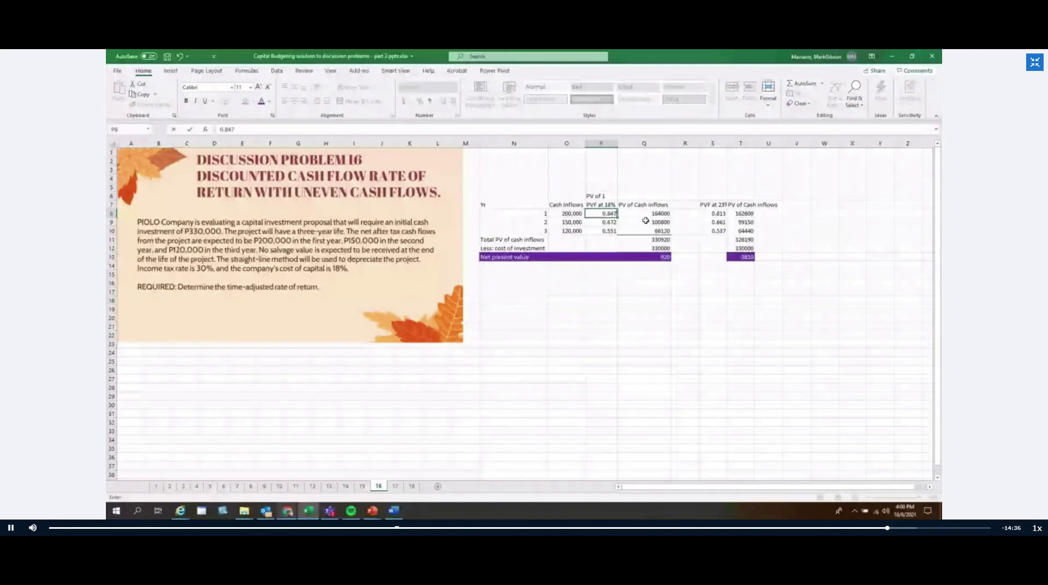
Look up the year 2 factor at 18% in the PV of 1 table and enter 0.718 in P9
key("alt+Tab")
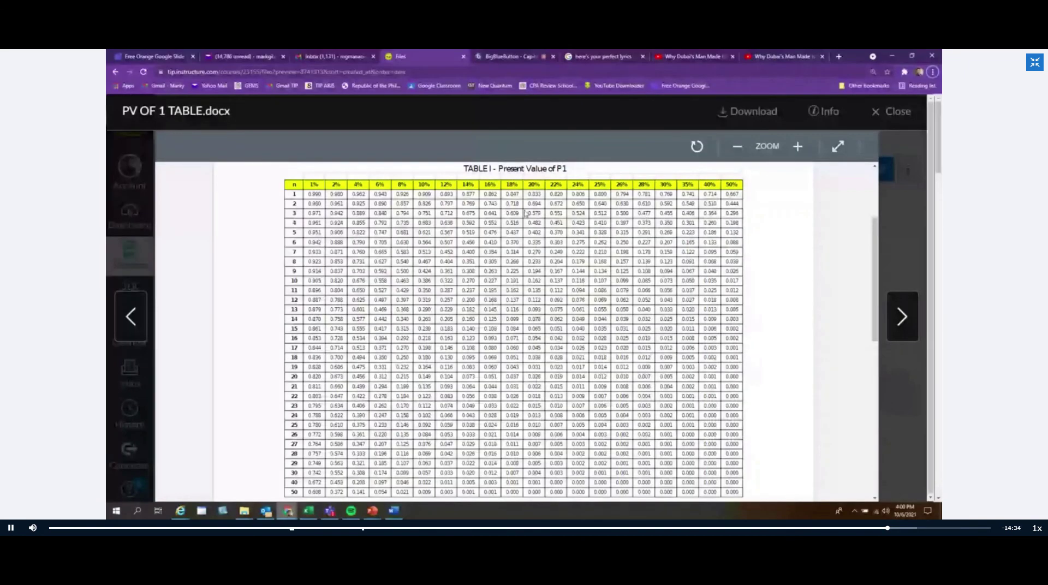
key("alt+Tab")
type("0.71")
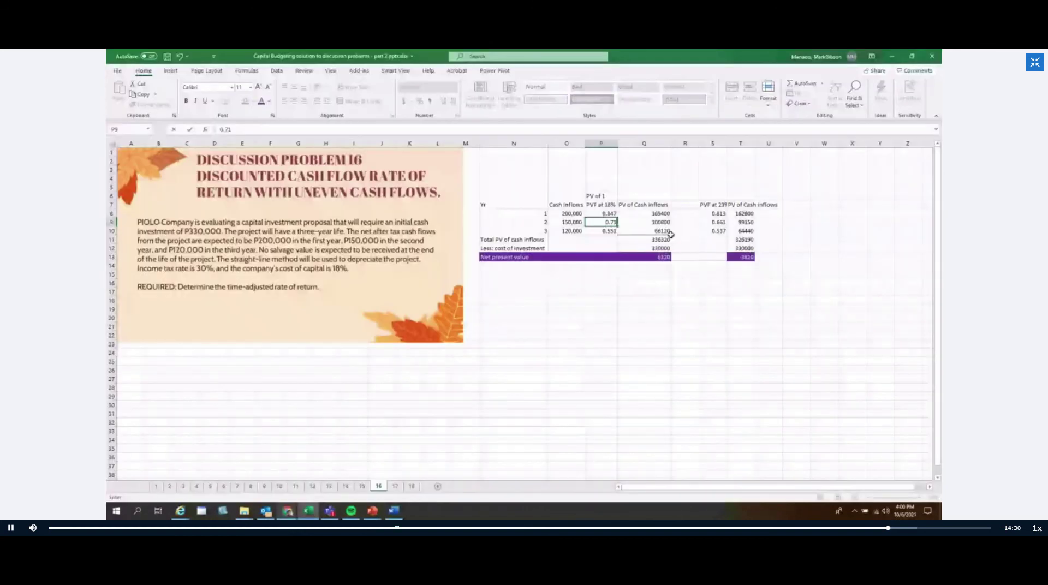
Look up the year 3 factor at 18% in the PV of 1 table for cell P10
key("alt+Tab")
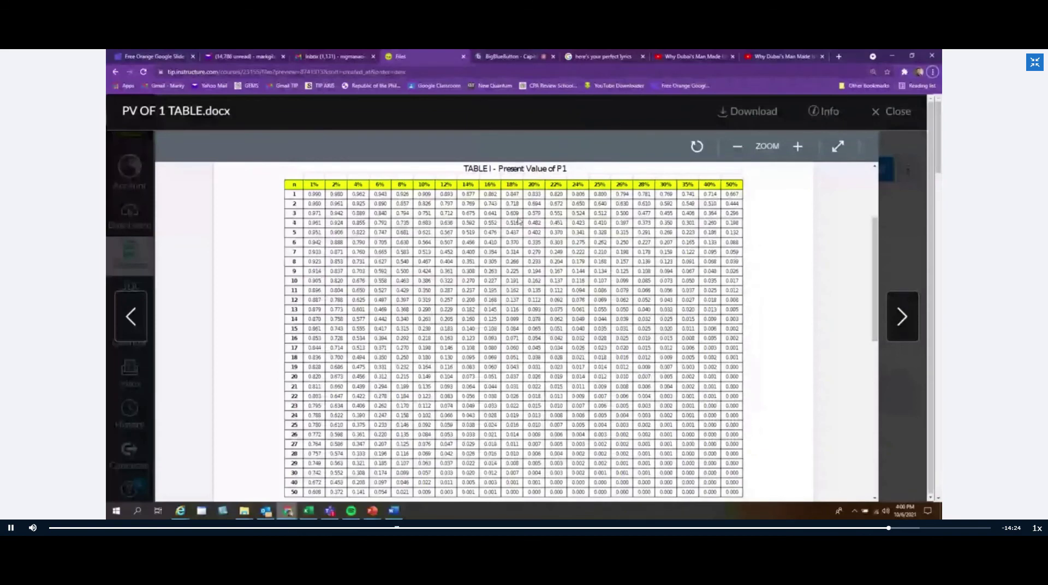
key("alt+Tab")
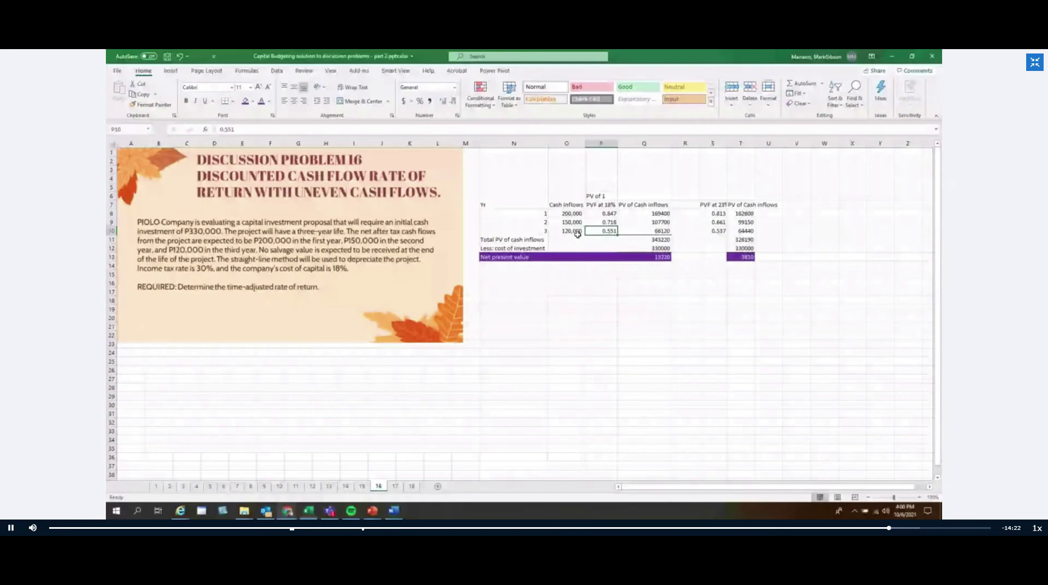
key("alt+Tab")
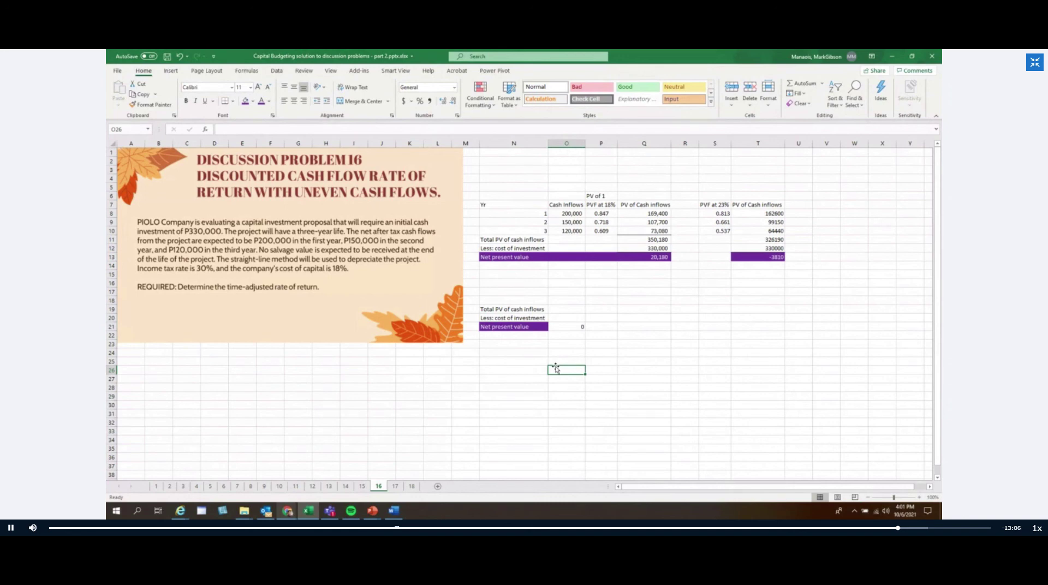
Check the 23% factors against the browser's PV of 1 table and review the net present value in T13 and both factor headers
left_click(716, 214)
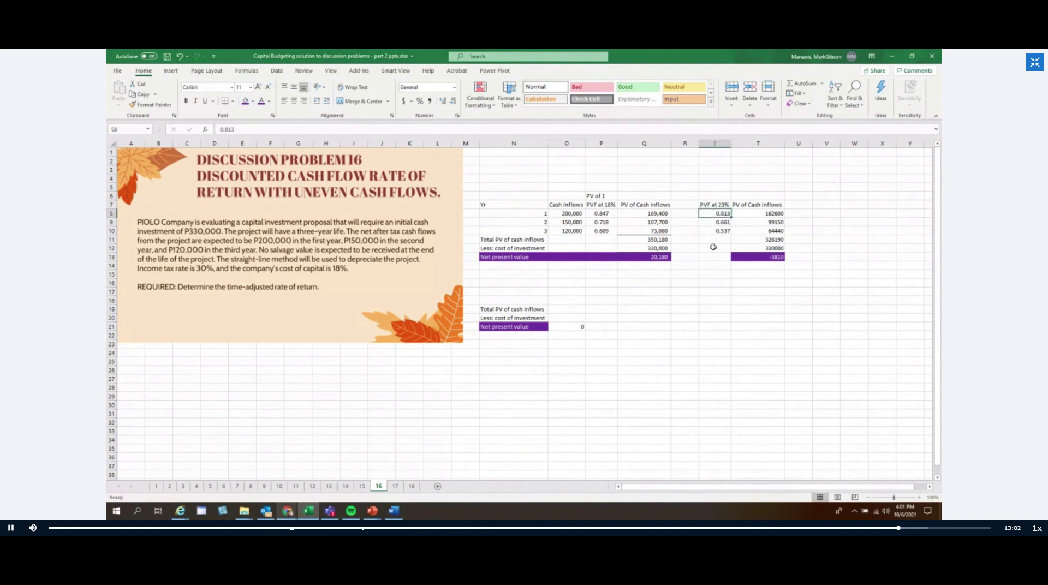
key("alt+Tab")
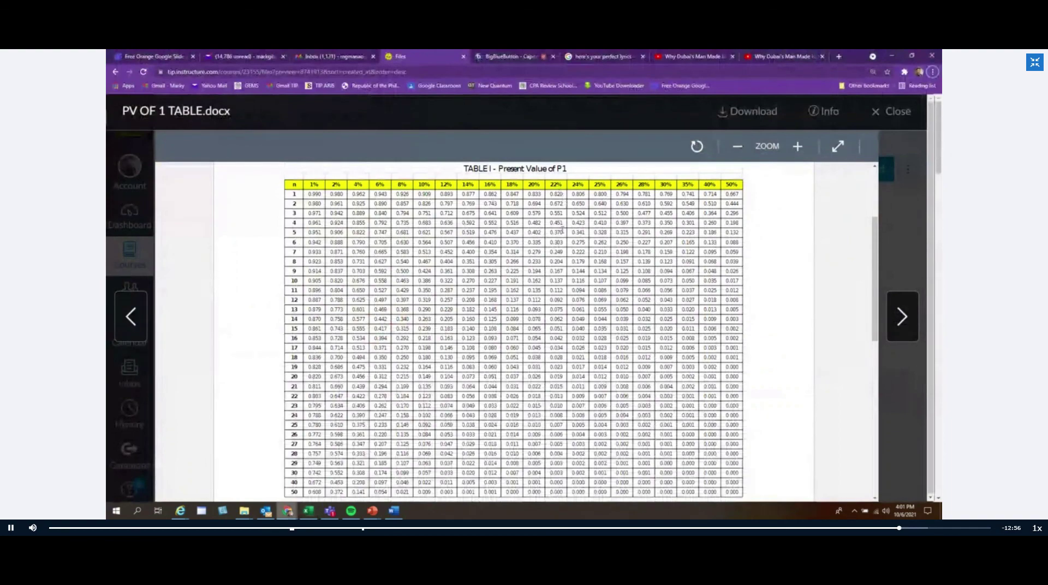
key("alt+Tab")
key("alt+Tab")
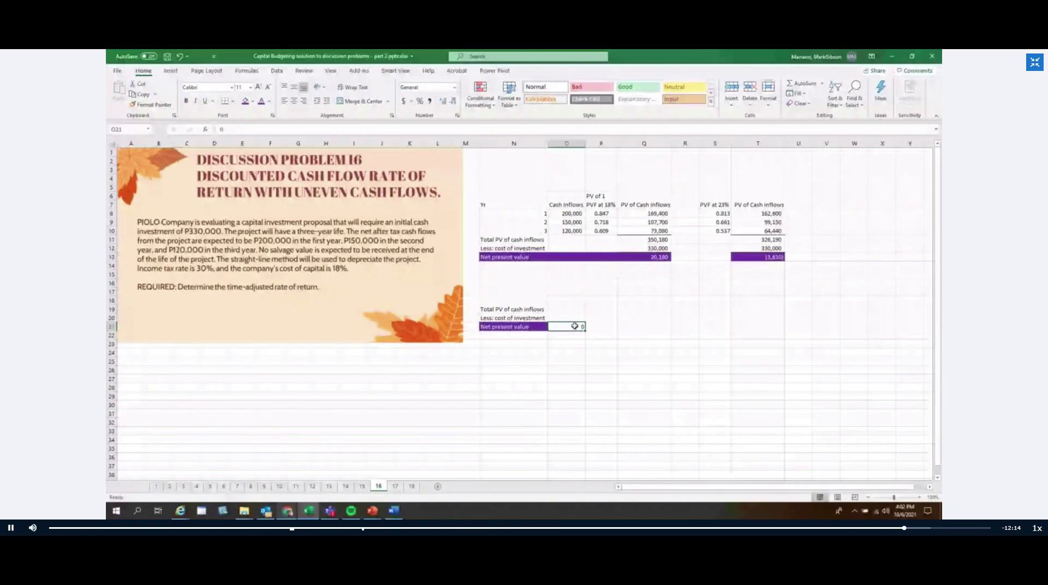
left_click(781, 260)
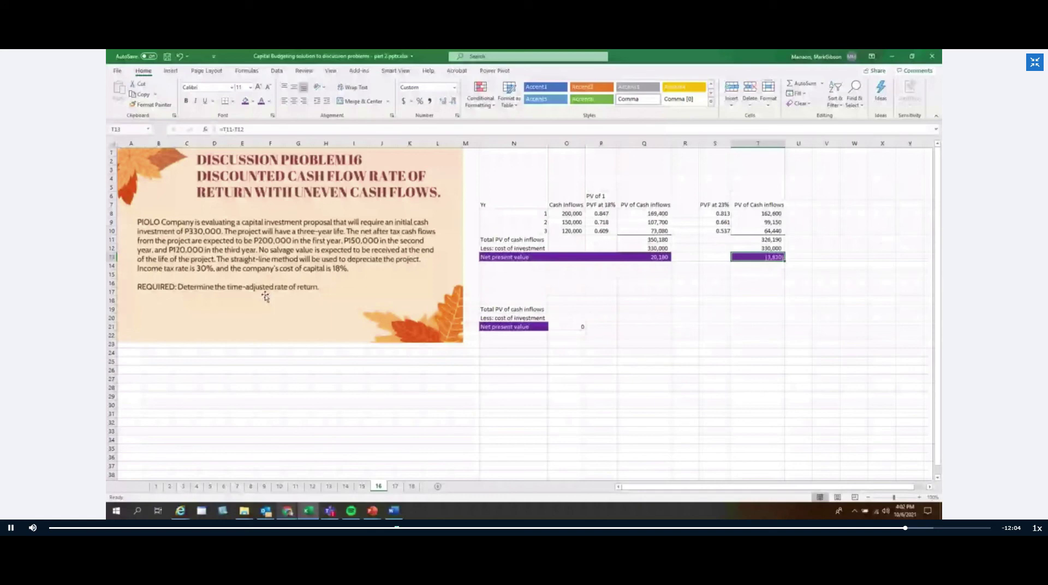
left_click(724, 206)
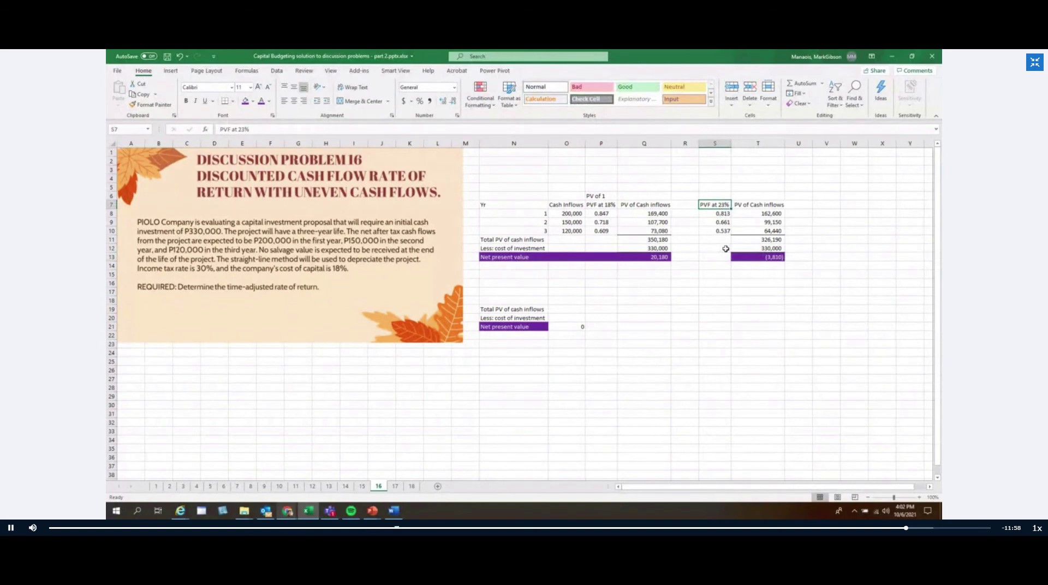
left_click(613, 204)
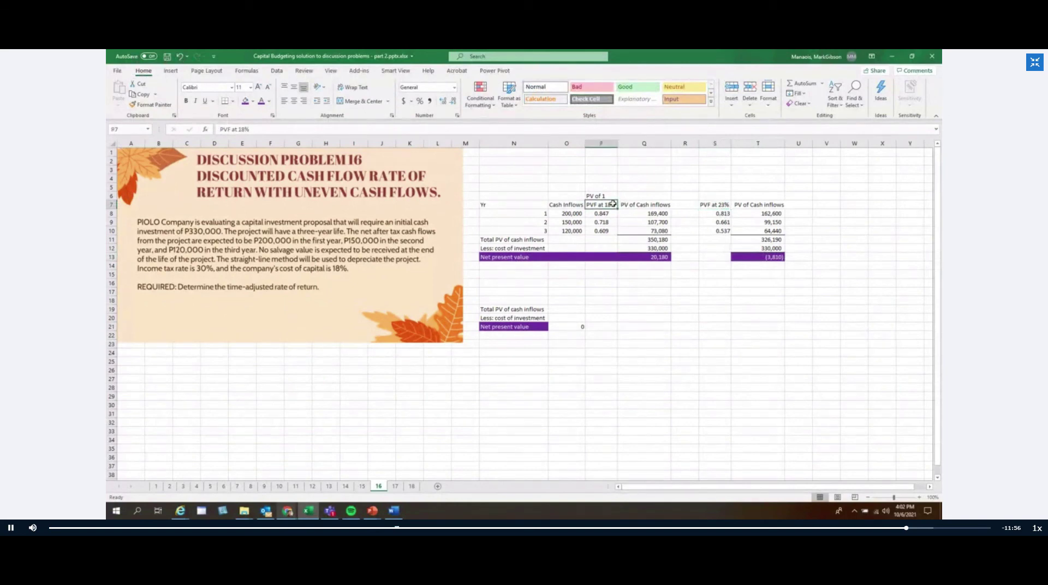
Capture the upper rows of the browser's Present Value of P1 table and place the picture below the solution on sheet 16
key("alt")
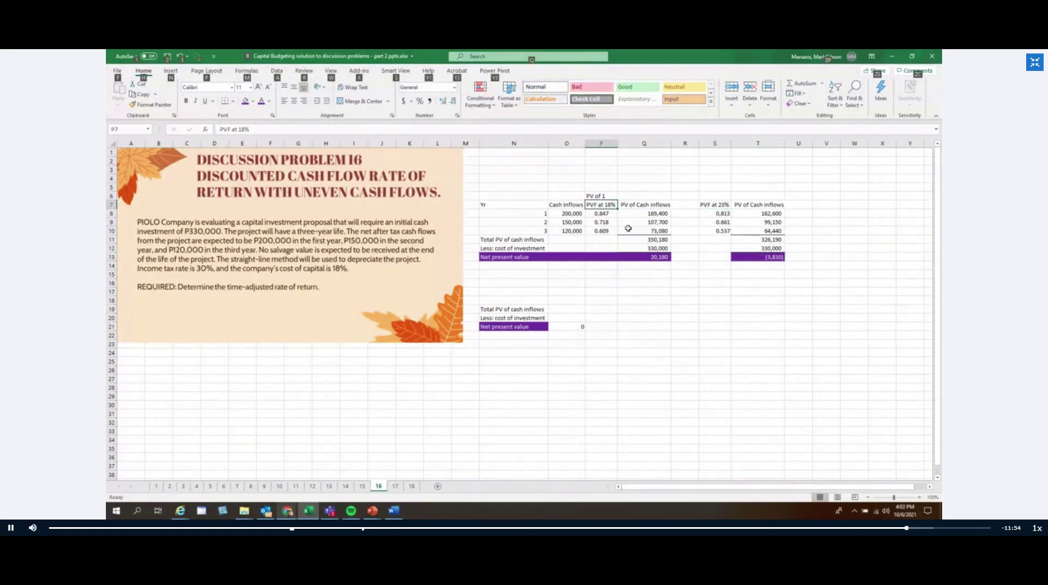
key("alt+Tab")
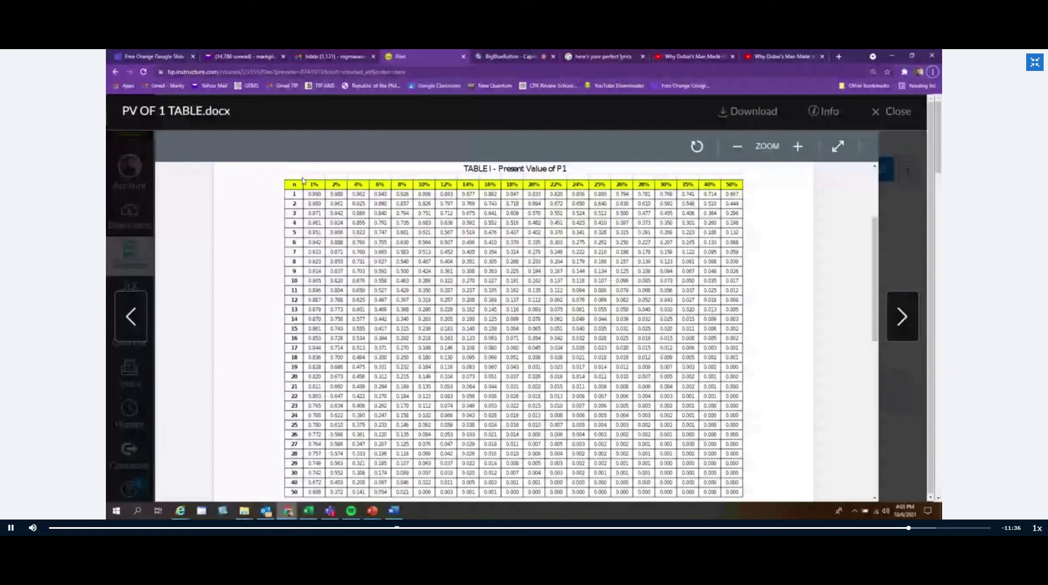
key("Print")
left_click_drag(282, 163, 753, 253)
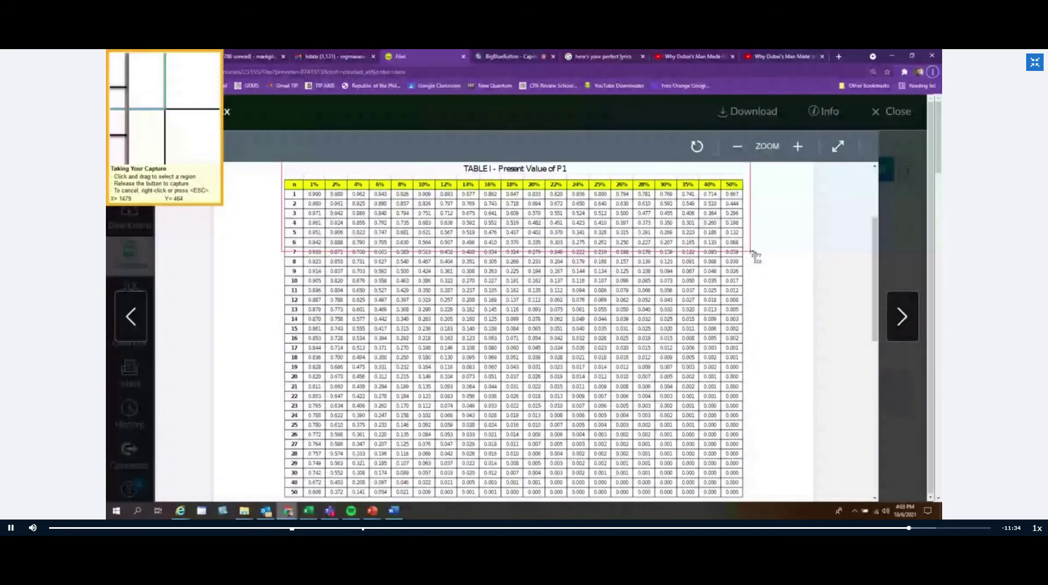
left_click_drag(753, 254, 753, 254)
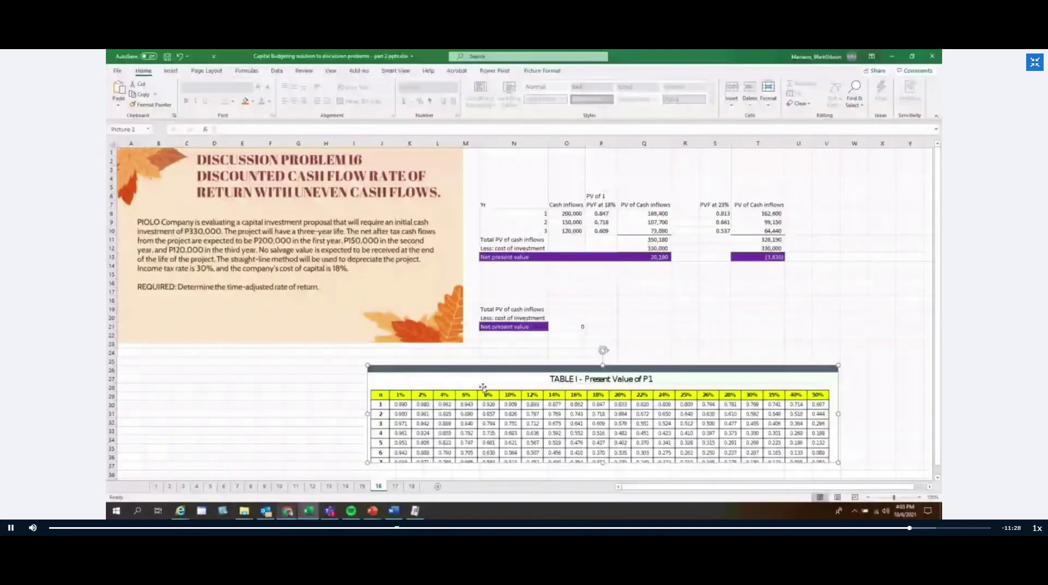
left_click_drag(483, 388, 619, 213)
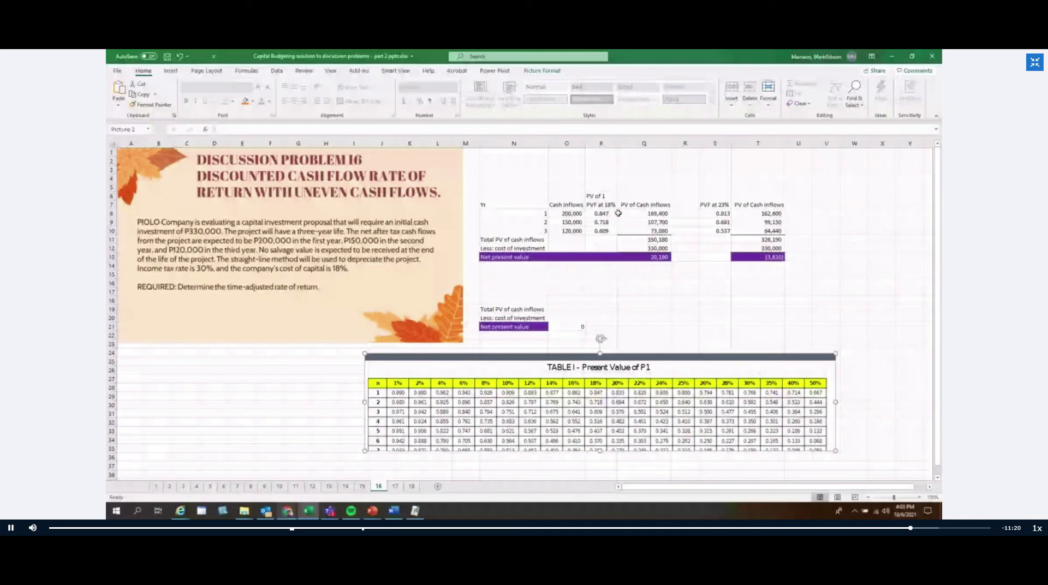
key("Escape")
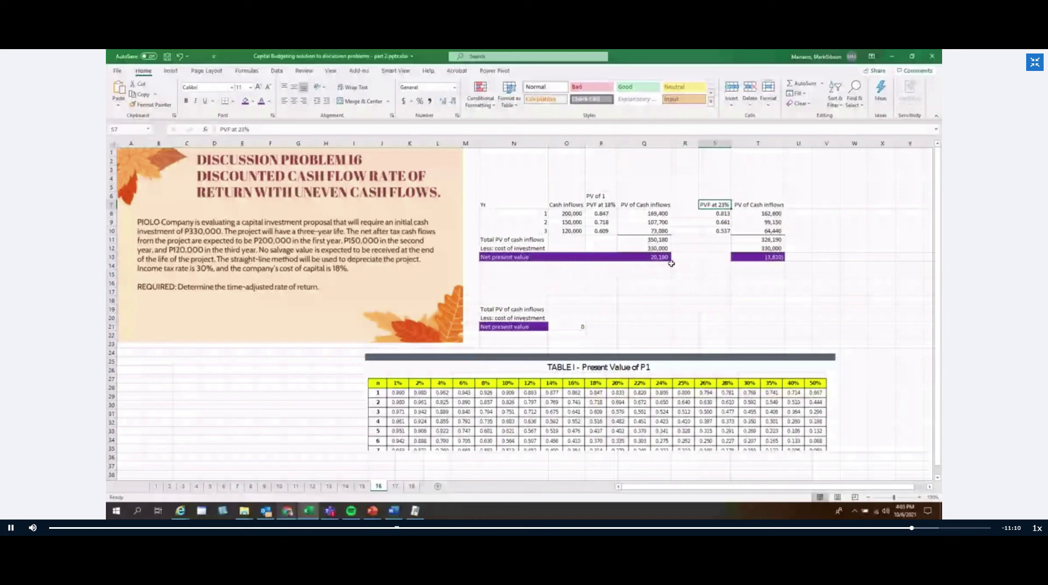
Change the second factor column header in S7 to "PVF at 20%"
left_click_drag(513, 326, 575, 326)
key("ctrl+v")
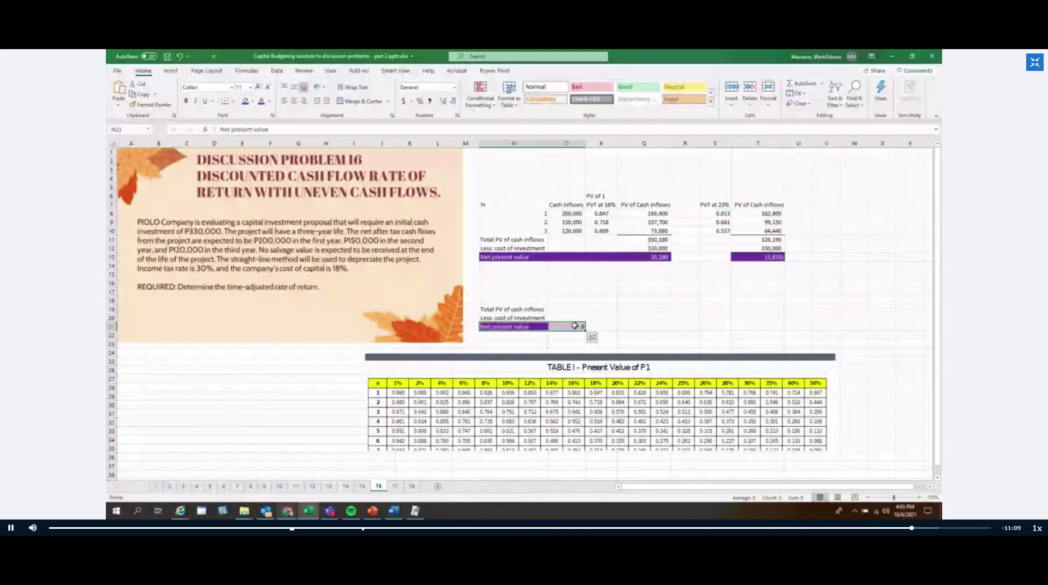
left_click(670, 256)
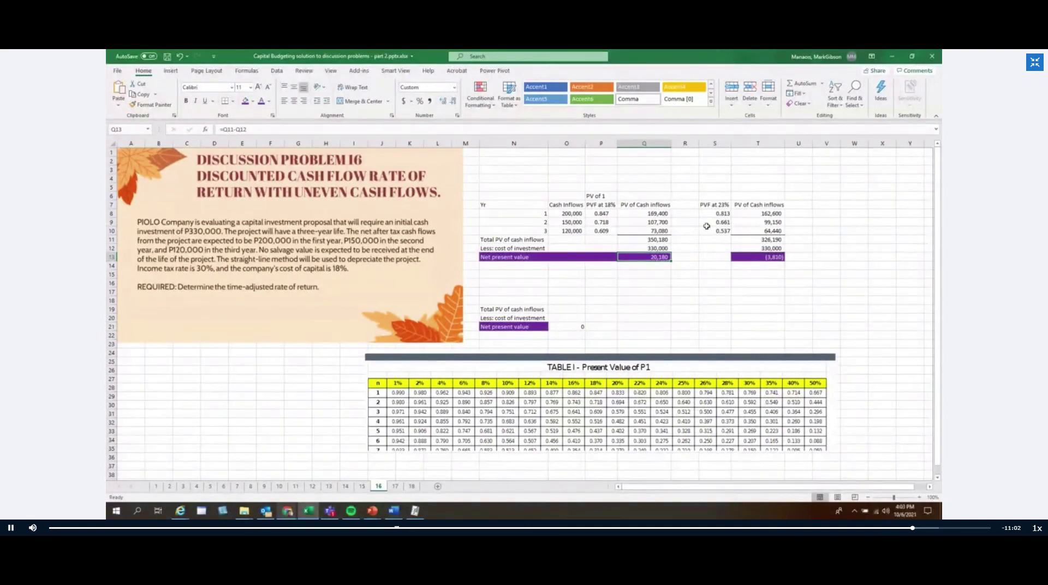
left_click(713, 205)
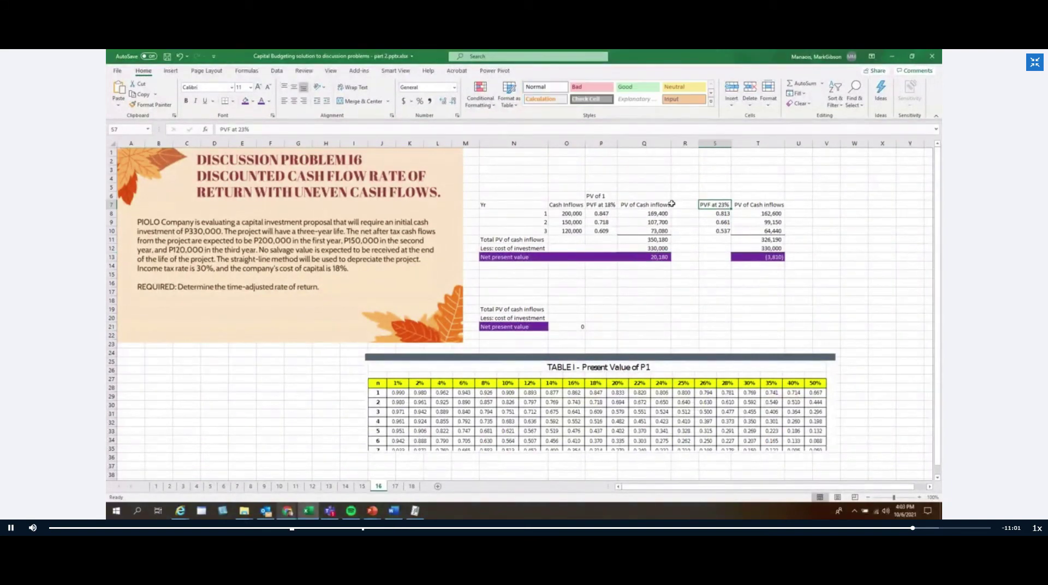
left_click(247, 129)
key("BackSpace")
type("0")
key("Return")
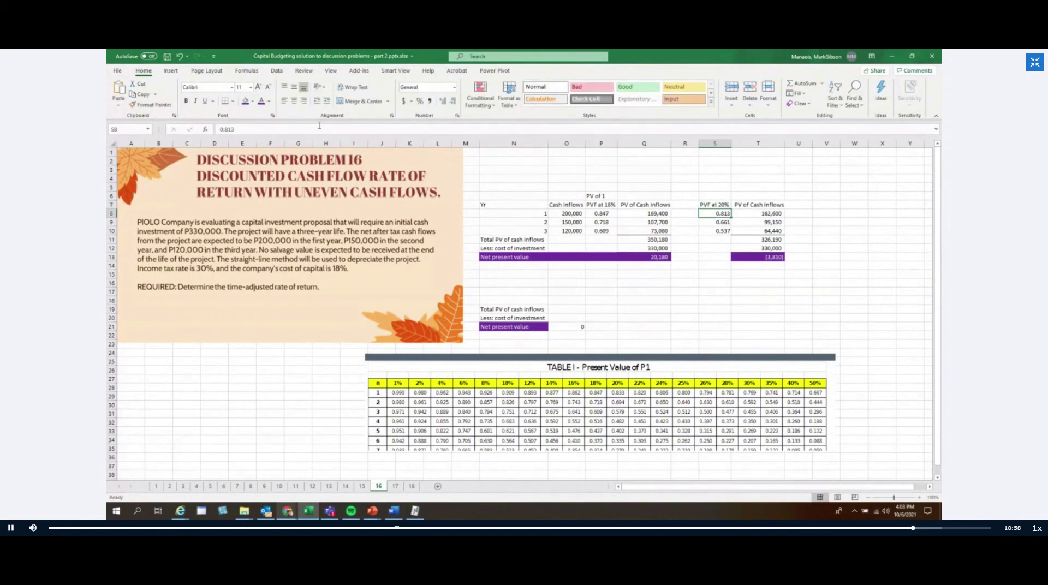
Enter the 20% present value factors 0.833, 0.694 and 0.579 for years 1 to 3 in S8:S10
type("0")
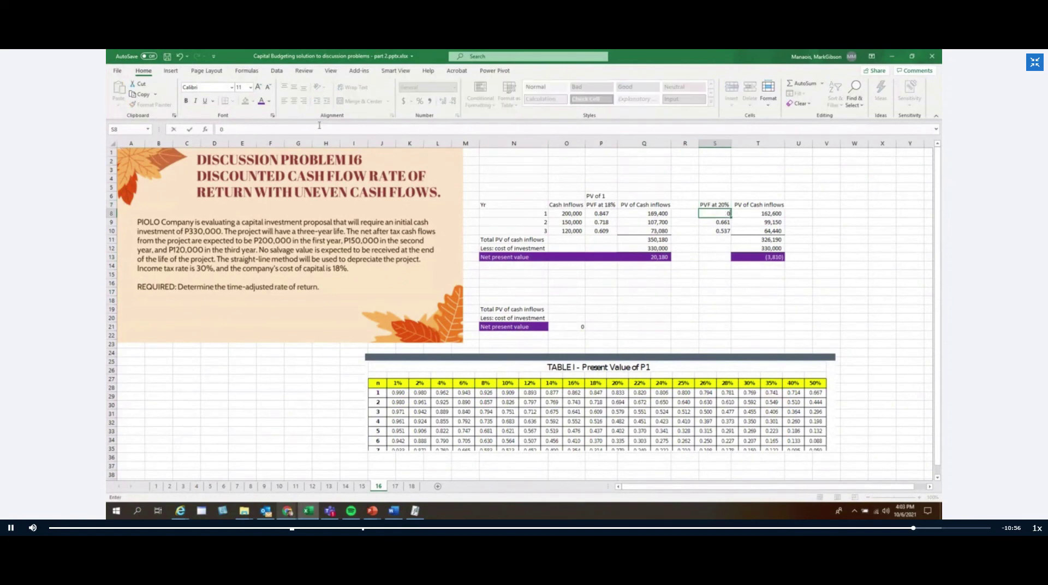
type(".833")
key("Return")
type("0.694")
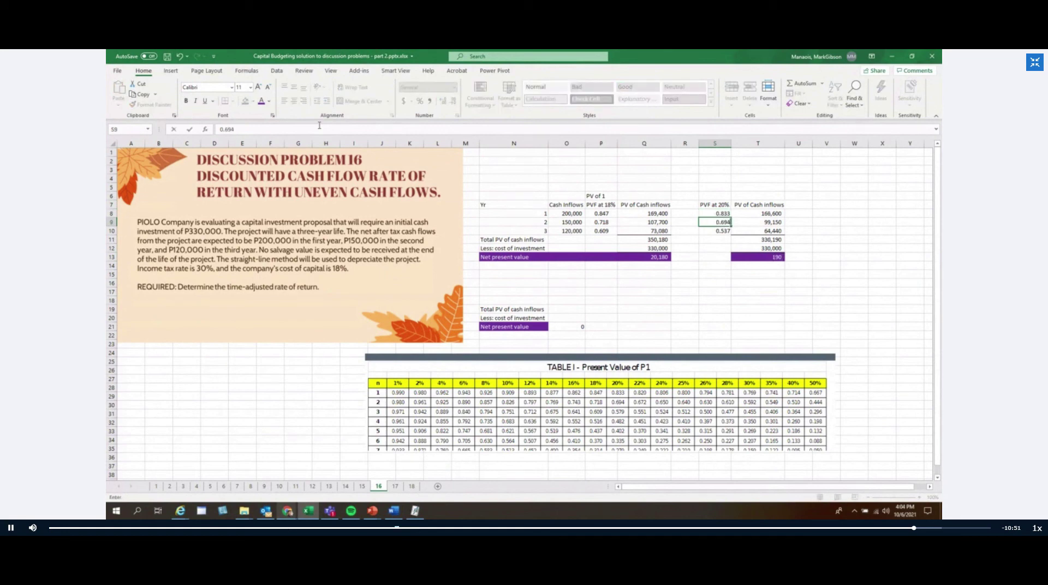
key("Return")
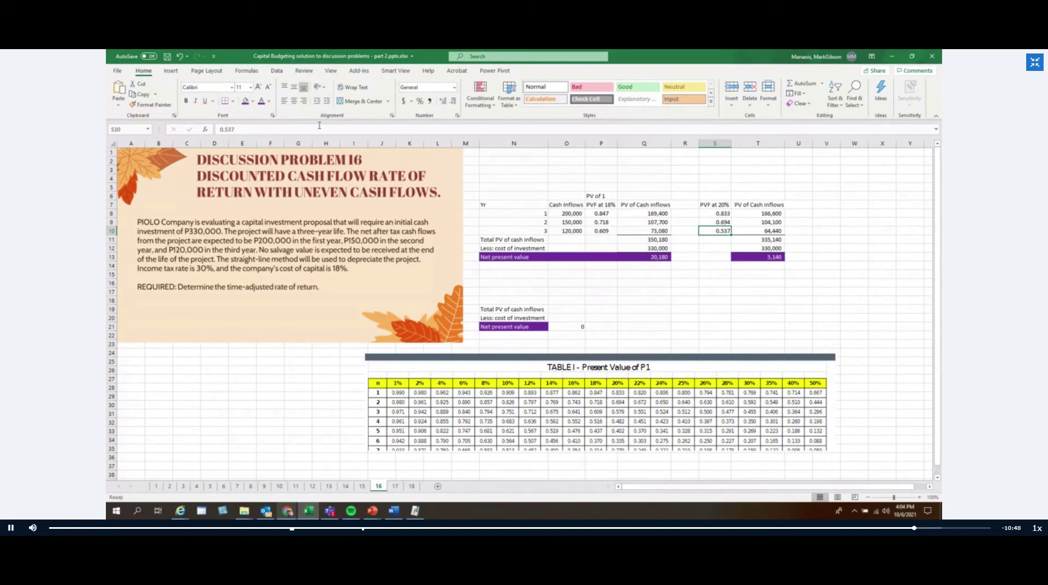
type("0.579")
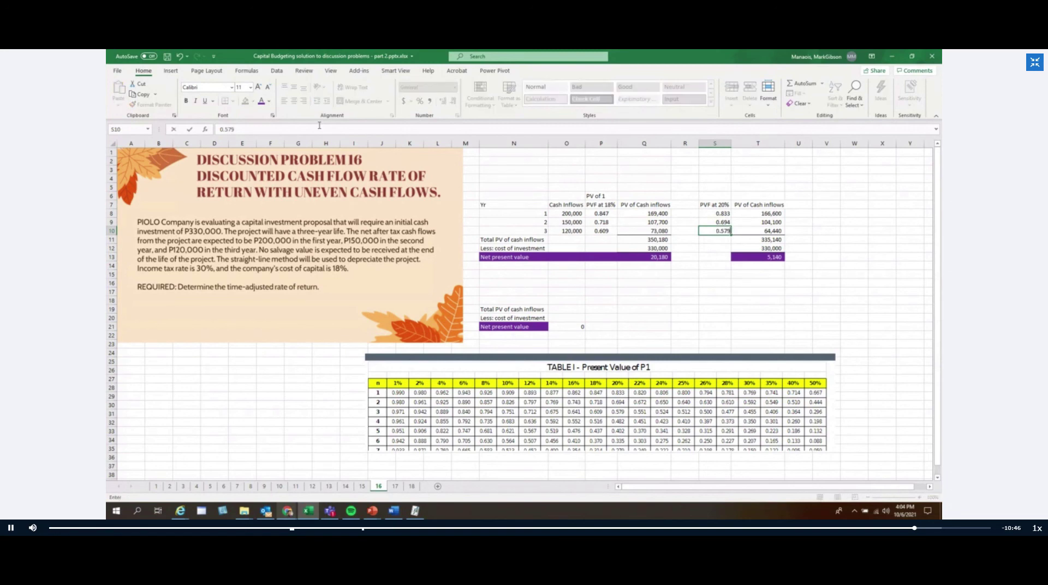
key("Return")
Copy the 20% calculation block S7:T13 to V7 and change the copied factor header to "PVF at 22%"
left_click_drag(715, 205, 760, 256)
key("ctrl+c")
left_click(823, 205)
key("ctrl+v")
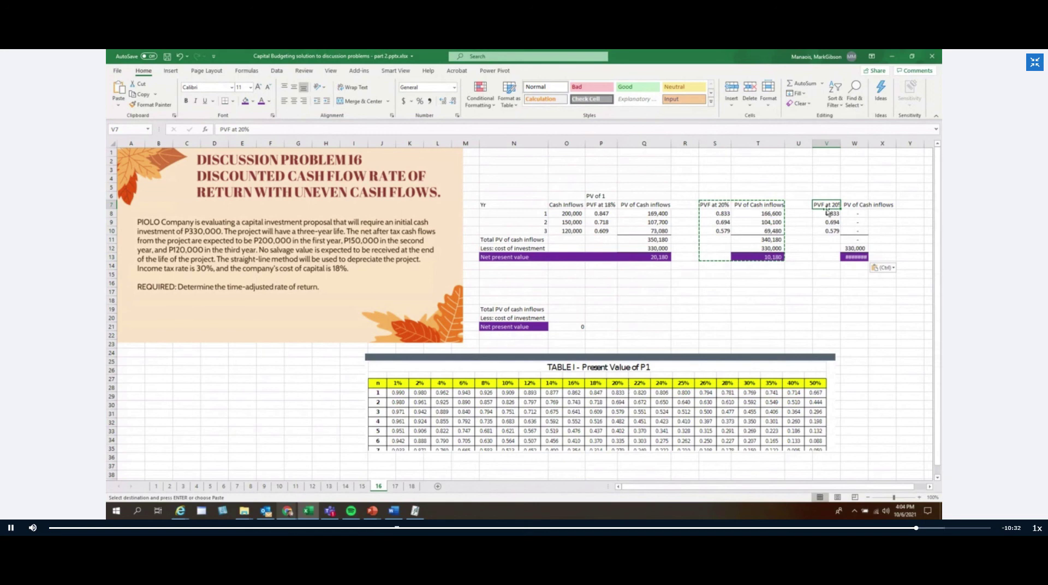
left_click(250, 131)
key("BackSpace")
type("2")
key("Return")
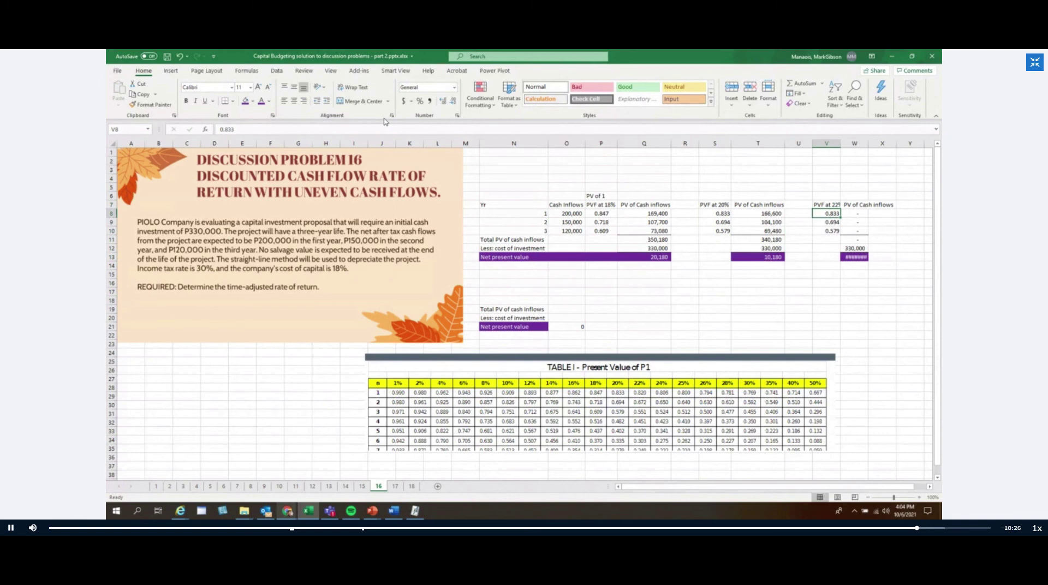
Enter the 22% present value factors 0.820, 0.672 and 0.551 for years 1 to 3 in V8:V10
type("0.820")
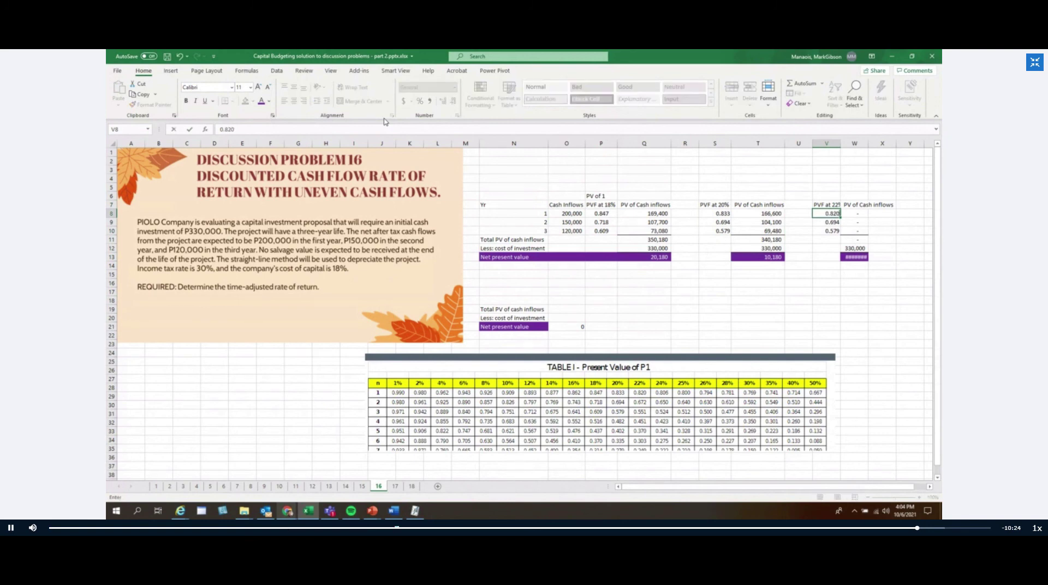
key("Return")
type("0.672")
key("Return")
type("0")
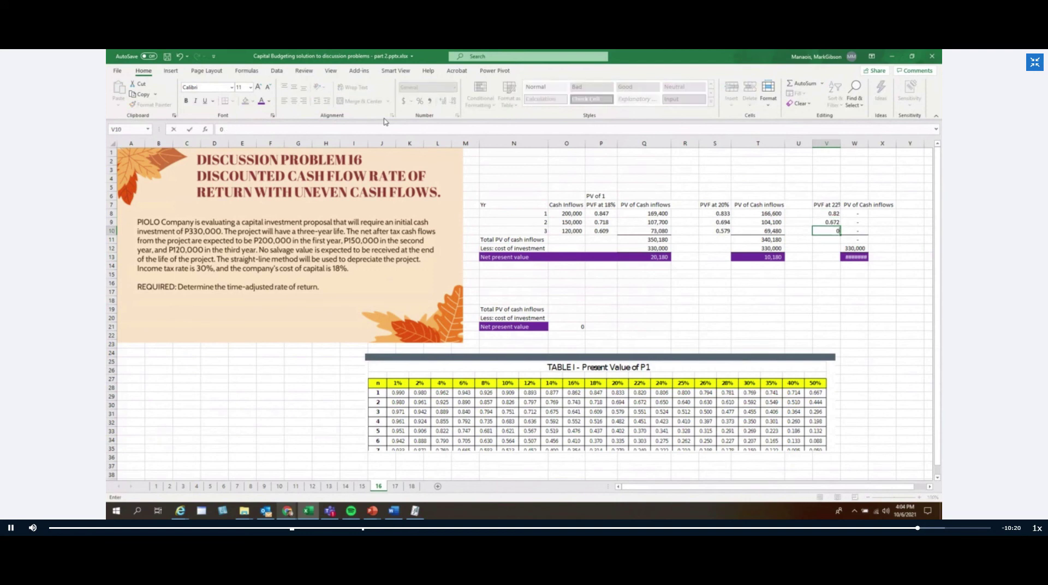
type(".551")
key("Return")
Correct the year 1 present value formula in W8 to =O8*V8 and copy it down through W10
left_click(854, 214)
type("=R8*V8")
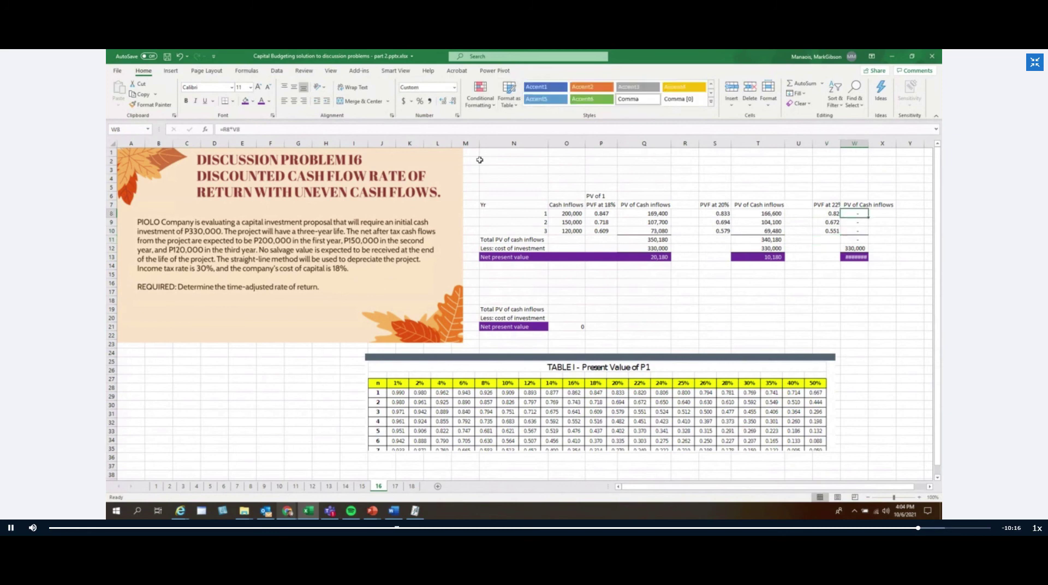
left_click_drag(692, 219, 580, 221)
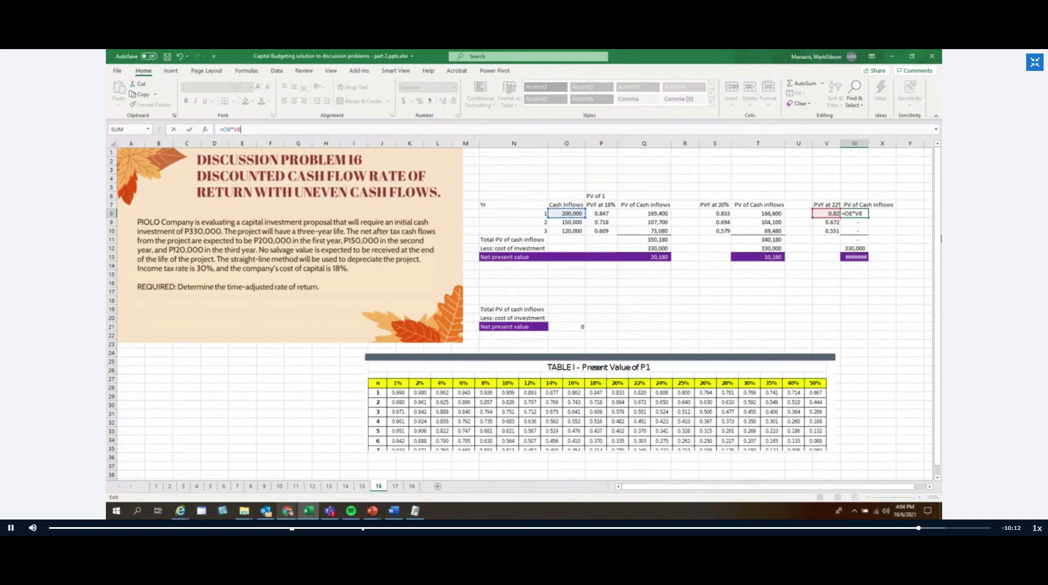
key("Return")
key("Up")
key("ctrl+c")
key("shift+Down")
key("shift+Down")
key("Return")
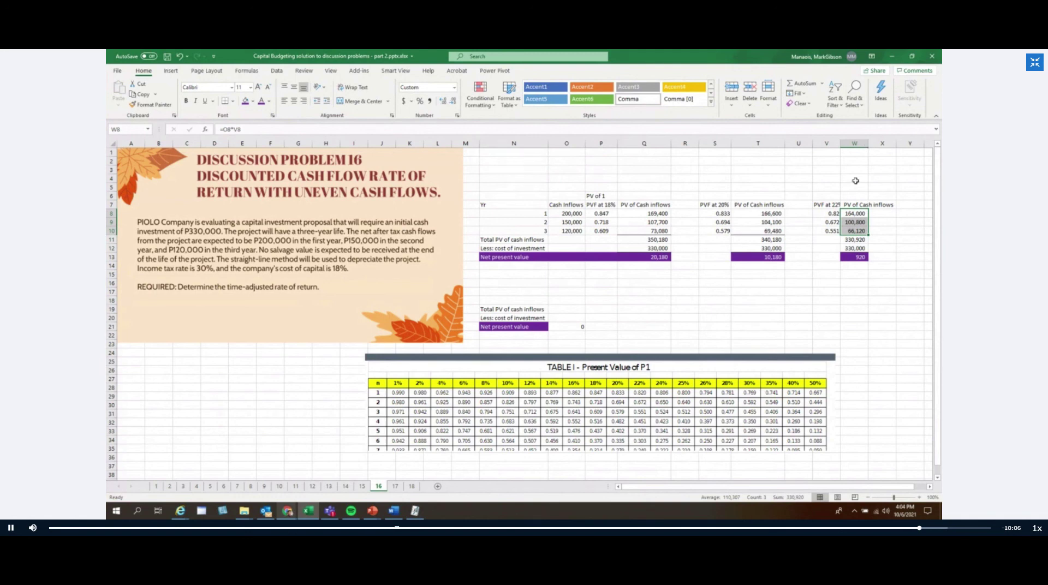
Widen column V slightly to fit its "PVF at 22%" header and select cell V7
left_click_drag(838, 138, 842, 140)
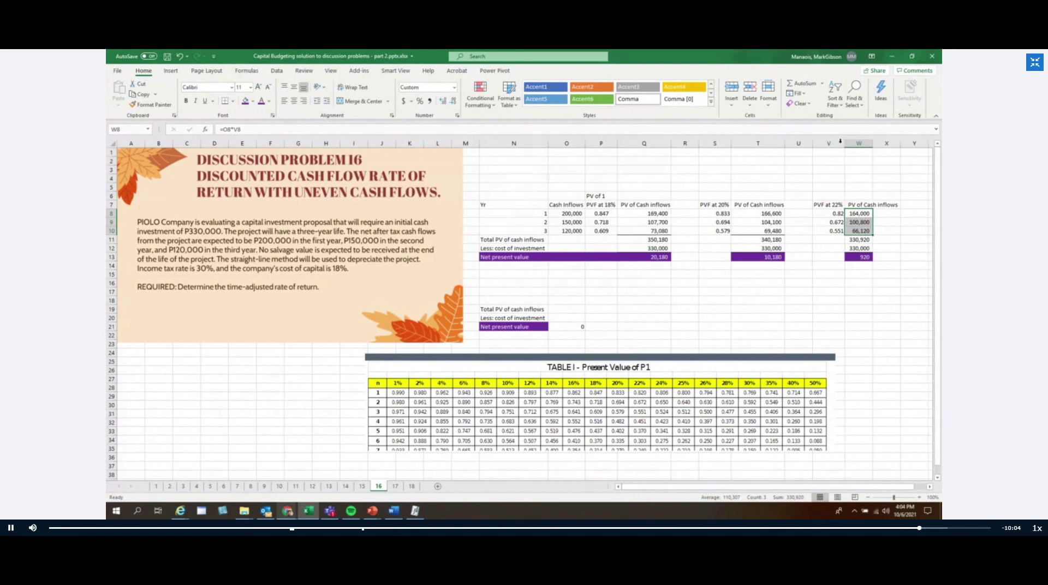
left_click(930, 489)
left_click(930, 488)
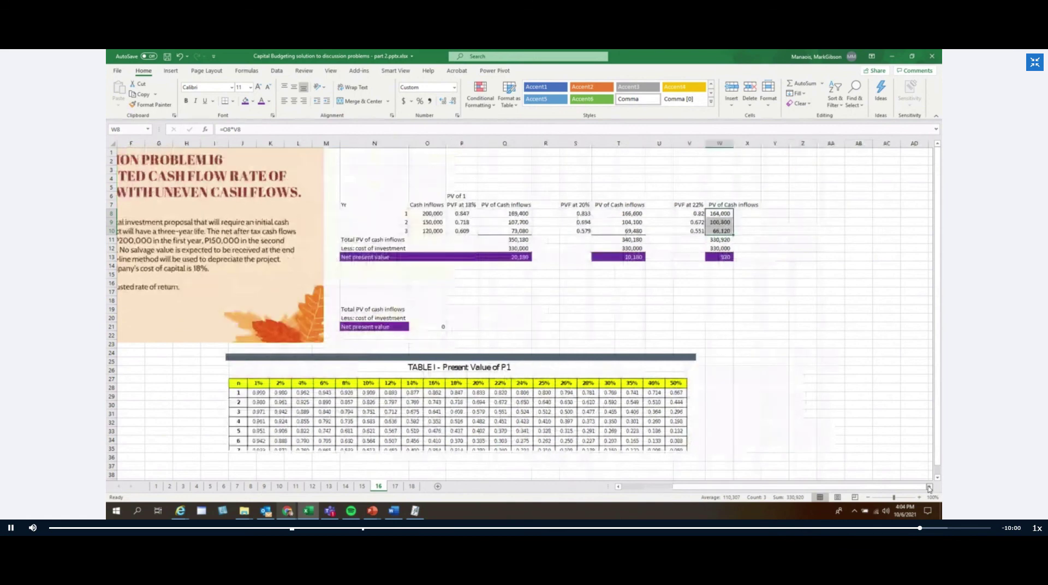
left_click(696, 204)
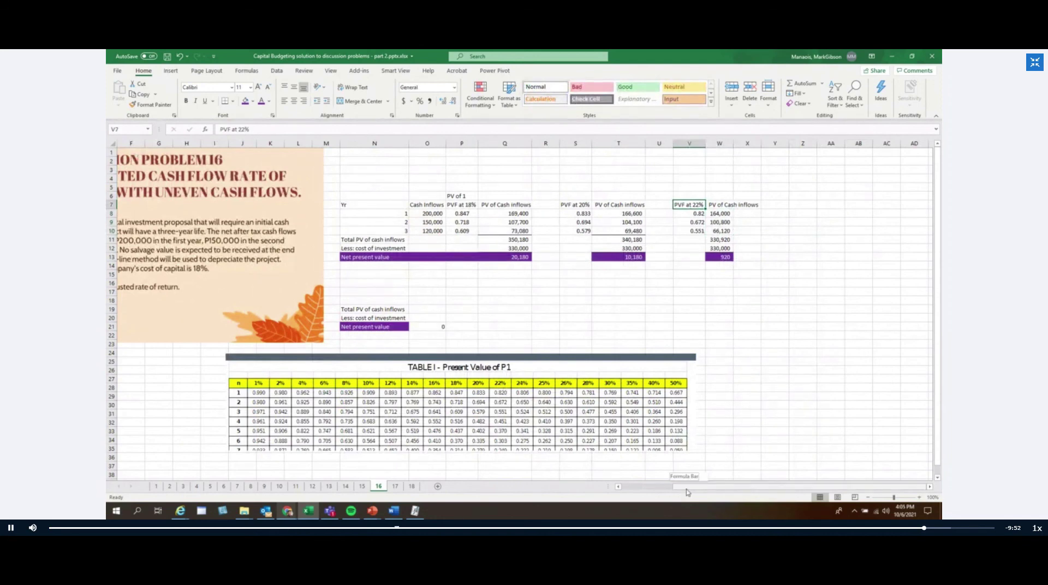
left_click_drag(688, 492, 625, 496)
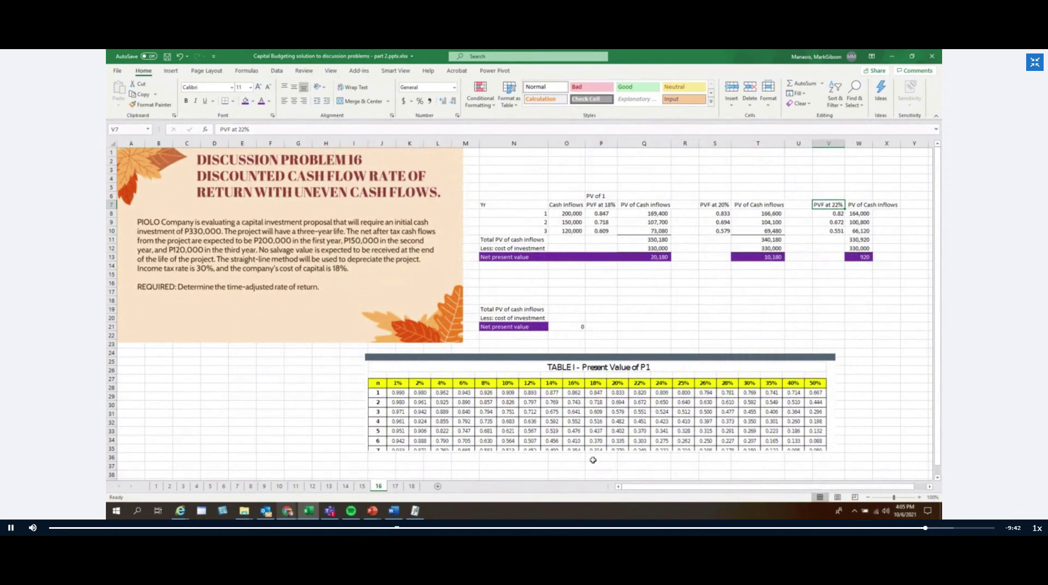
key("alt")
key("alt+Tab")
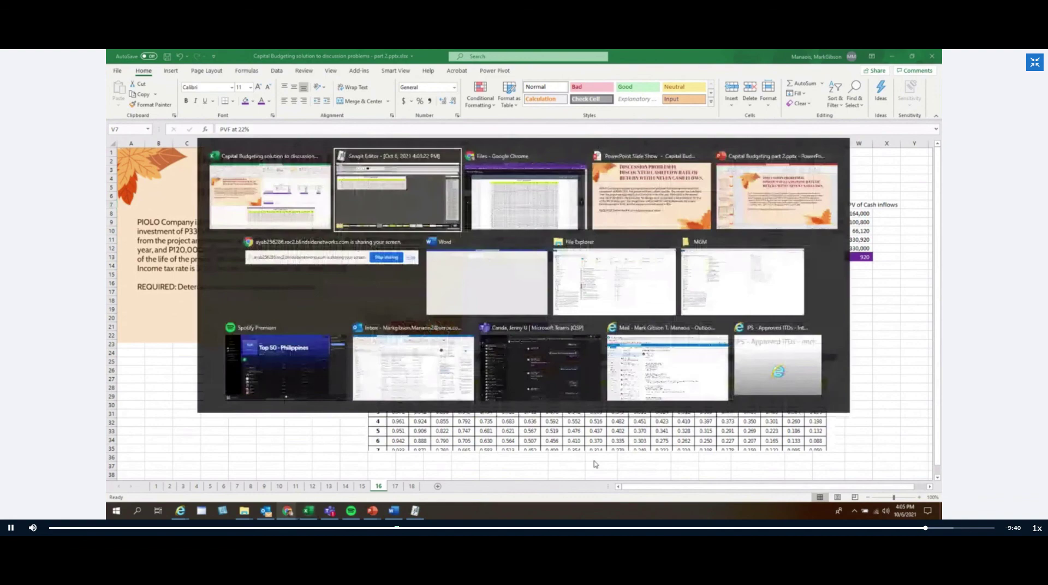
key("alt+Tab")
key("alt+Tab")
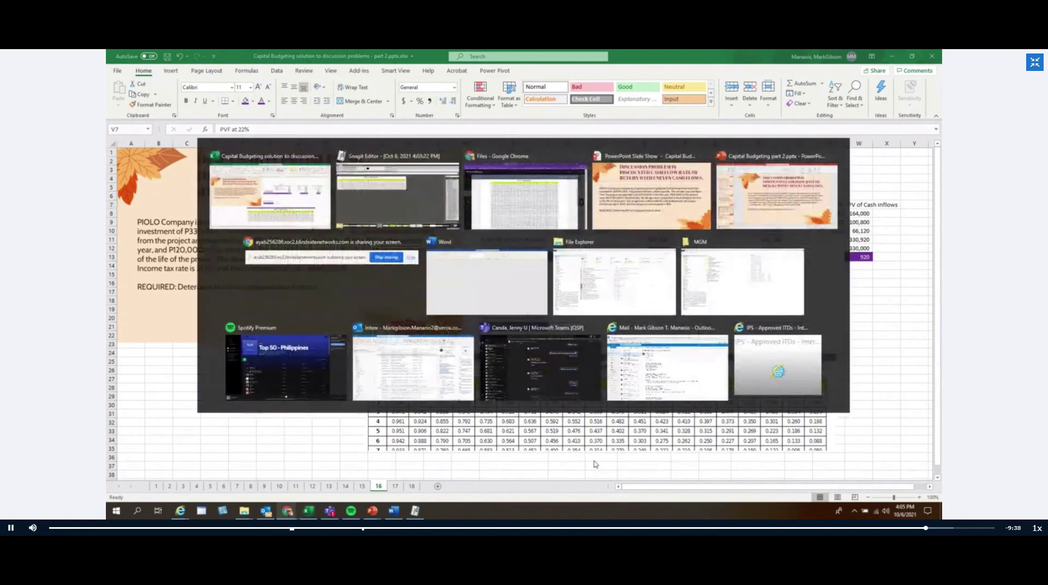
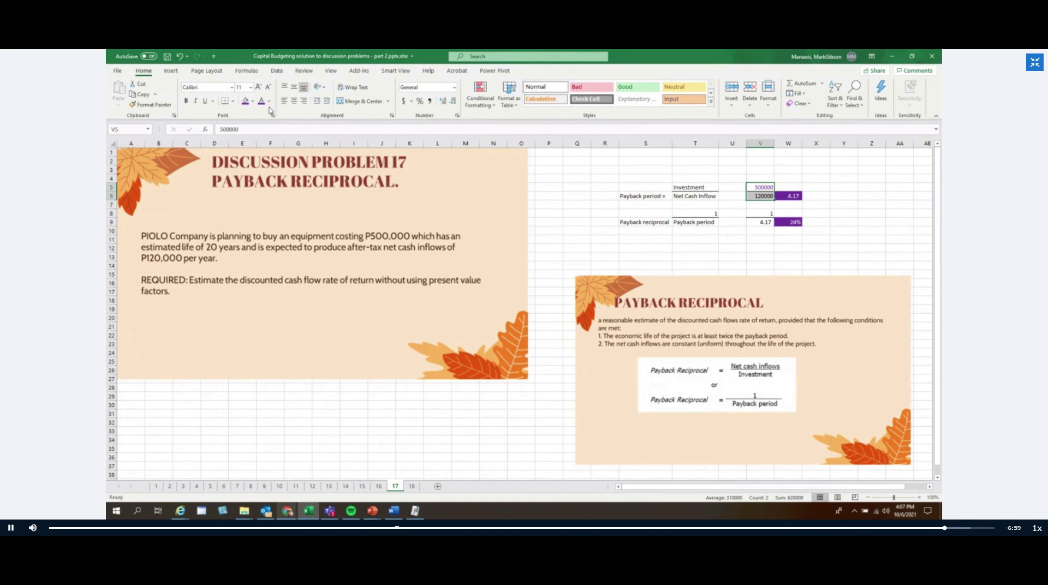
Inspect the payback period formula in W6 on sheet 17
left_click(792, 196)
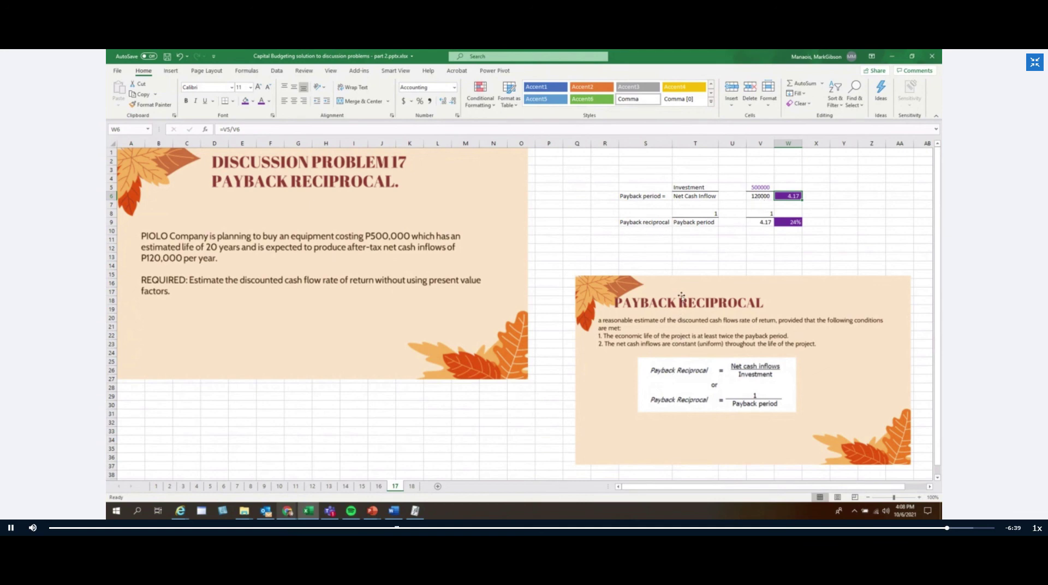
Center the payback reciprocal's numerator and "Payback period" label in T8:T9
left_click_drag(682, 214, 683, 220)
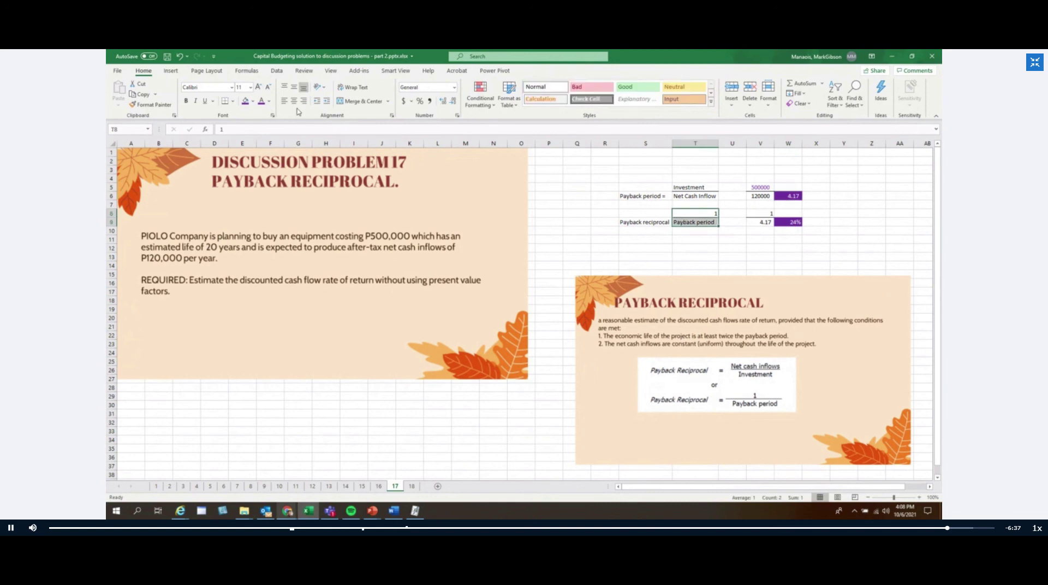
left_click(294, 101)
Inspect the payback reciprocal's numerator, denominator and formula in V8, V9 and W9, and switch back to the slide show
left_click(771, 215)
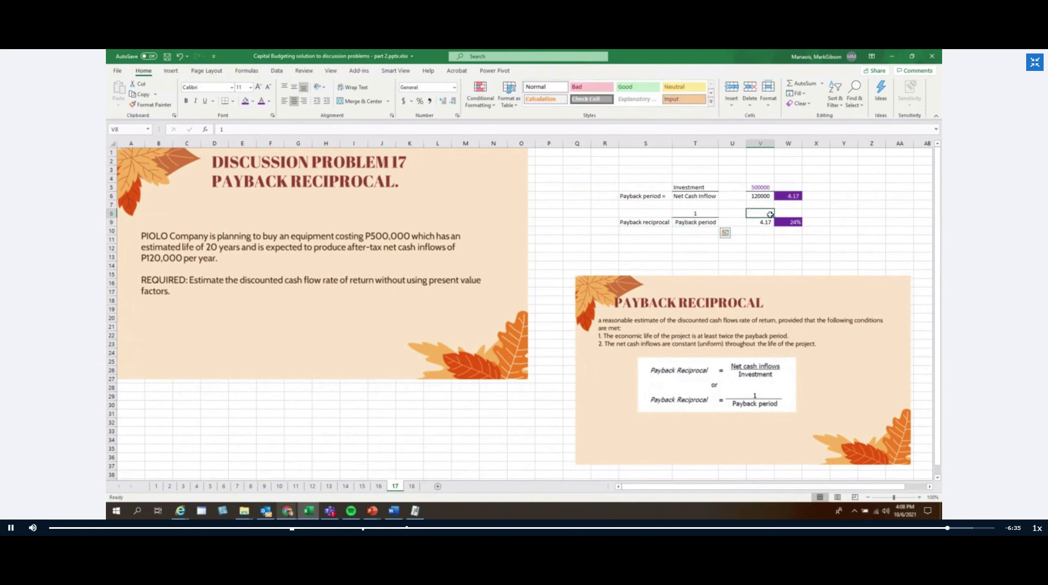
left_click(768, 223)
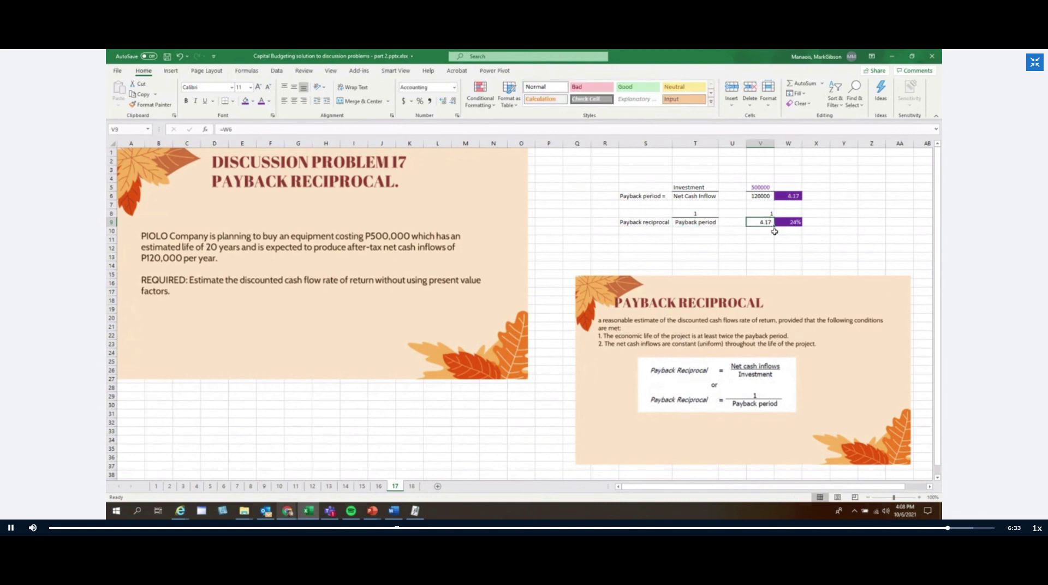
left_click(784, 222)
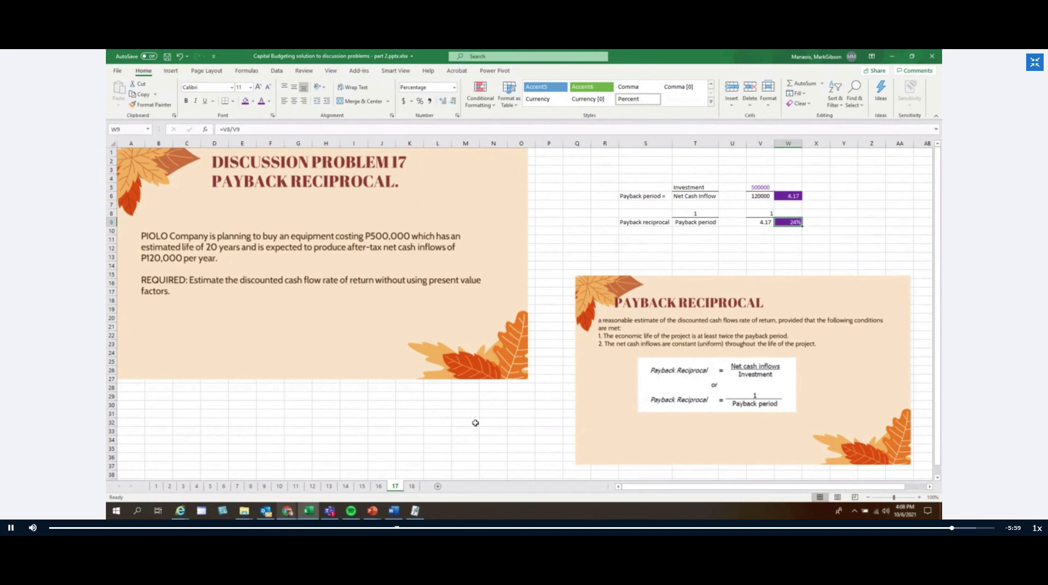
key("alt+Tab")
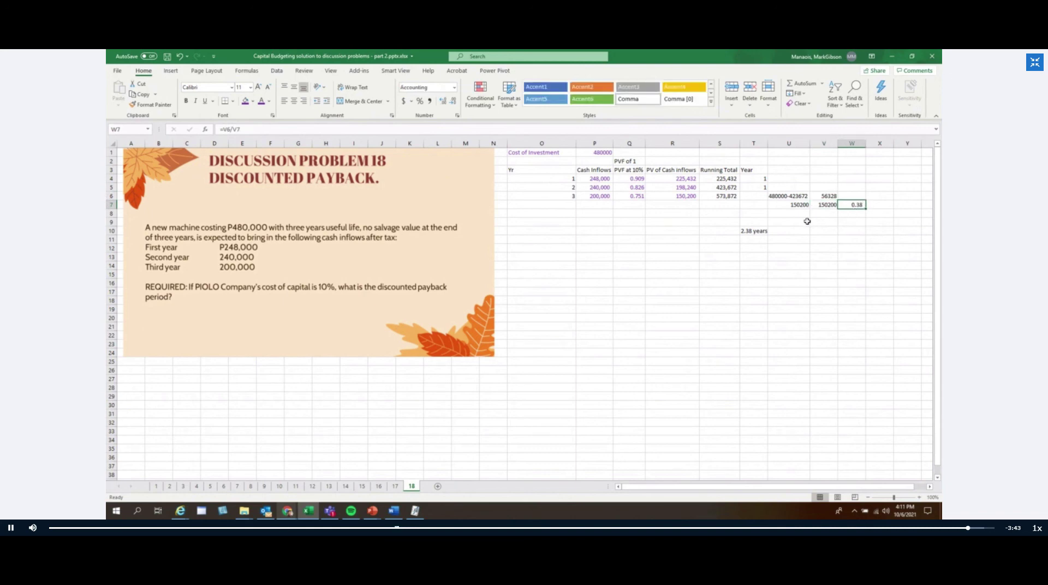
Check the full-year counts in T4:T5 of the discounted payback table on sheet 18
left_click_drag(765, 179, 765, 187)
double_click(765, 187)
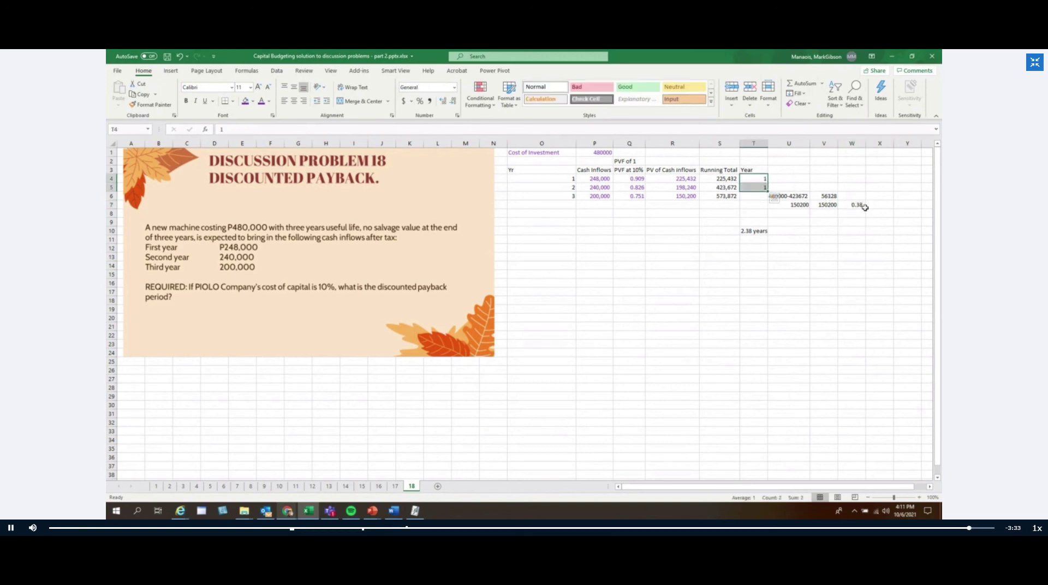
Highlight the "2.38 years" answer in T10 with a purple fill and white text, and widen column T slightly to fit it
left_click(752, 231)
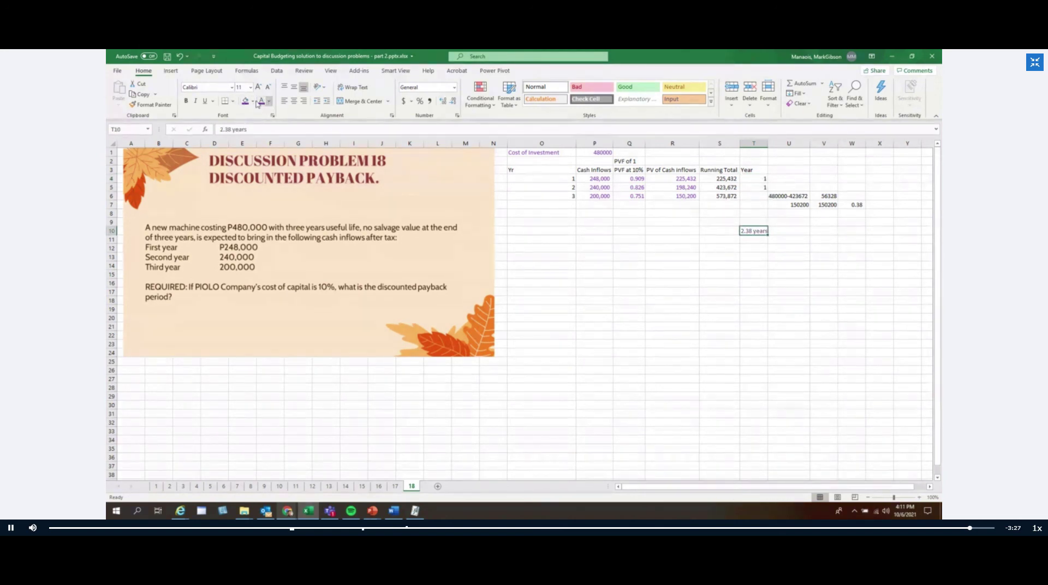
left_click(245, 101)
left_click(268, 105)
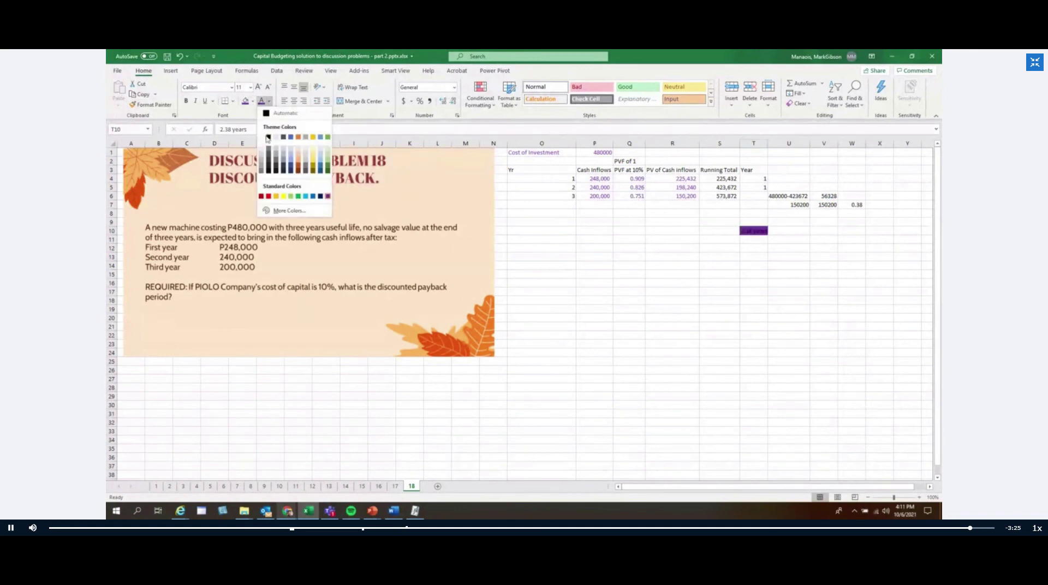
left_click(261, 140)
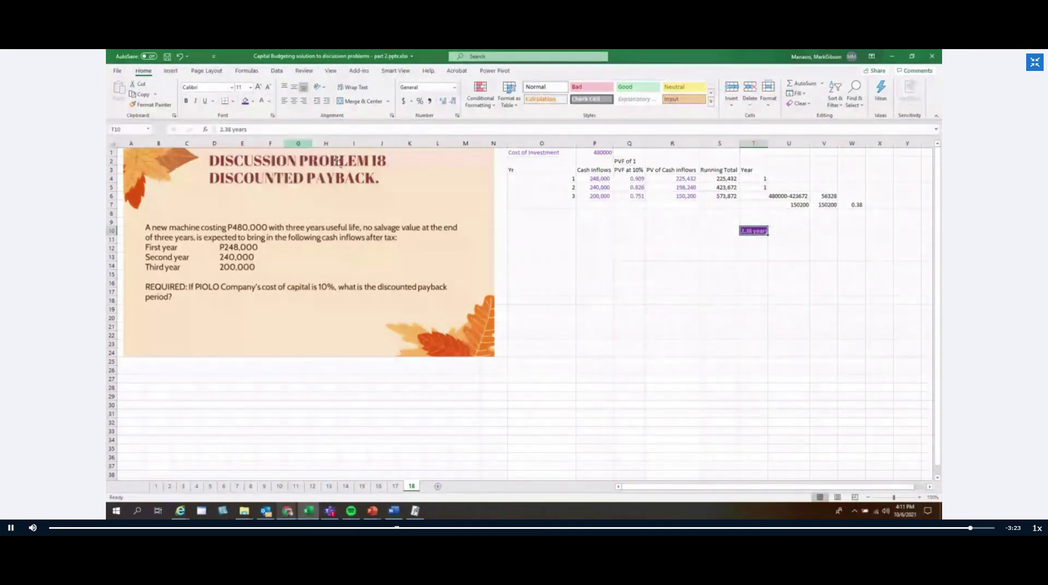
left_click(720, 257)
left_click_drag(768, 142, 770, 142)
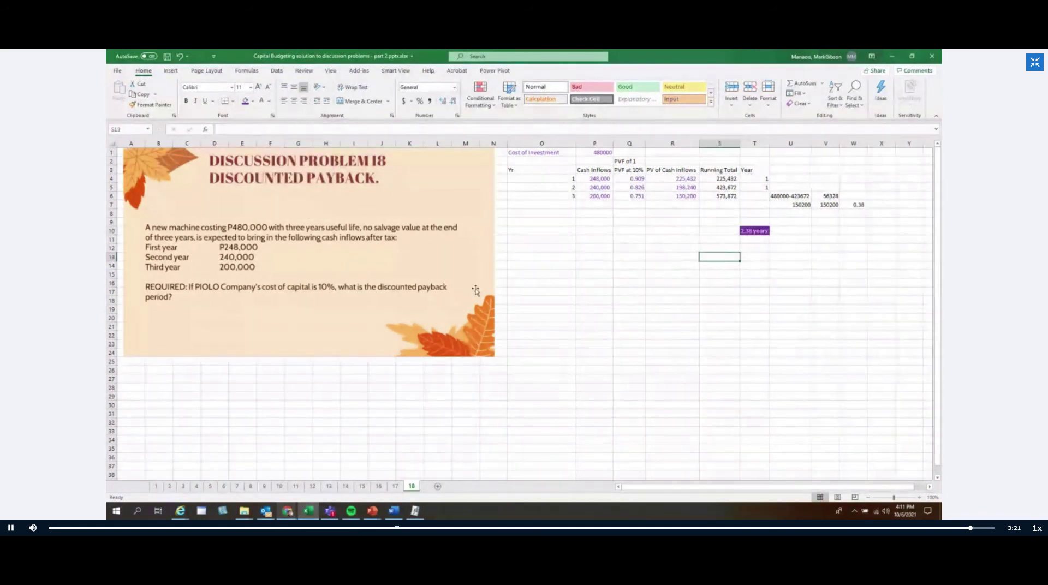
Switch to the slide show and advance from Discussion Problem 18 to the closing "Thanks!" slide
key("alt+Tab")
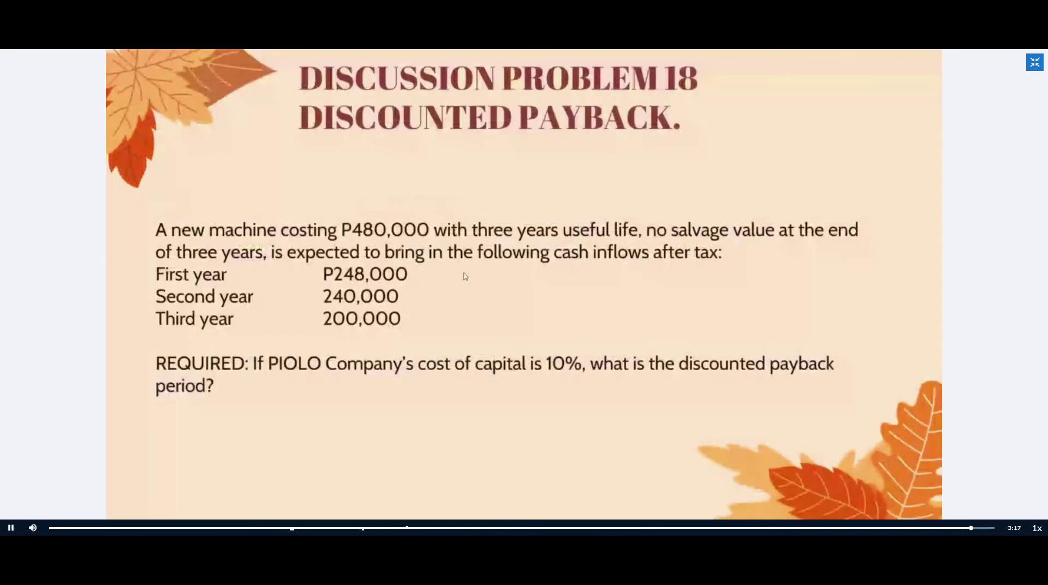
key("Right")
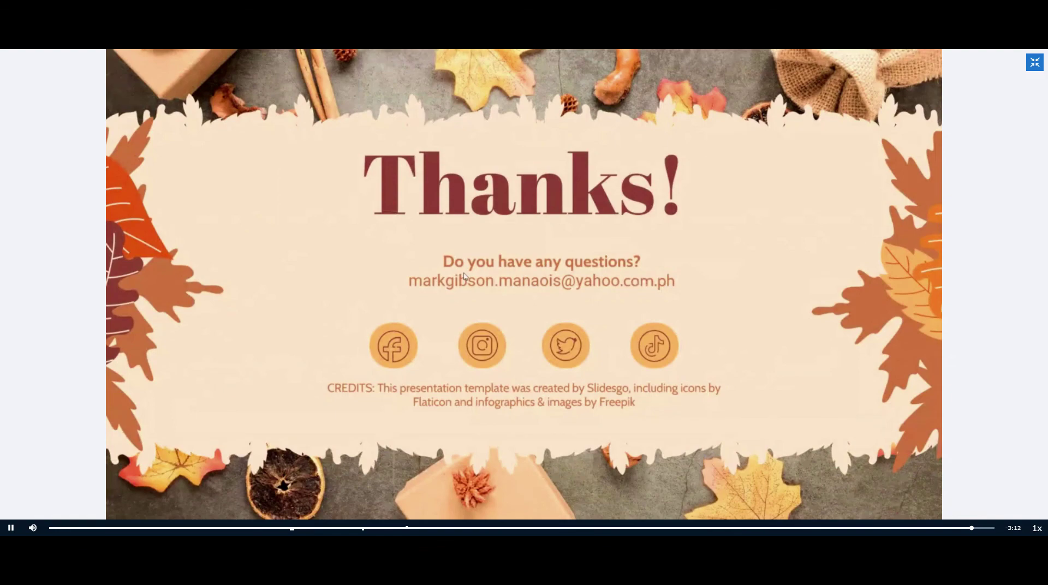